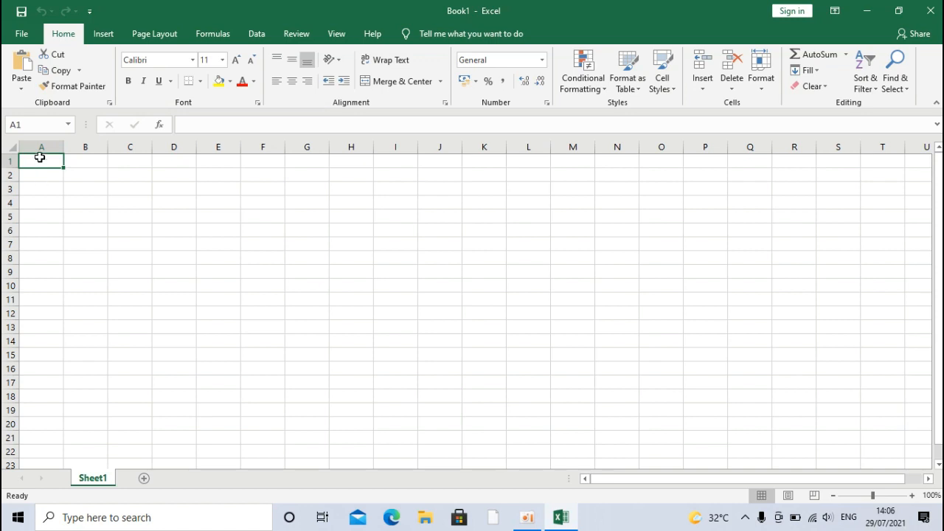
Step: Select column A, column B and row 1 in turn, ending back on cell A1
{"action": "left_click", "coordinate": [41, 147]}
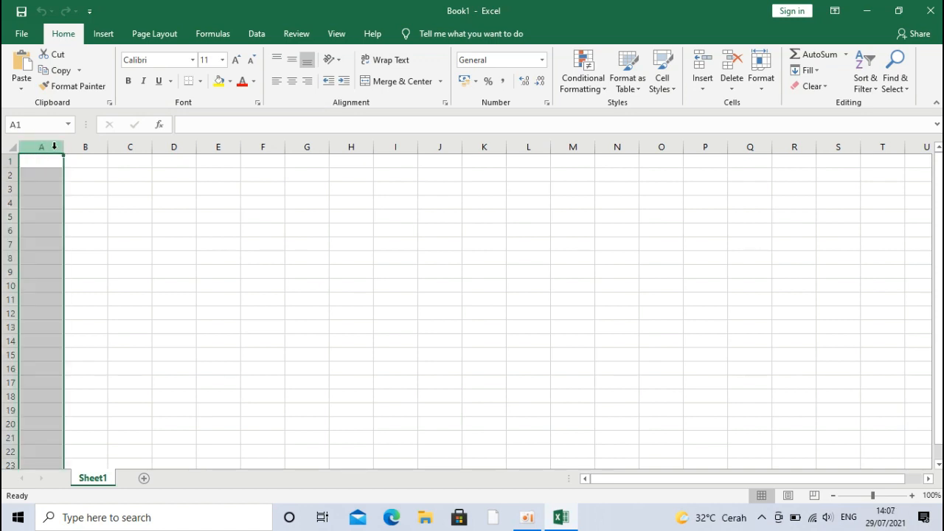
{"action": "left_click", "coordinate": [74, 147]}
{"action": "left_click", "coordinate": [41, 146]}
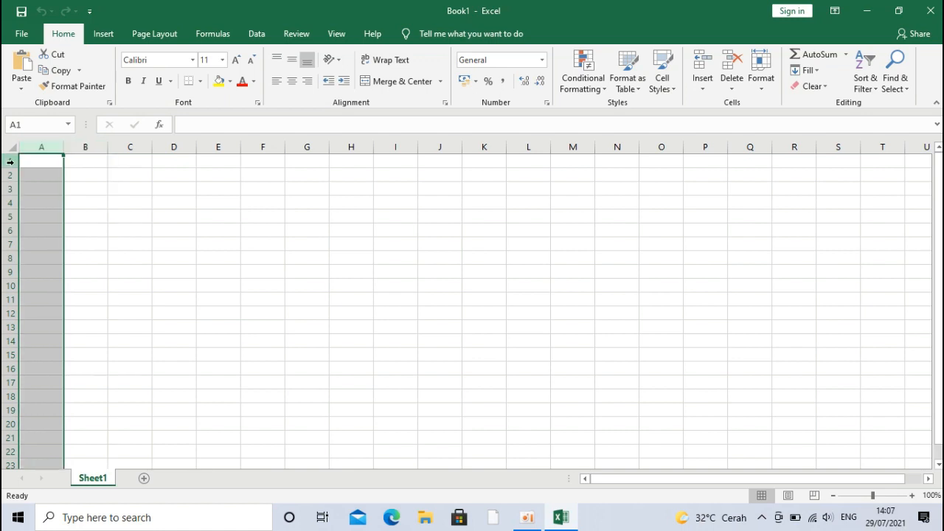
{"action": "left_click", "coordinate": [10, 161]}
{"action": "left_click", "coordinate": [35, 162]}
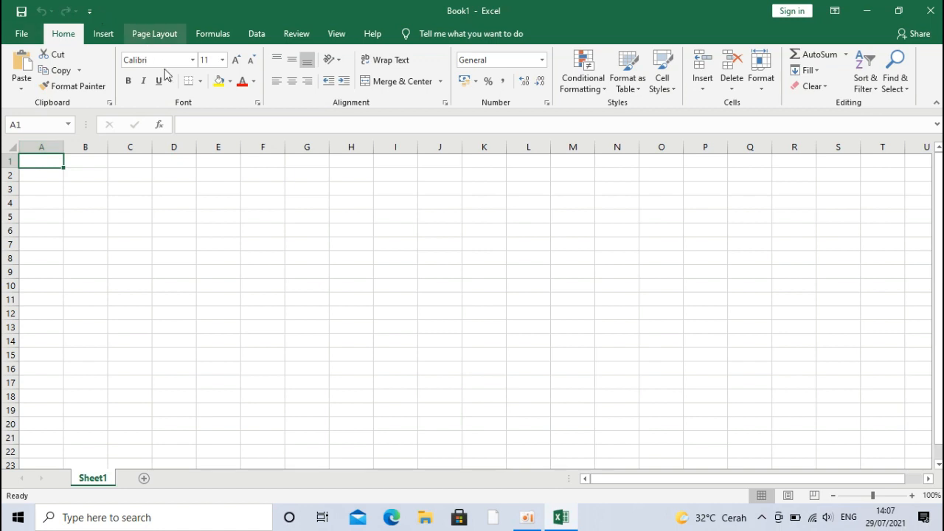
Step: Set the worksheet paper size to A4 from Page Layout's Size list
{"action": "left_click", "coordinate": [161, 35]}
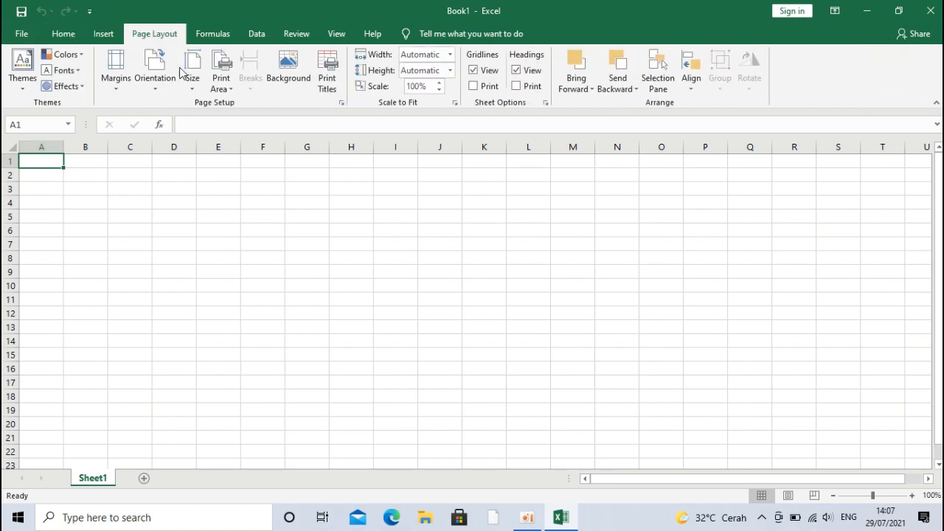
{"action": "left_click", "coordinate": [194, 83]}
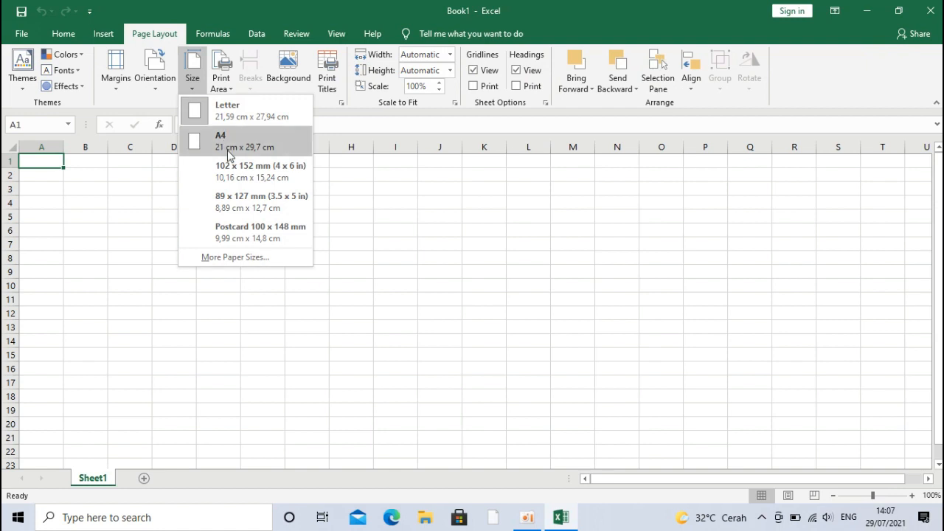
{"action": "left_click", "coordinate": [221, 144]}
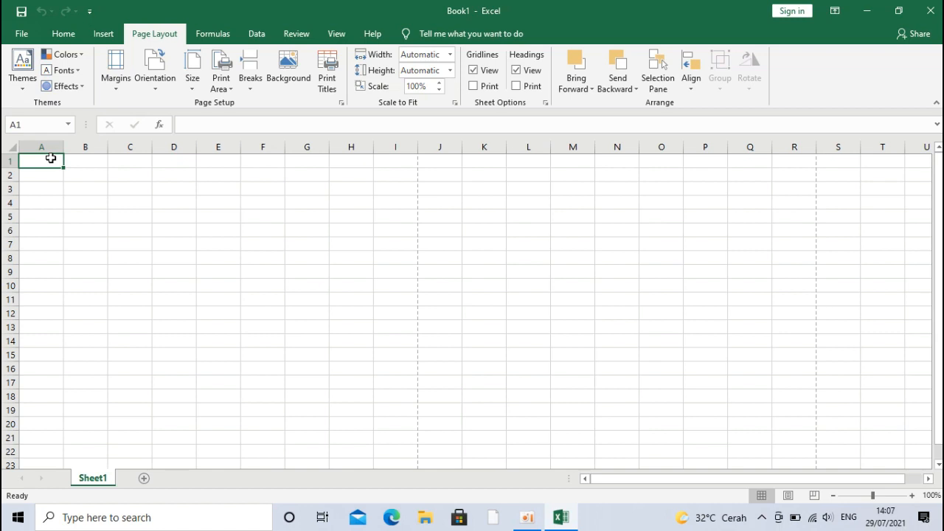
Step: Type the title DAFTAR ISI into cell A1
{"action": "type", "text": "Da"}
{"action": "key", "text": "BackSpace"}
{"action": "key", "text": "BackSpace"}
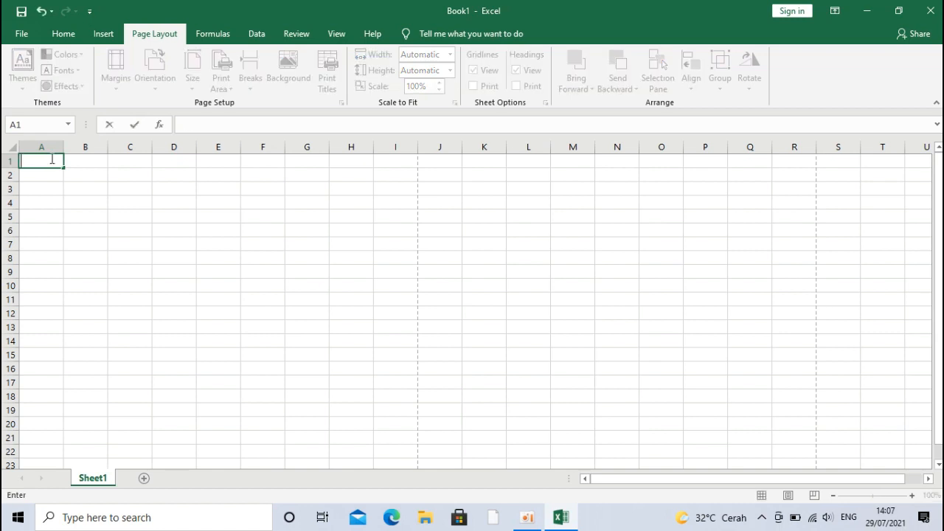
{"action": "type", "text": "DAFTAR ISI"}
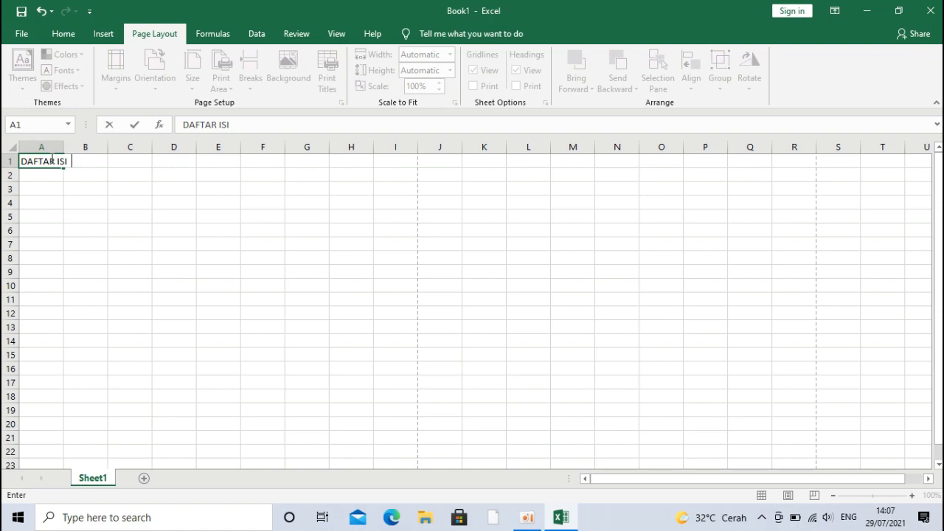
{"action": "key", "text": "Return"}
{"action": "key", "text": "Return"}
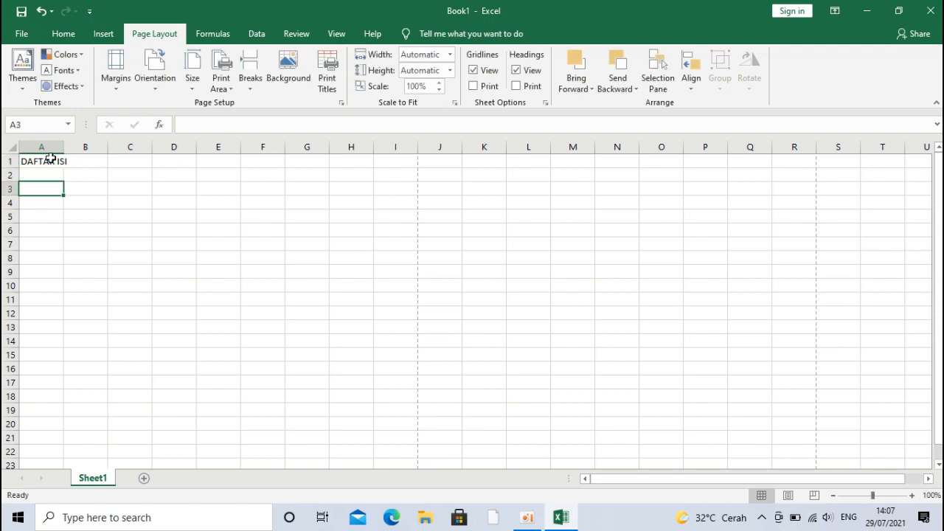
Step: Enter KELAS in A3 and WALI KELAS in A4
{"action": "type", "text": "KELAS"}
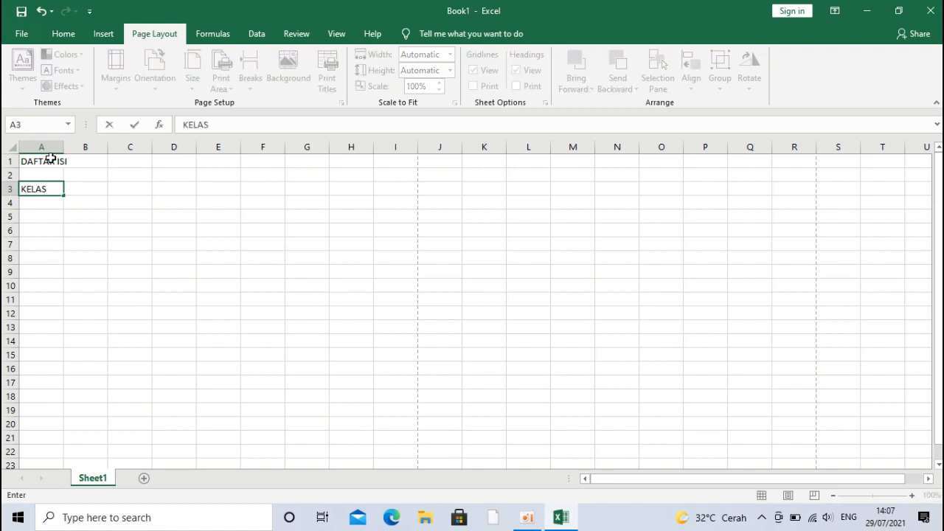
{"action": "key", "text": "Return"}
{"action": "type", "text": "NO"}
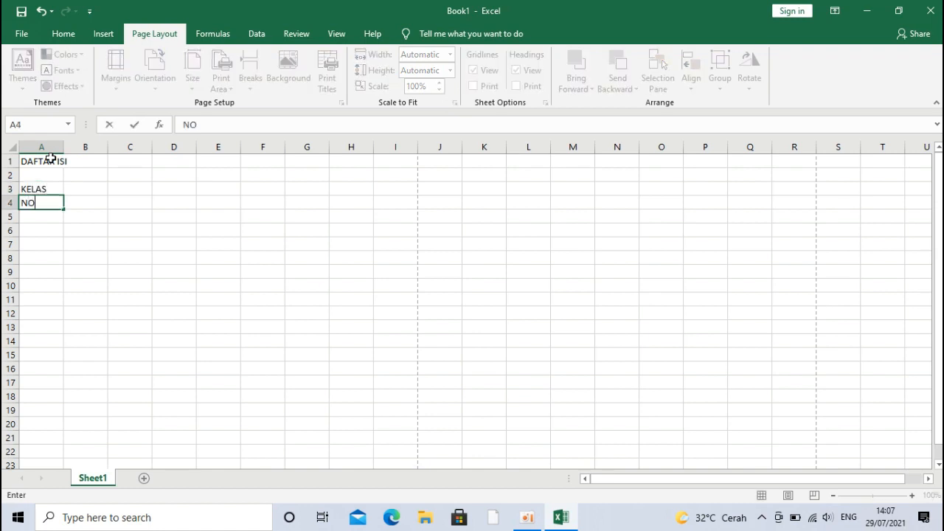
{"action": "key", "text": "BackSpace"}
{"action": "key", "text": "BackSpace"}
{"action": "type", "text": "WALIK"}
{"action": "key", "text": "BackSpace"}
{"action": "type", "text": "KELAS"}
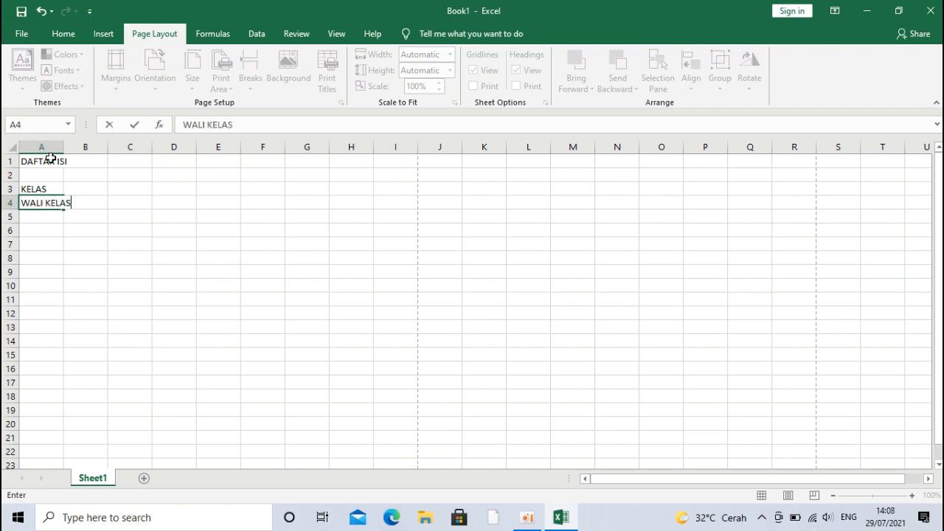
{"action": "key", "text": "Return"}
{"action": "key", "text": "Return"}
{"action": "key", "text": "Return"}
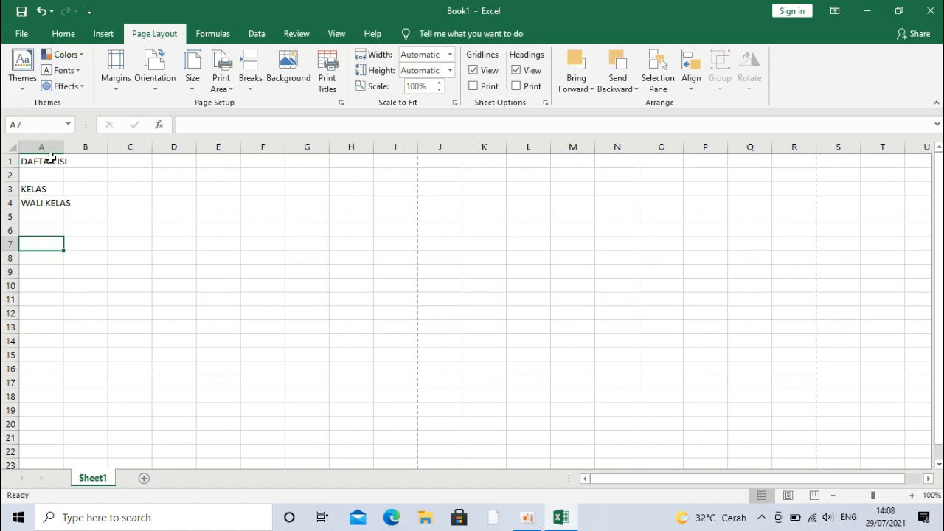
Step: Enter the table headers No, Nama and absensi in A6, B6 and C6
{"action": "key", "text": "Up"}
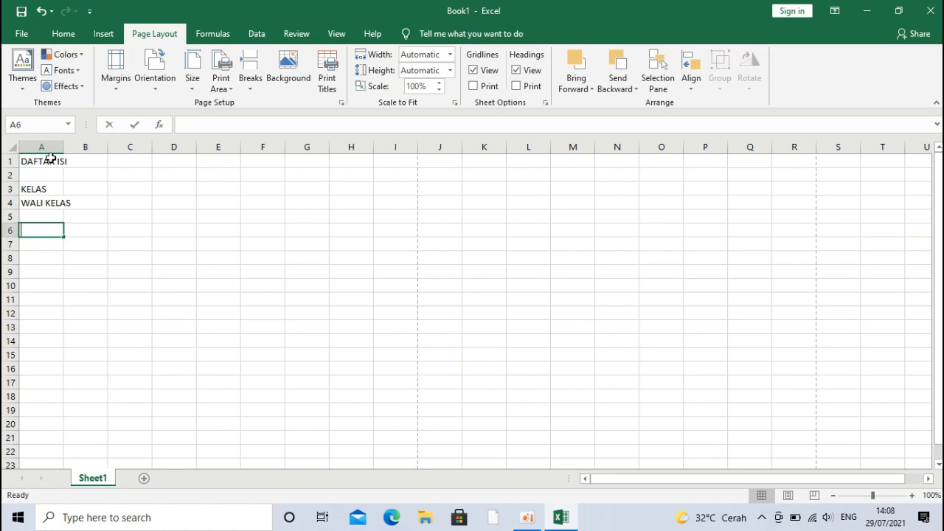
{"action": "type", "text": "NO"}
{"action": "key", "text": "BackSpace"}
{"action": "type", "text": "Nno"}
{"action": "key", "text": "Right"}
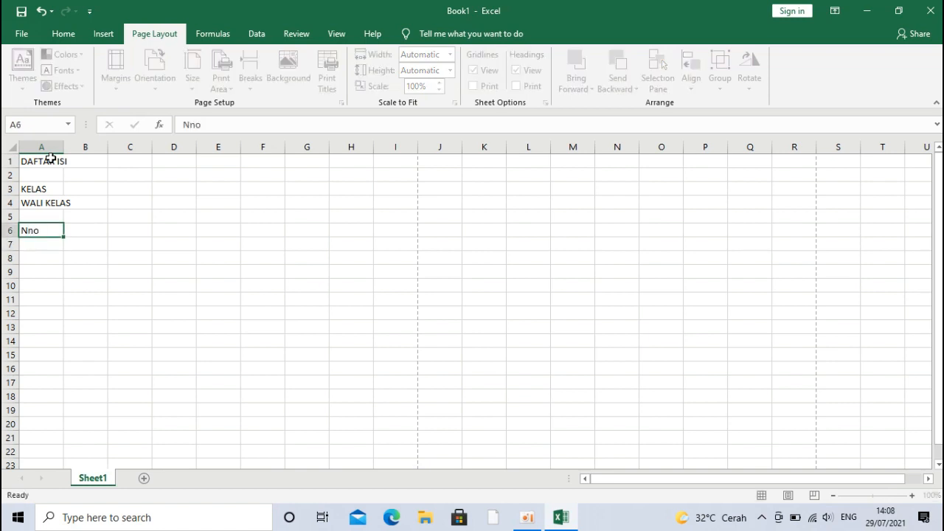
{"action": "type", "text": "n"}
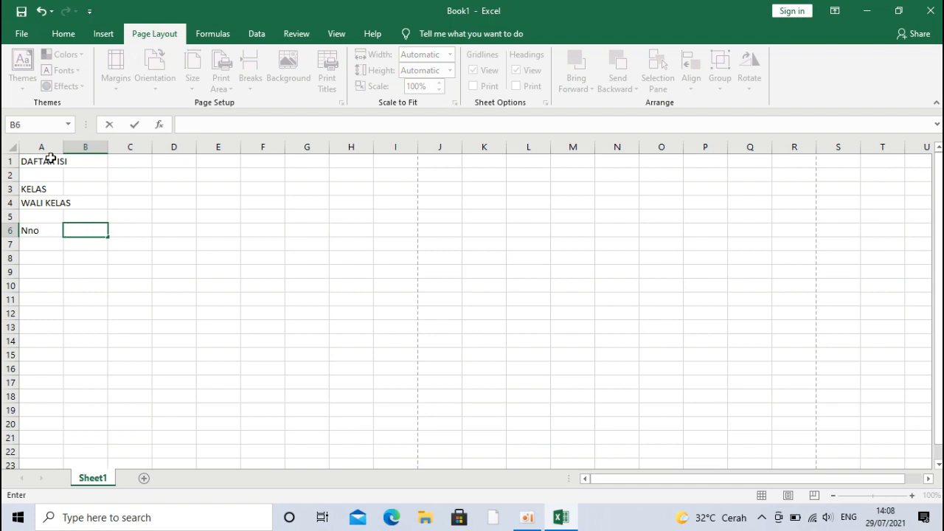
{"action": "key", "text": "Left"}
{"action": "type", "text": "No"}
{"action": "key", "text": "Right"}
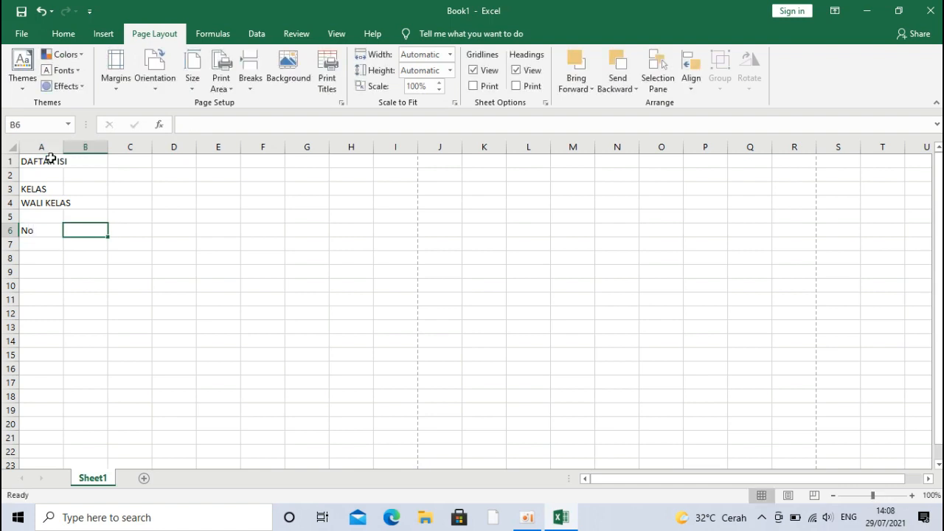
{"action": "type", "text": "nNama"}
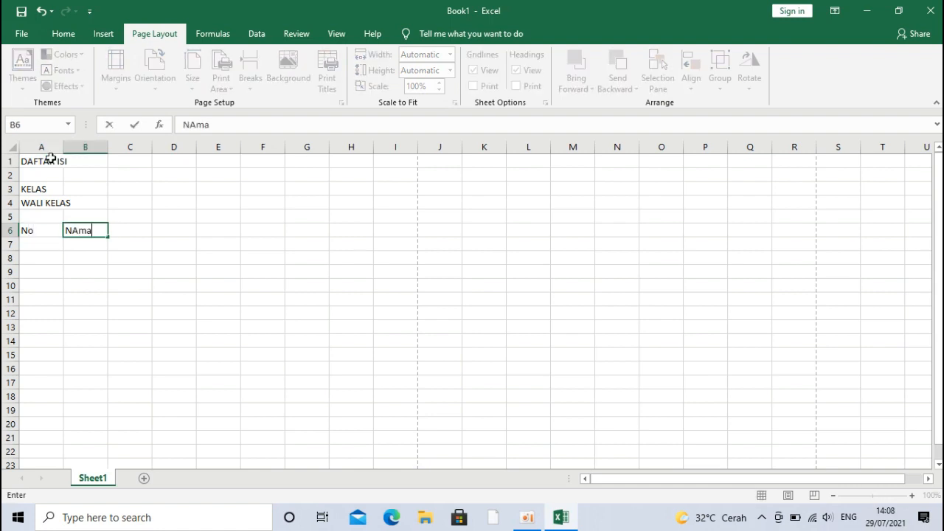
{"action": "key", "text": "BackSpace"}
{"action": "key", "text": "BackSpace"}
{"action": "key", "text": "BackSpace"}
{"action": "type", "text": "ama"}
{"action": "key", "text": "Tab"}
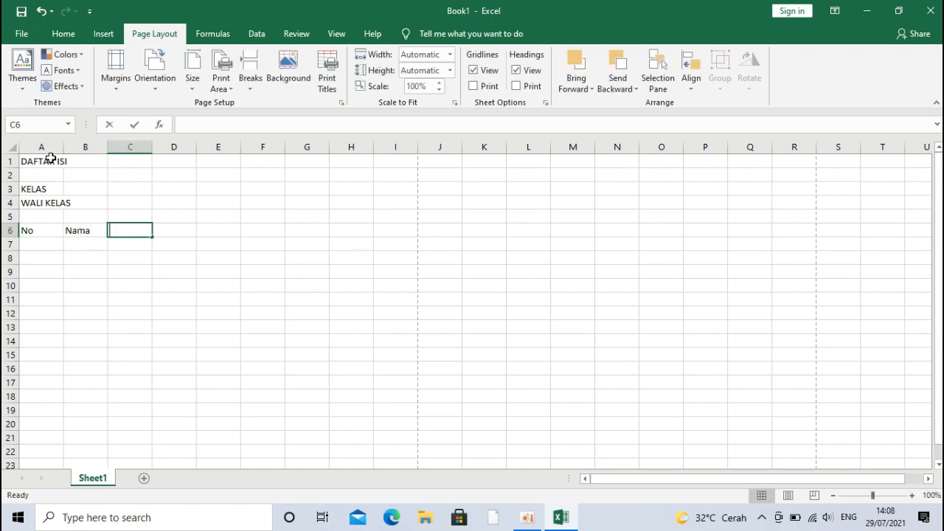
{"action": "type", "text": "absensi"}
{"action": "key", "text": "BackSpace"}
{"action": "key", "text": "BackSpace"}
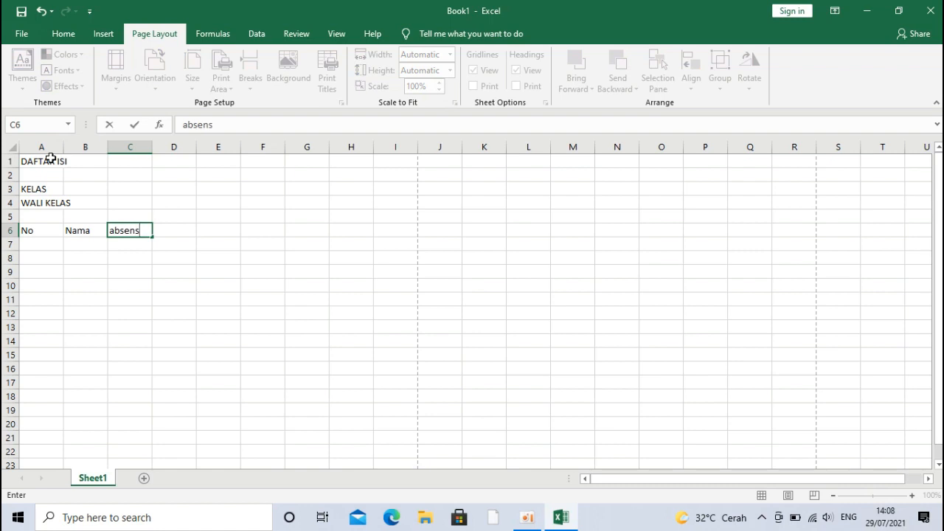
{"action": "type", "text": "si"}
{"action": "key", "text": "Return"}
Step: Fill C7:L7 with the attendance day numbers 1 through 10
{"action": "key", "text": "Right"}
{"action": "key", "text": "Right"}
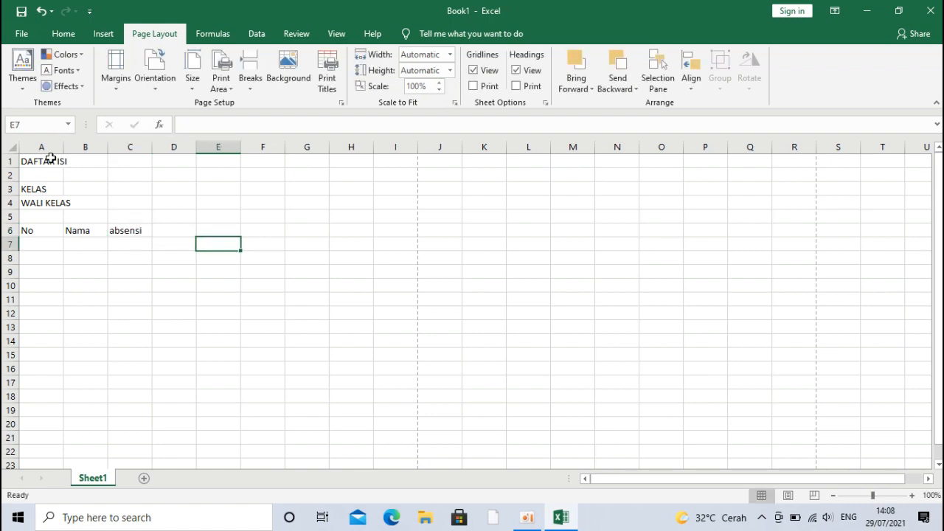
{"action": "key", "text": "Left"}
{"action": "key", "text": "Left"}
{"action": "type", "text": "1"}
{"action": "key", "text": "Tab"}
{"action": "type", "text": "2"}
{"action": "key", "text": "Tab"}
{"action": "type", "text": "3"}
{"action": "key", "text": "Tab"}
{"action": "type", "text": "4"}
{"action": "key", "text": "Tab"}
{"action": "type", "text": "5"}
{"action": "key", "text": "Tab"}
{"action": "type", "text": "6"}
{"action": "key", "text": "Tab"}
{"action": "type", "text": "7"}
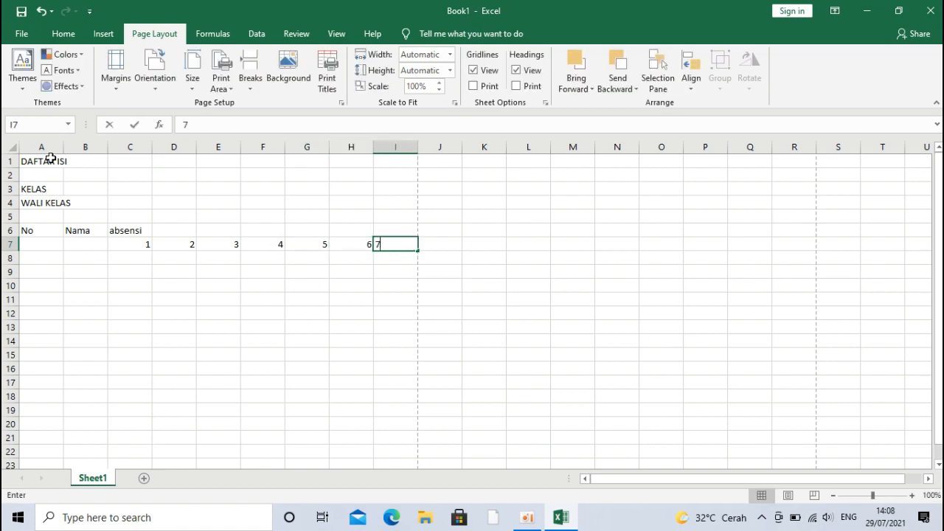
{"action": "key", "text": "Tab"}
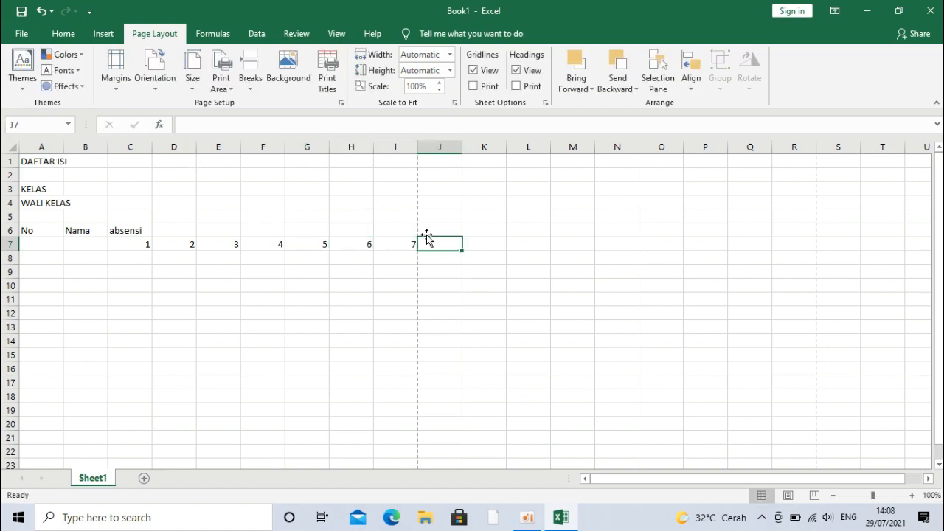
{"action": "type", "text": "8"}
{"action": "key", "text": "Tab"}
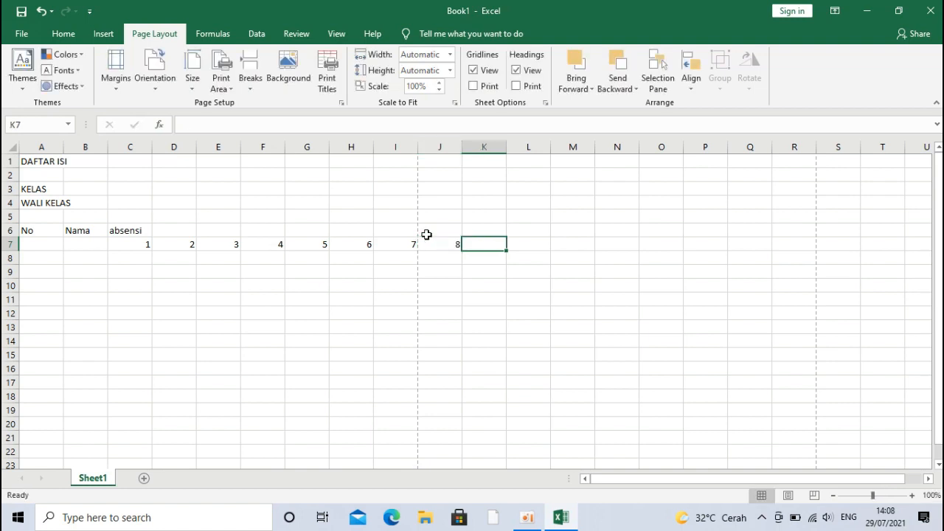
{"action": "type", "text": "9"}
{"action": "key", "text": "Tab"}
{"action": "type", "text": "10"}
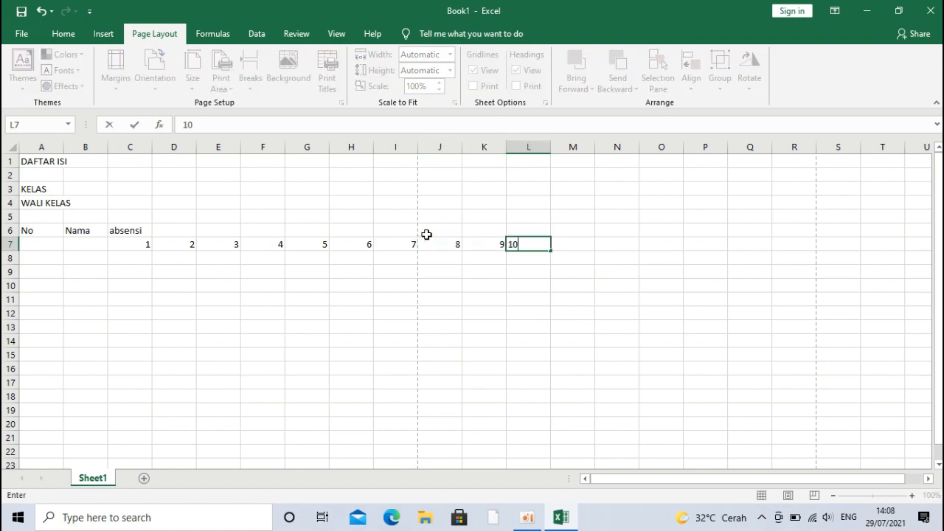
{"action": "key", "text": "Tab"}
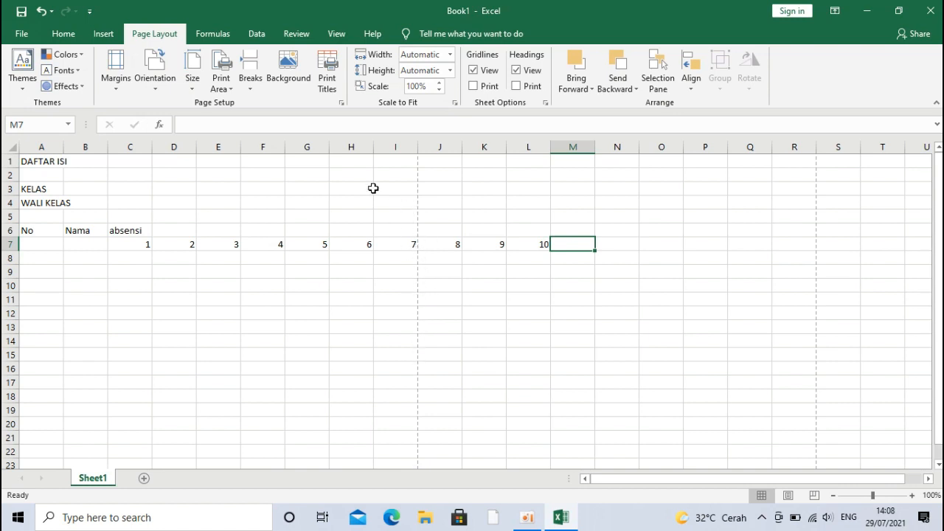
Step: Narrow column A to fit the No header and widen column B for names
{"action": "left_click", "coordinate": [41, 229]}
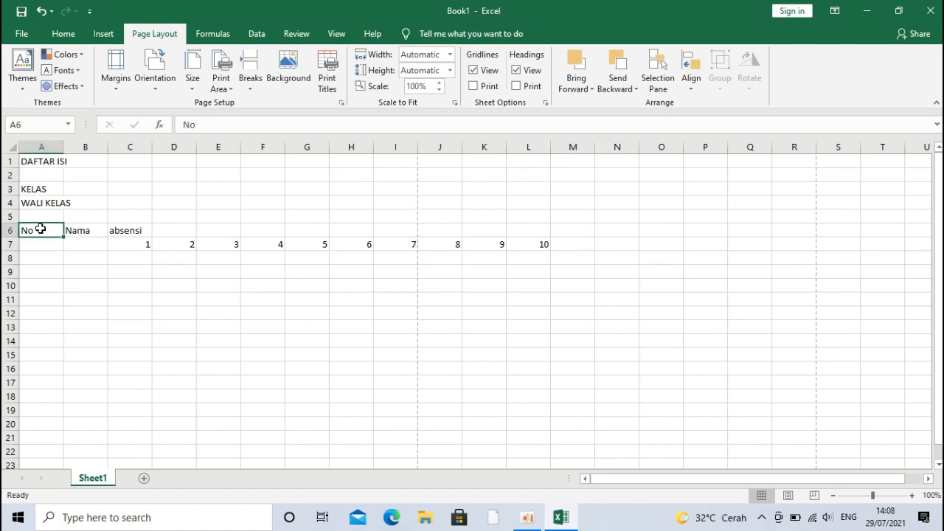
{"action": "left_click_drag", "start_coordinate": [64, 142], "coordinate": [41, 142]}
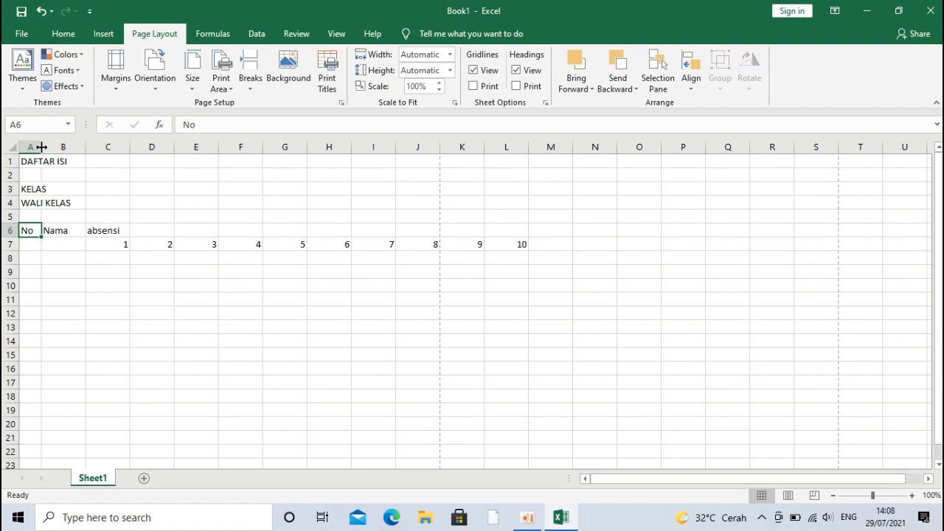
{"action": "left_click", "coordinate": [42, 147]}
{"action": "left_click_drag", "start_coordinate": [86, 147], "coordinate": [129, 147]}
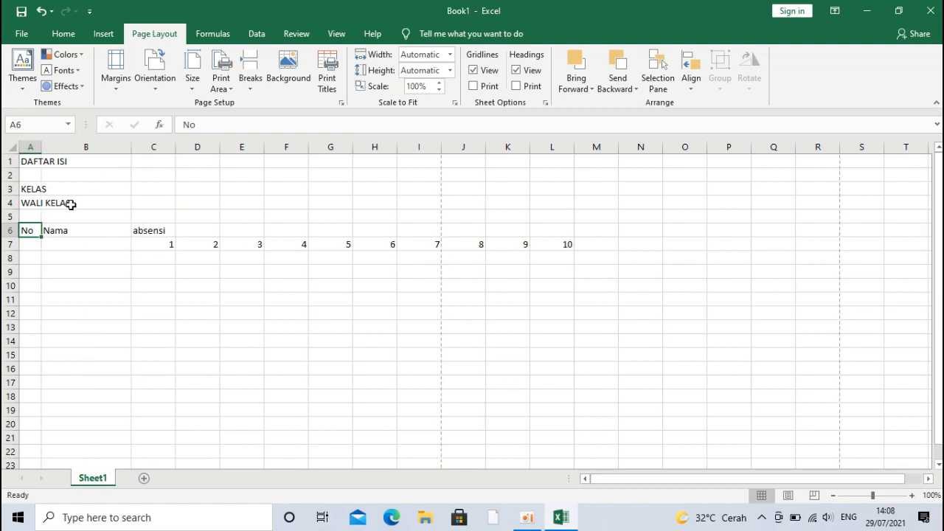
Step: Move KELAS and WALI KELAS from A3:A4 into B3:B4
{"action": "left_click_drag", "start_coordinate": [23, 189], "coordinate": [29, 202]}
{"action": "left_click", "coordinate": [28, 189]}
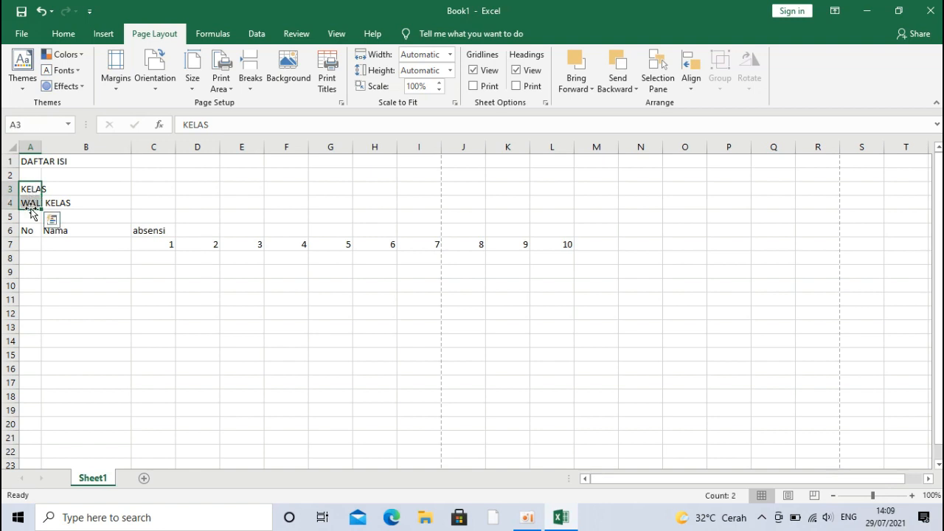
{"action": "left_click_drag", "start_coordinate": [31, 212], "coordinate": [74, 204]}
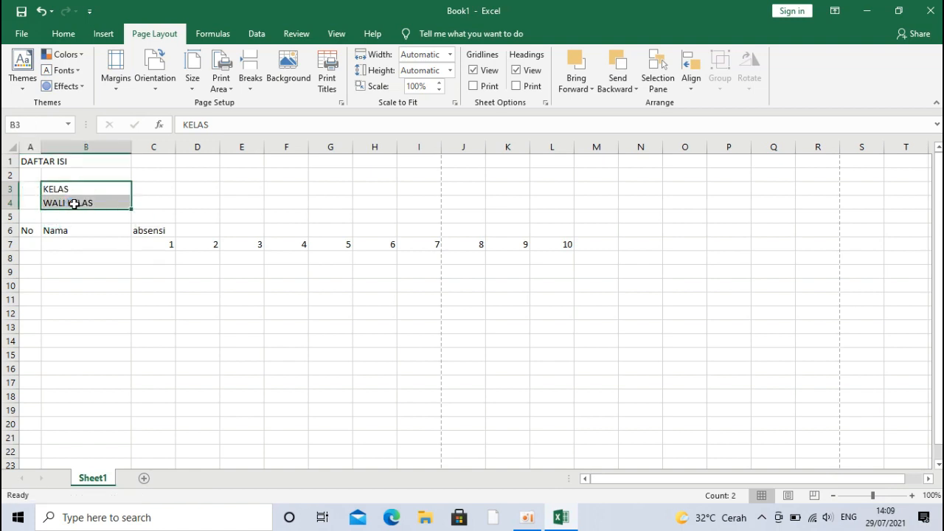
Step: Put a colon in C3 and C4 beside KELAS and WALI KELAS
{"action": "left_click", "coordinate": [157, 189]}
{"action": "type", "text": ":"}
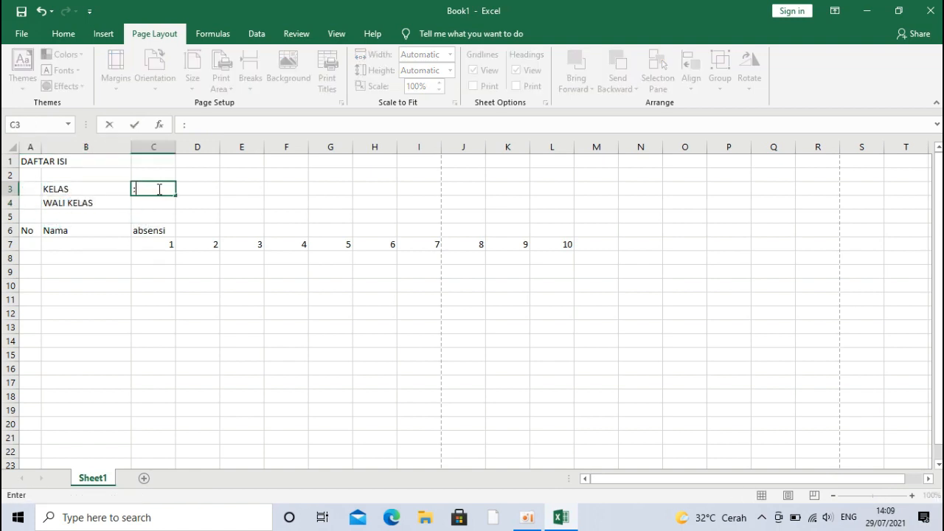
{"action": "key", "text": "Return"}
{"action": "type", "text": ":"}
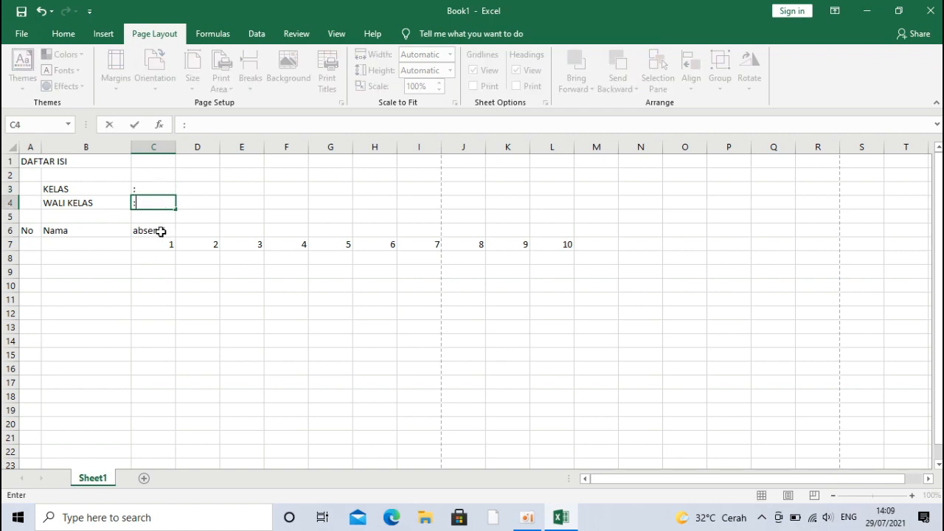
{"action": "left_click", "coordinate": [154, 231]}
{"action": "left_click", "coordinate": [92, 233]}
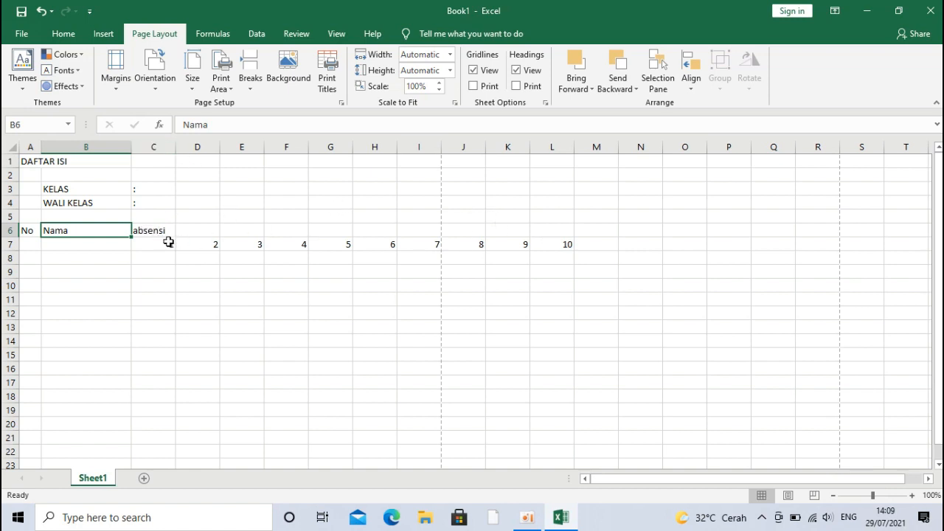
Step: Merge and centre the absensi heading across C6:L6, then select day columns C through L
{"action": "left_click_drag", "start_coordinate": [161, 229], "coordinate": [546, 229]}
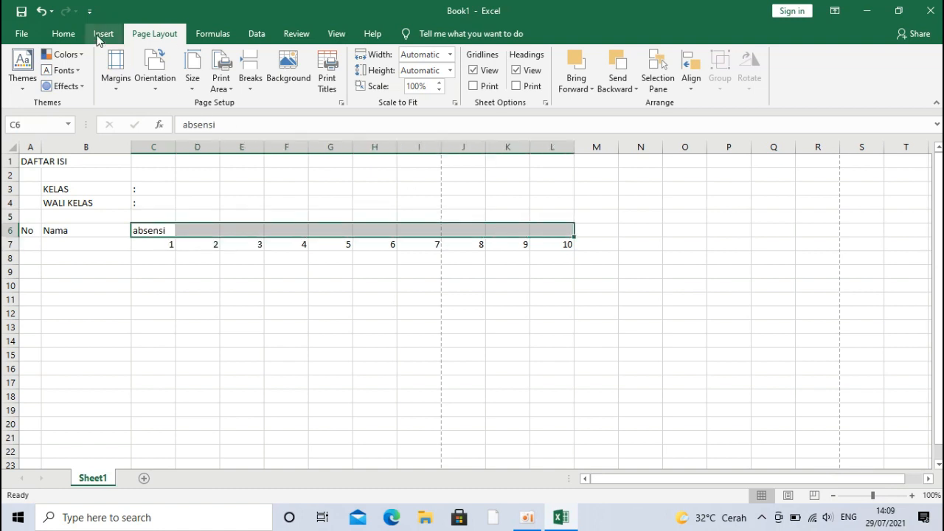
{"action": "left_click", "coordinate": [64, 34]}
{"action": "left_click", "coordinate": [388, 80]}
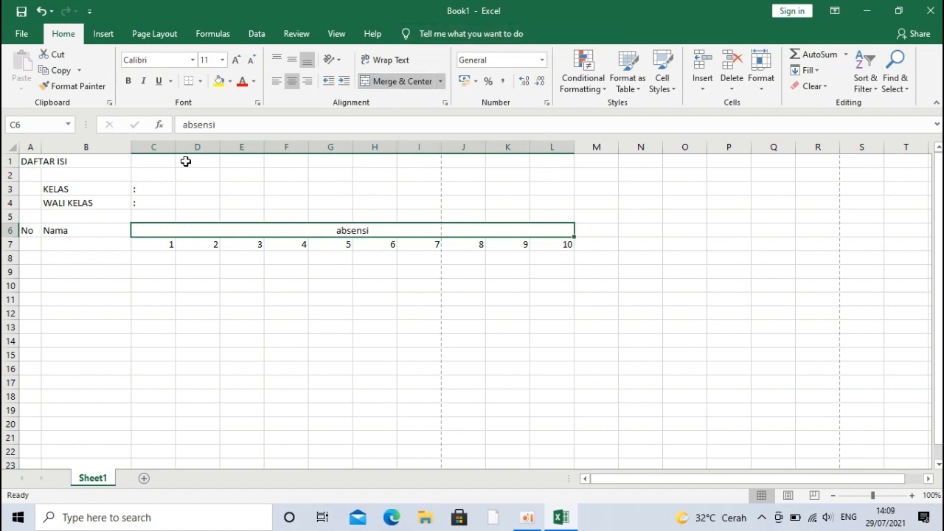
{"action": "left_click_drag", "start_coordinate": [165, 146], "coordinate": [550, 168]}
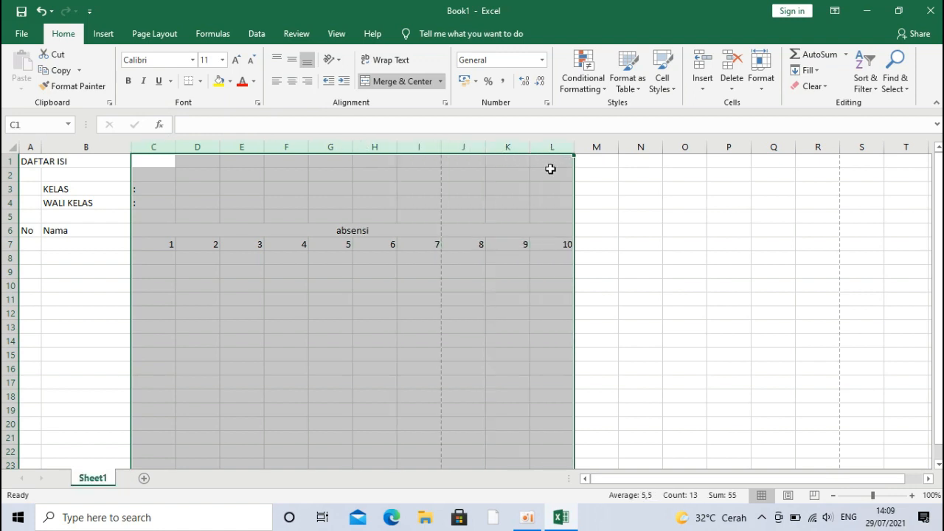
Step: Try column widths 5, 7 and 6 for the day columns C to L
{"action": "left_click", "coordinate": [770, 87]}
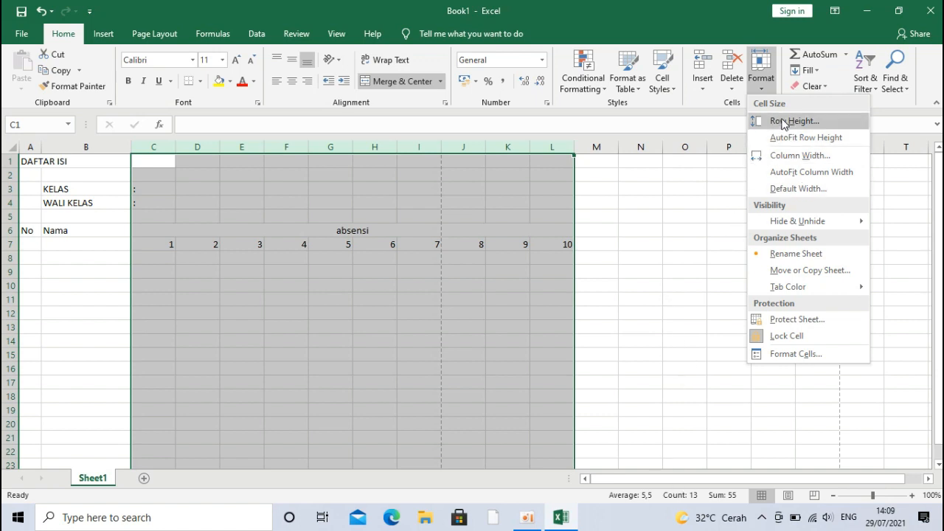
{"action": "left_click", "coordinate": [794, 156]}
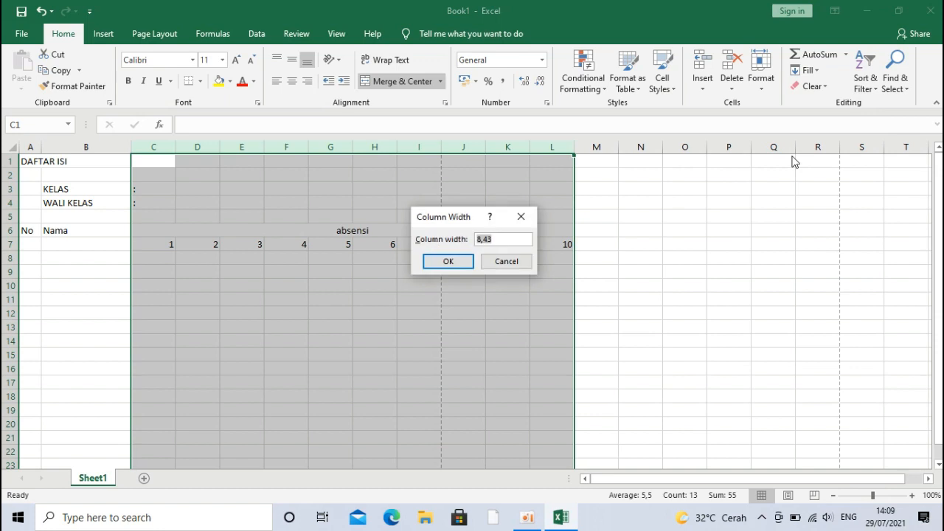
{"action": "key", "text": "BackSpace"}
{"action": "key", "text": "Return"}
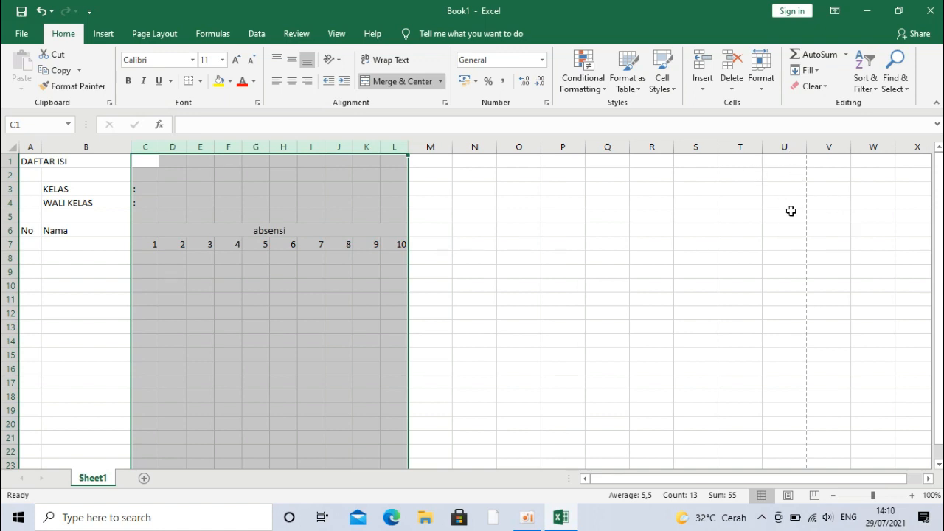
{"action": "left_click", "coordinate": [766, 93]}
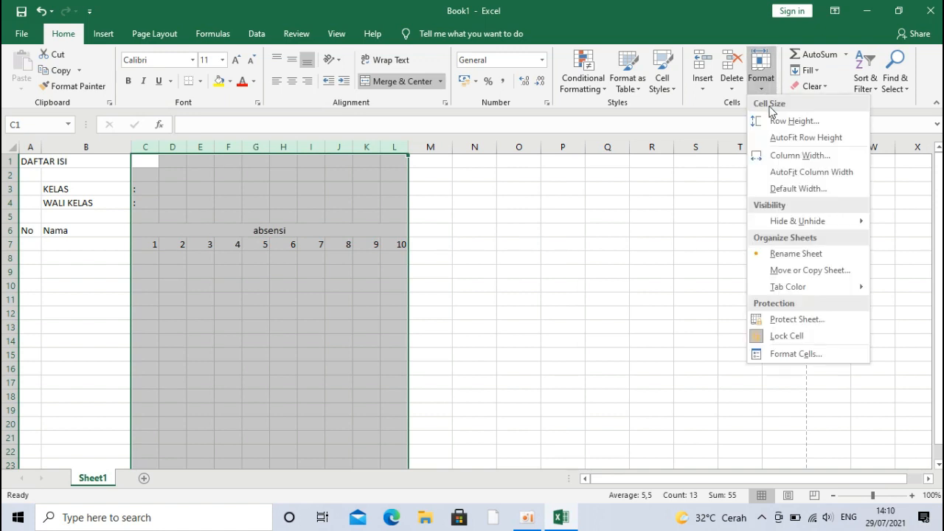
{"action": "left_click", "coordinate": [787, 155]}
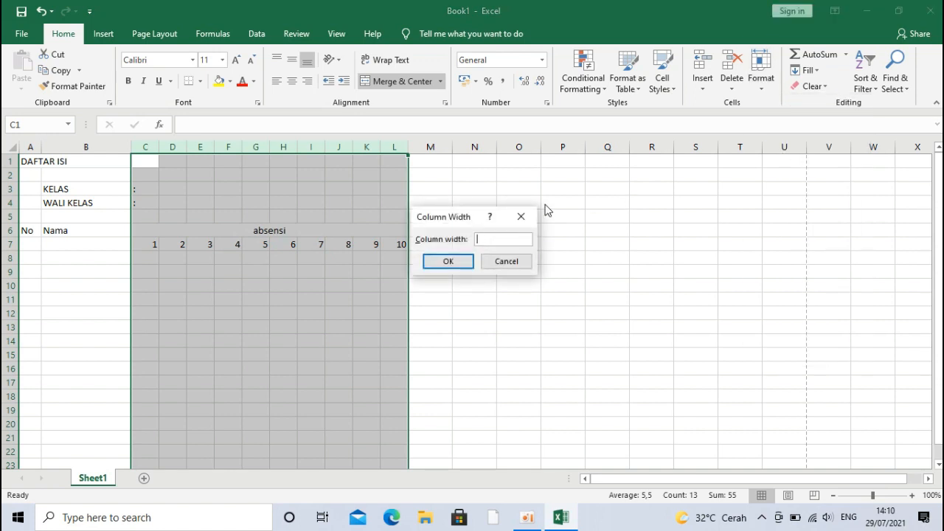
{"action": "type", "text": "7"}
{"action": "key", "text": "Return"}
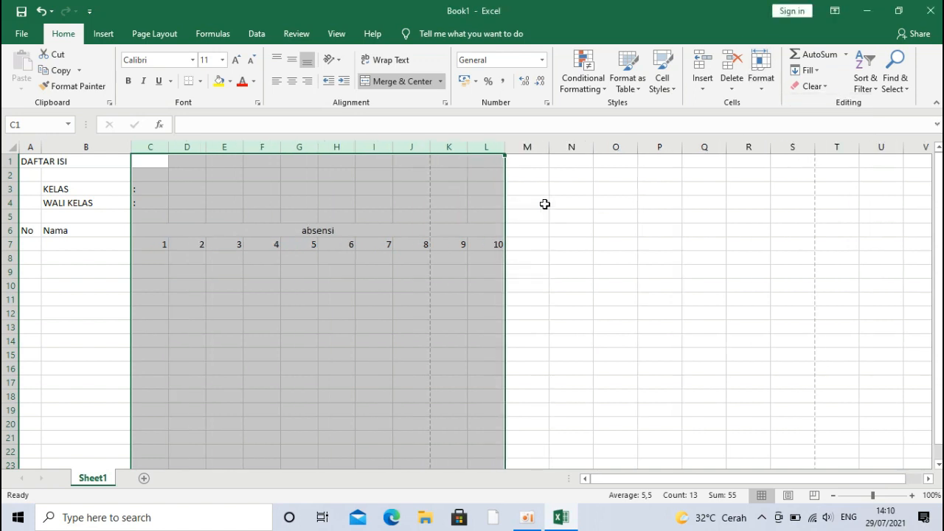
{"action": "left_click", "coordinate": [760, 74]}
{"action": "left_click", "coordinate": [775, 122]}
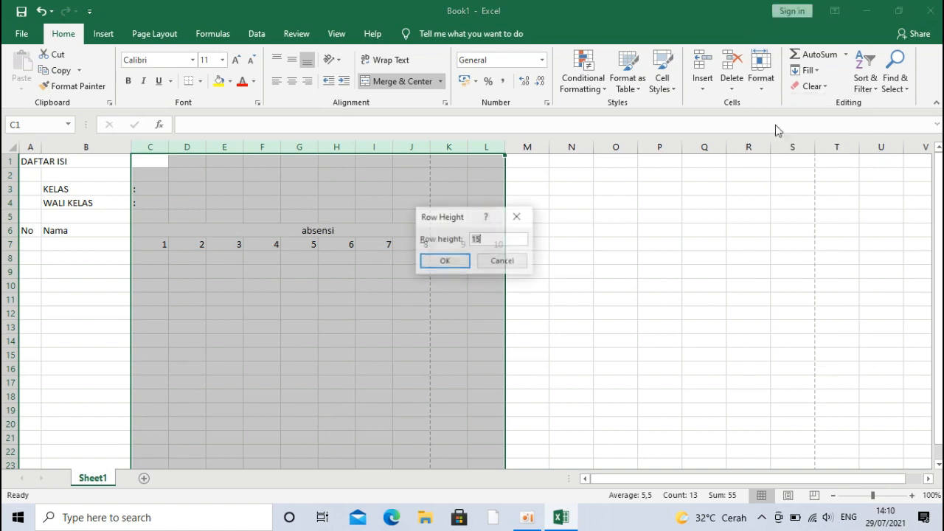
{"action": "left_click", "coordinate": [516, 217]}
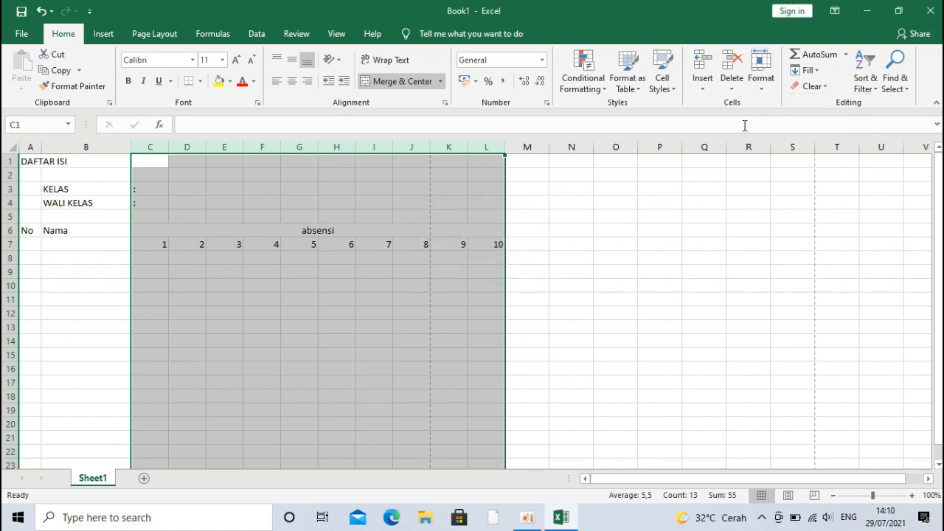
{"action": "left_click", "coordinate": [761, 74]}
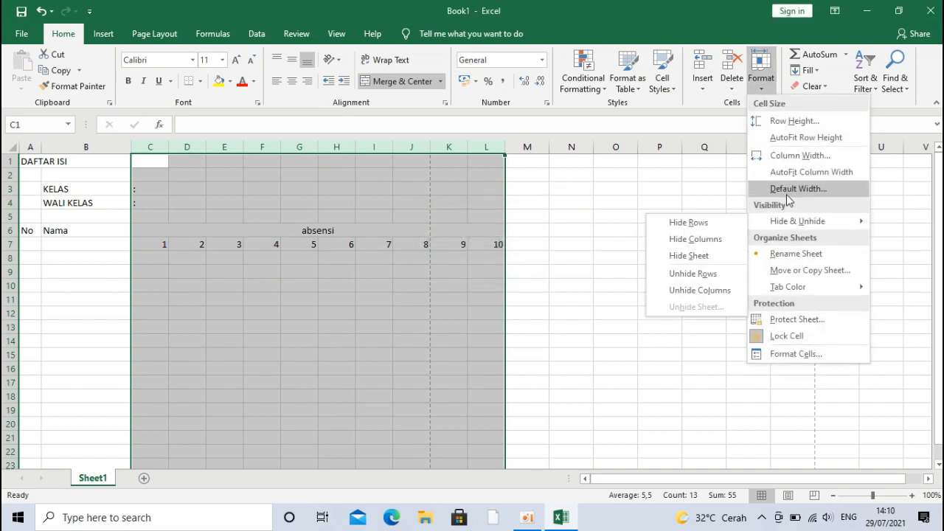
{"action": "left_click", "coordinate": [781, 155]}
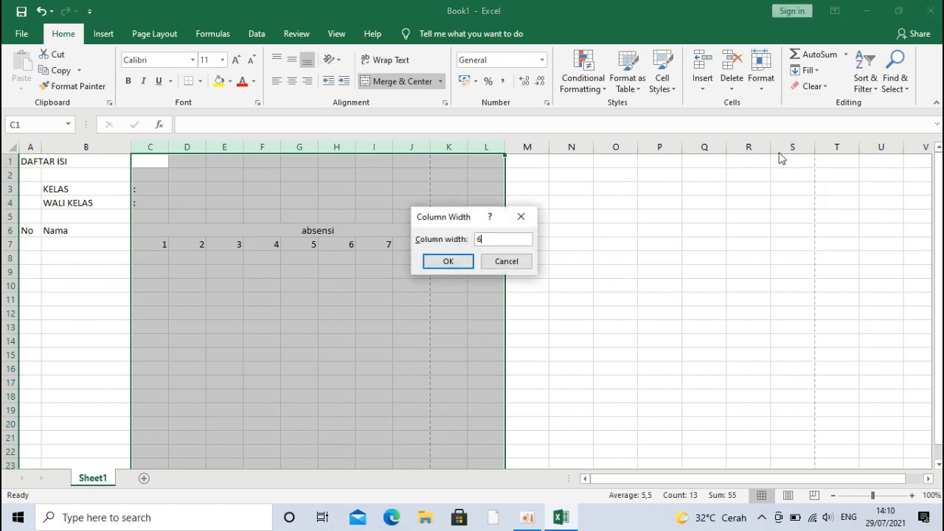
{"action": "key", "text": "Return"}
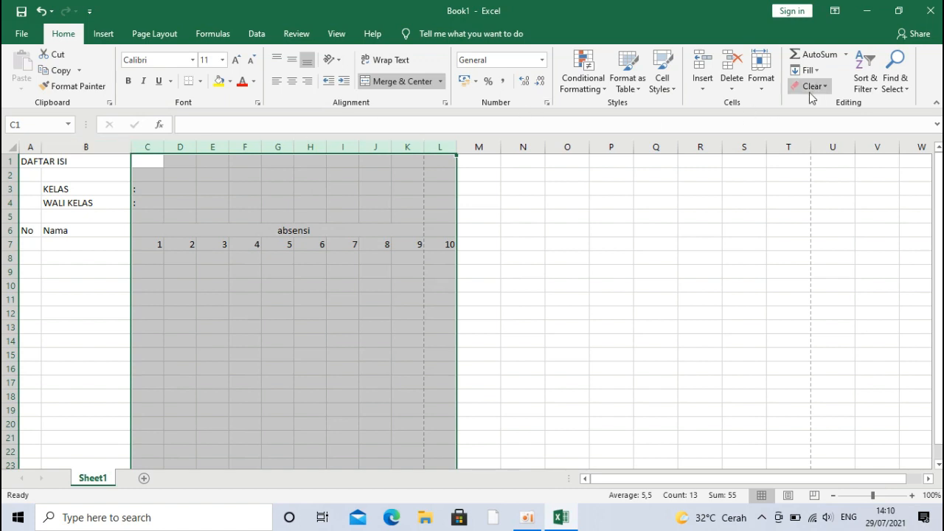
Step: Set columns C to L to width 5,5 after the 5.5 entry is rejected
{"action": "left_click", "coordinate": [762, 79]}
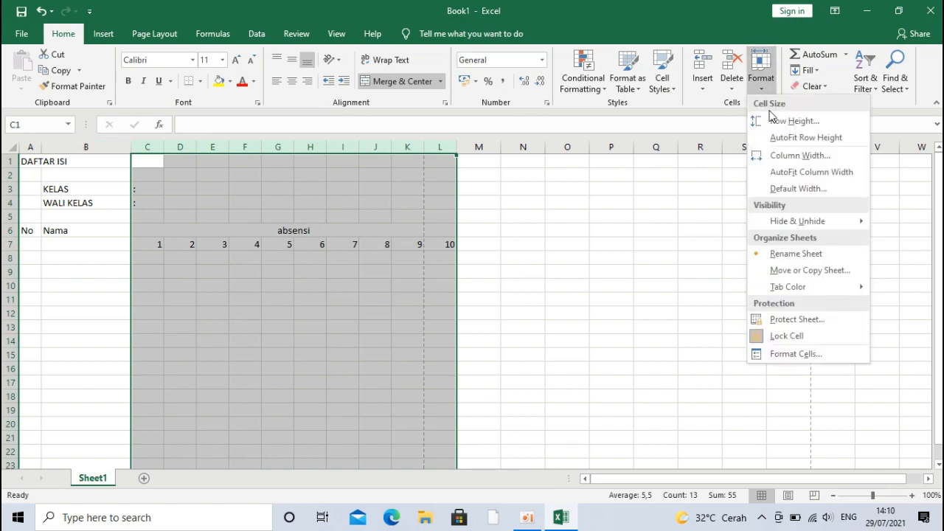
{"action": "left_click", "coordinate": [774, 156]}
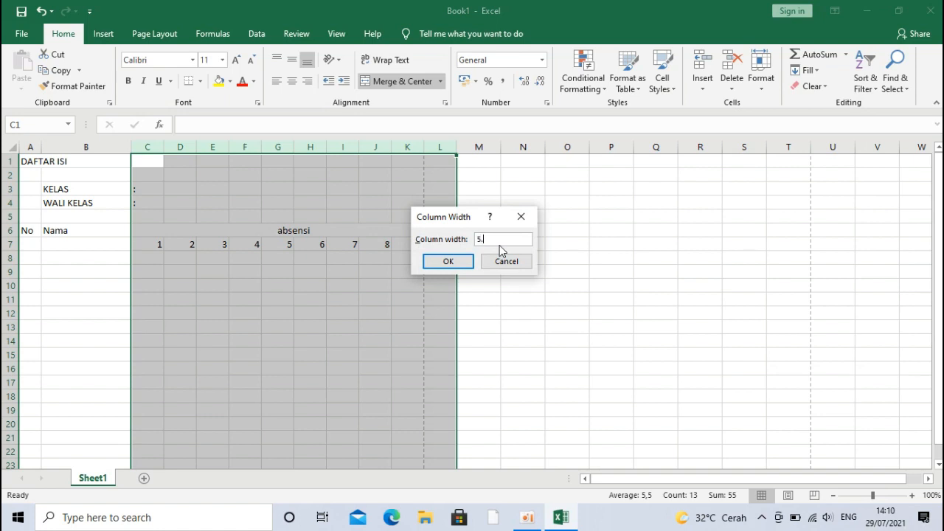
{"action": "type", "text": "5.5"}
{"action": "key", "text": "Return"}
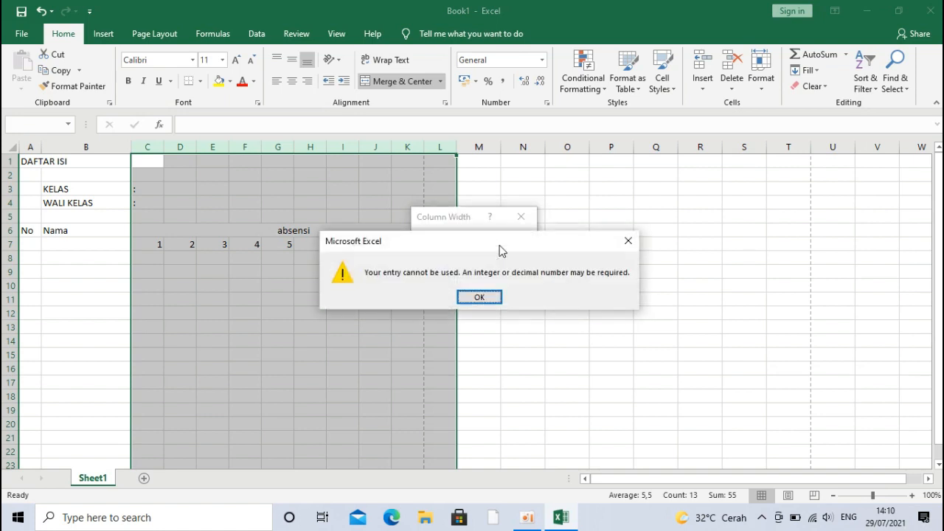
{"action": "key", "text": "Return"}
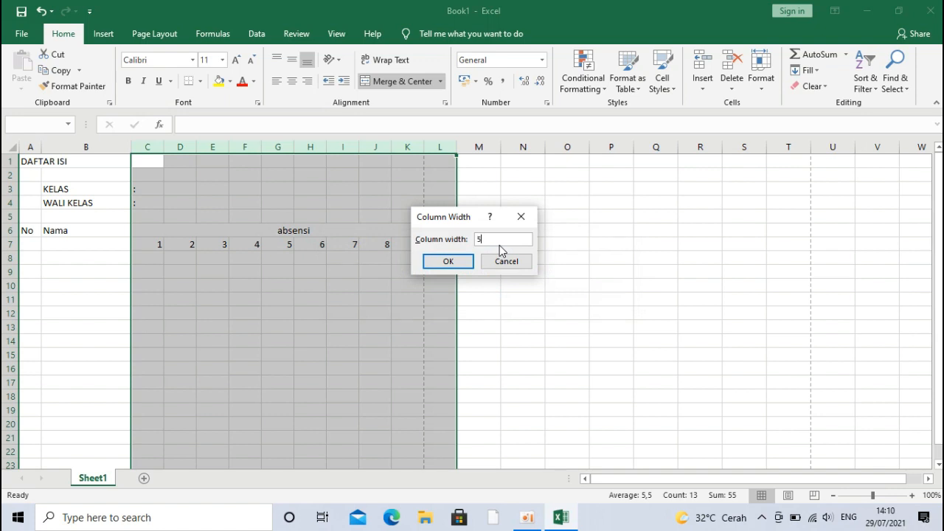
{"action": "type", "text": "5,5"}
{"action": "key", "text": "Return"}
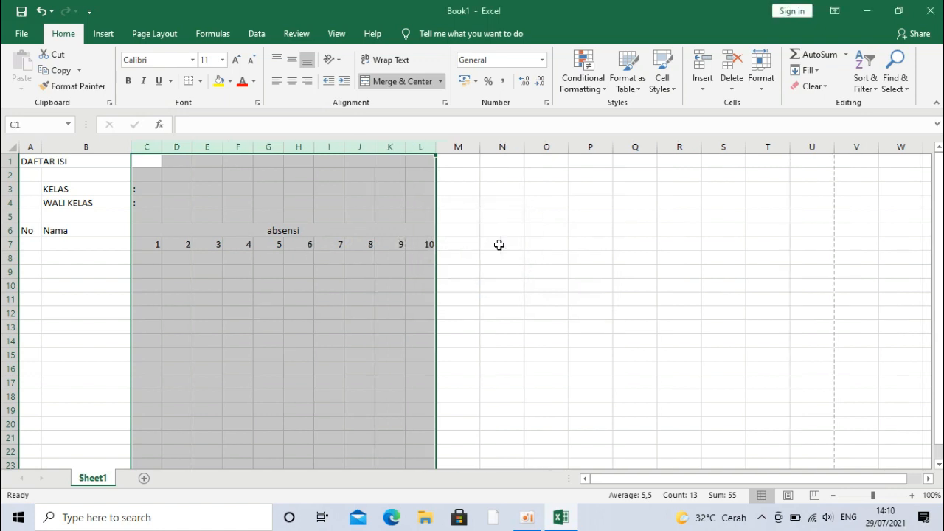
{"action": "type", "text": "12"}
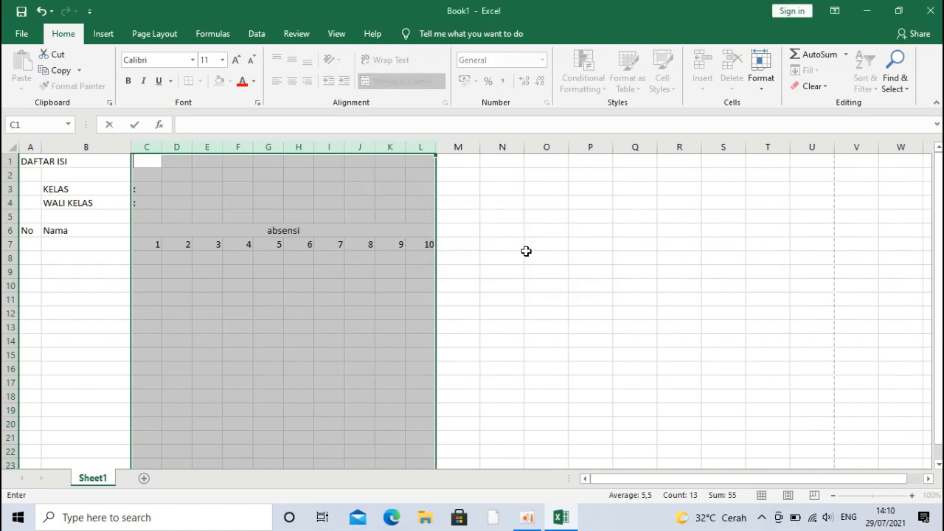
{"action": "left_click", "coordinate": [457, 213]}
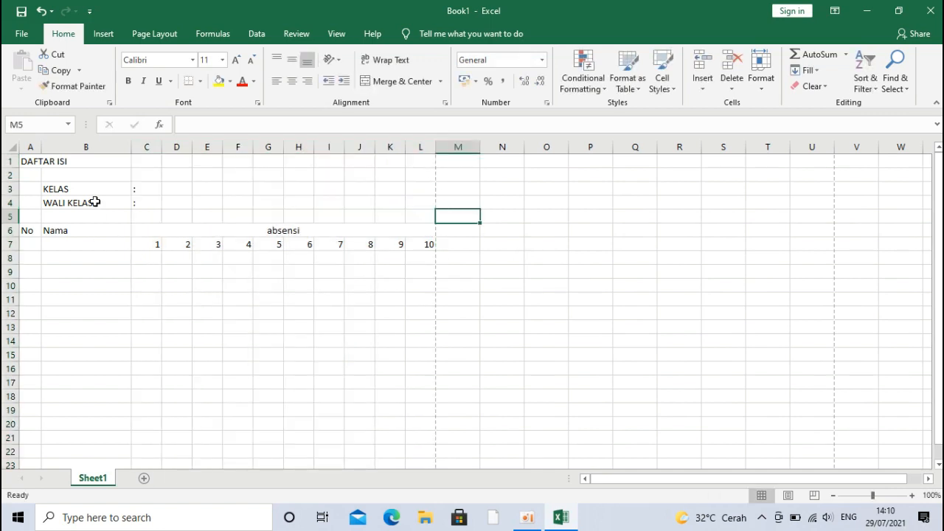
Step: Merge and centre DAFTAR ISI across A1:L1 and widen column B
{"action": "left_click_drag", "start_coordinate": [27, 160], "coordinate": [419, 159]}
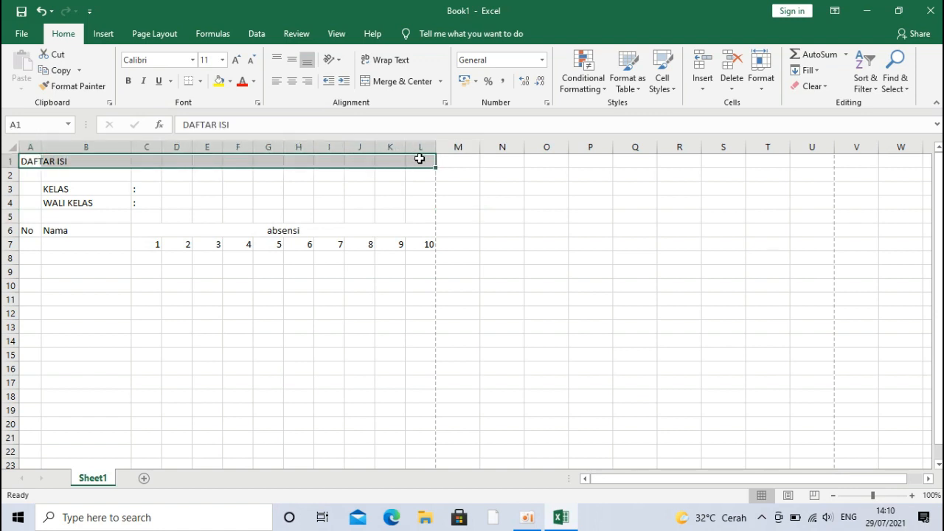
{"action": "left_click", "coordinate": [405, 82]}
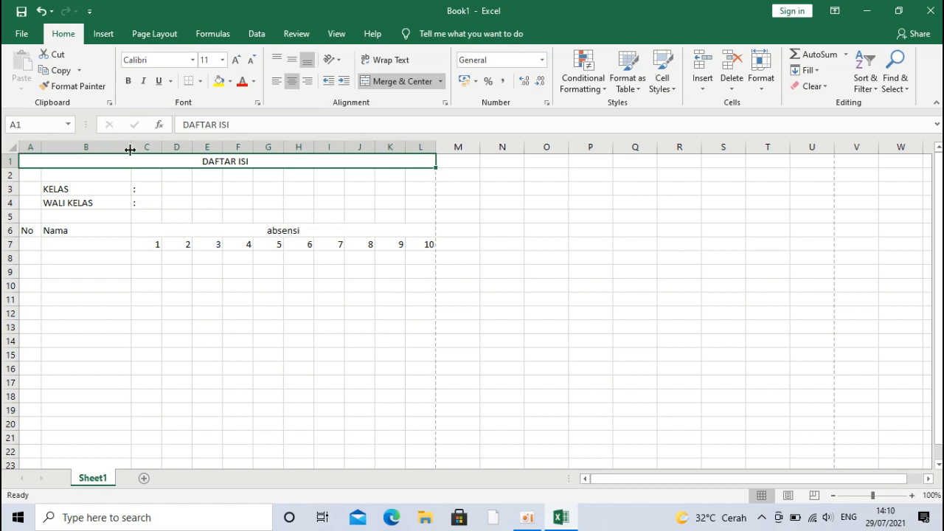
{"action": "mouse_move", "coordinate": [130, 149]}
{"action": "left_mouse_down"}
{"action": "mouse_move", "coordinate": [145, 149]}
{"action": "mouse_move", "coordinate": [135, 150]}
{"action": "left_mouse_up"}
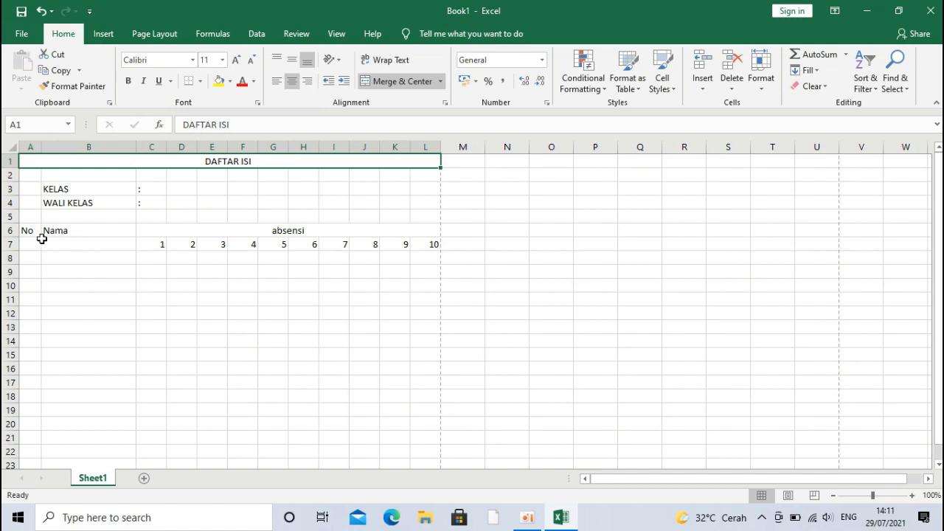
Step: Merge A6:A7 for No and B6:B7 for Nama as centred headers
{"action": "left_click_drag", "start_coordinate": [35, 231], "coordinate": [34, 243]}
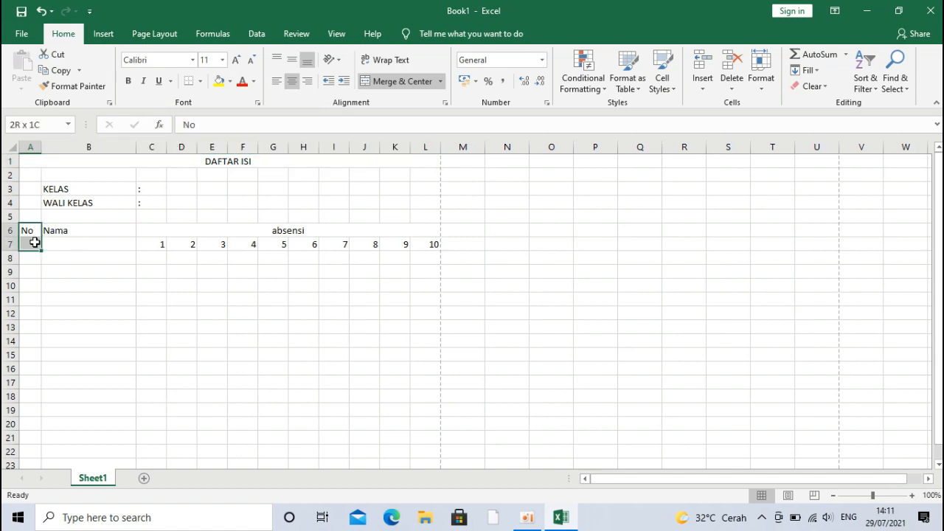
{"action": "left_click", "coordinate": [402, 81]}
{"action": "left_click_drag", "start_coordinate": [127, 231], "coordinate": [125, 246]}
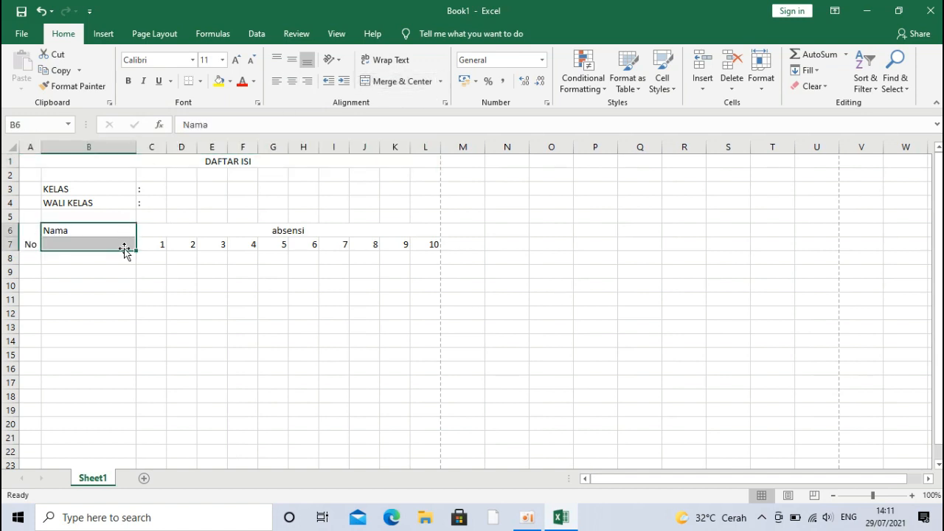
{"action": "left_click", "coordinate": [389, 86]}
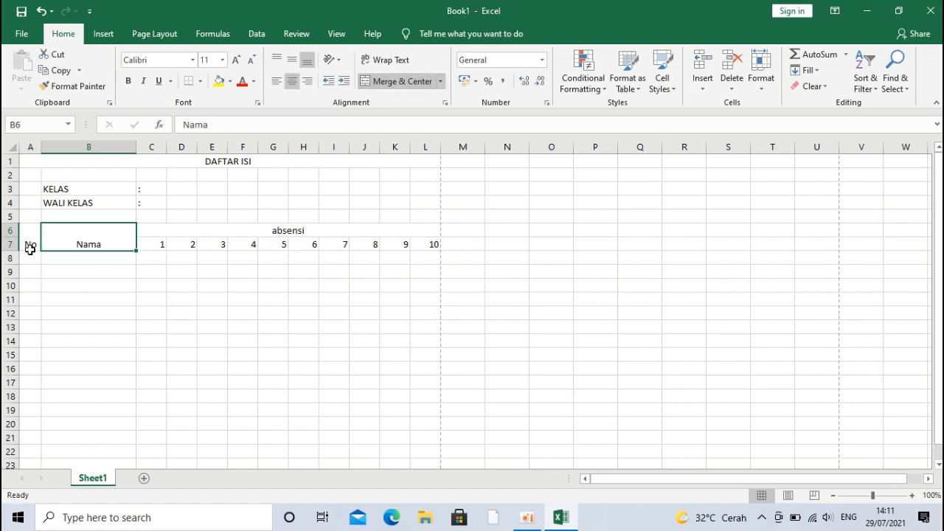
Step: Vertically centre the No, Nama and absensi header labels in A6:L7
{"action": "left_click_drag", "start_coordinate": [29, 238], "coordinate": [314, 226]}
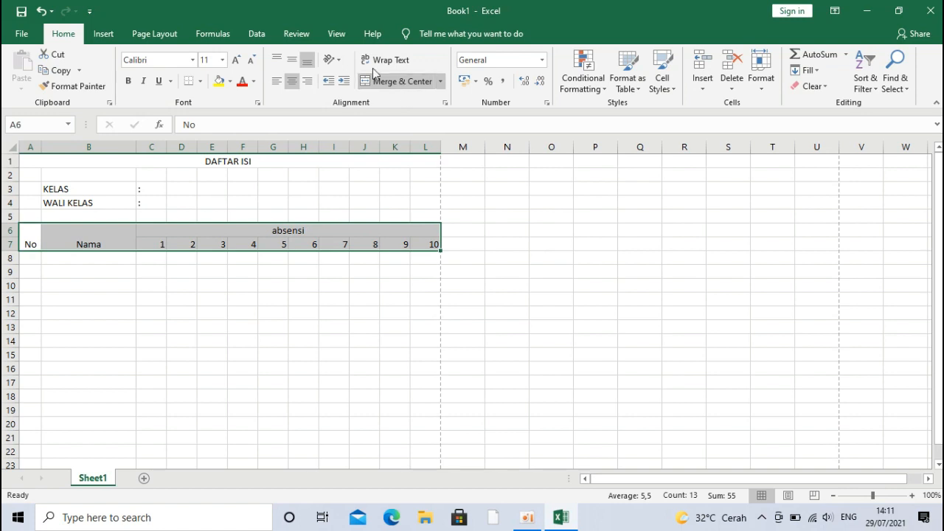
{"action": "left_click", "coordinate": [292, 59]}
{"action": "left_click", "coordinate": [436, 353]}
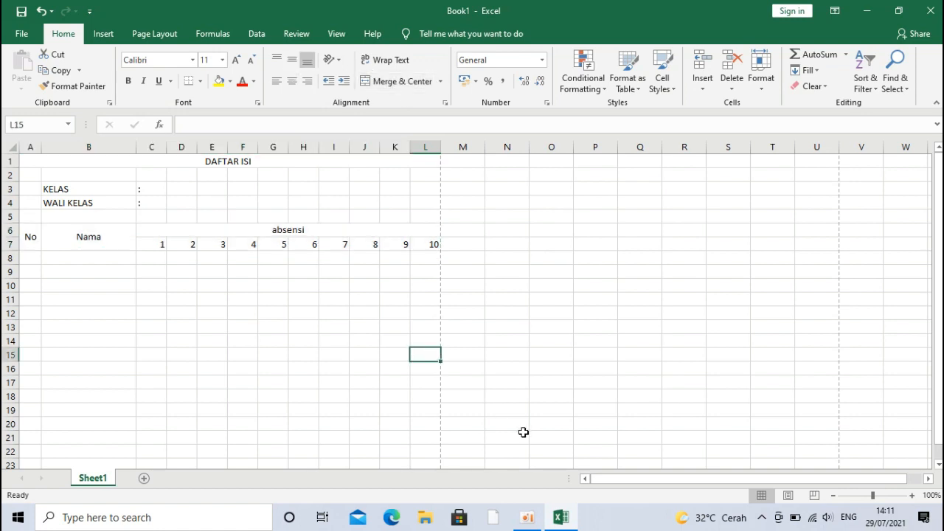
Step: Enter 1 in A8 and 2 in A9 to start the No column
{"action": "left_click", "coordinate": [526, 517]}
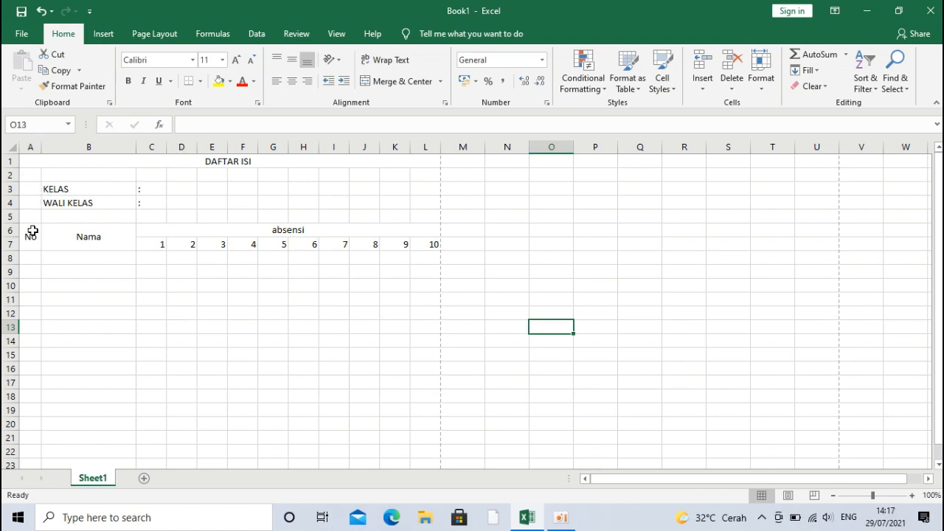
{"action": "left_click", "coordinate": [31, 259]}
{"action": "type", "text": "1"}
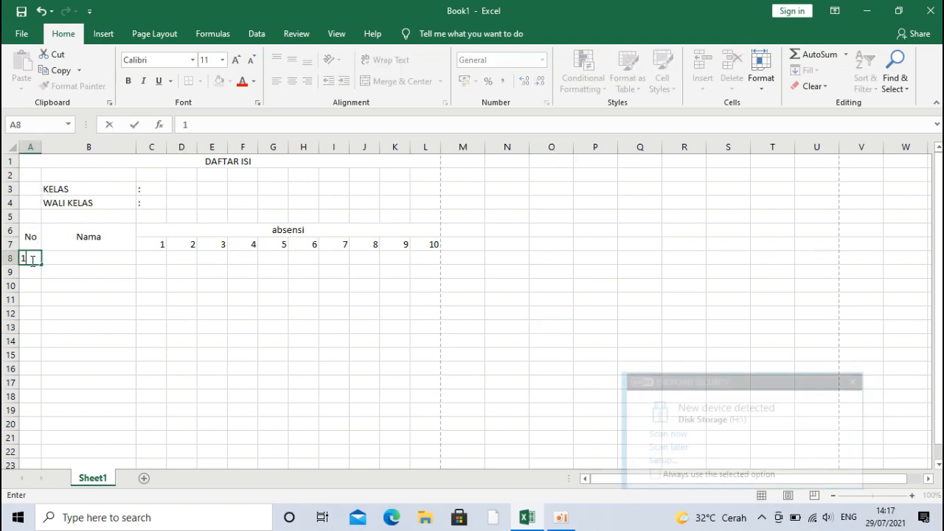
{"action": "key", "text": "Return"}
{"action": "type", "text": "2"}
{"action": "key", "text": "Return"}
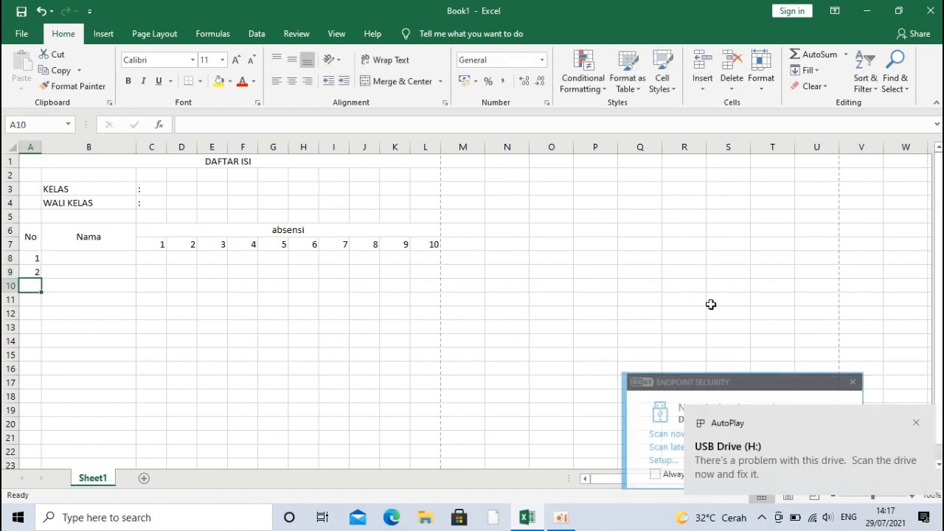
Step: Dismiss the USB drive and security notifications
{"action": "left_click", "coordinate": [916, 422]}
{"action": "left_click", "coordinate": [856, 390]}
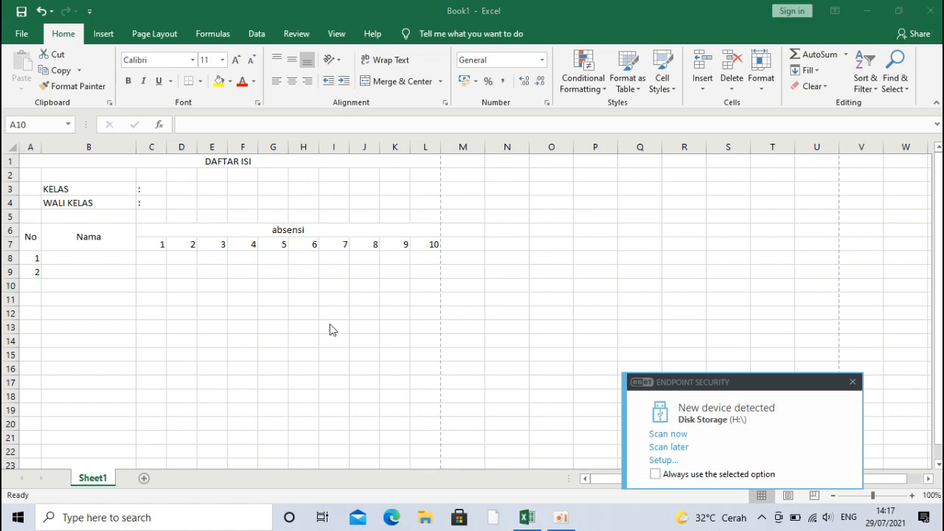
{"action": "left_click", "coordinate": [855, 382]}
Step: Fill the numbering down to 22 in A29 and select the table A6:L29
{"action": "left_click_drag", "start_coordinate": [25, 258], "coordinate": [33, 272]}
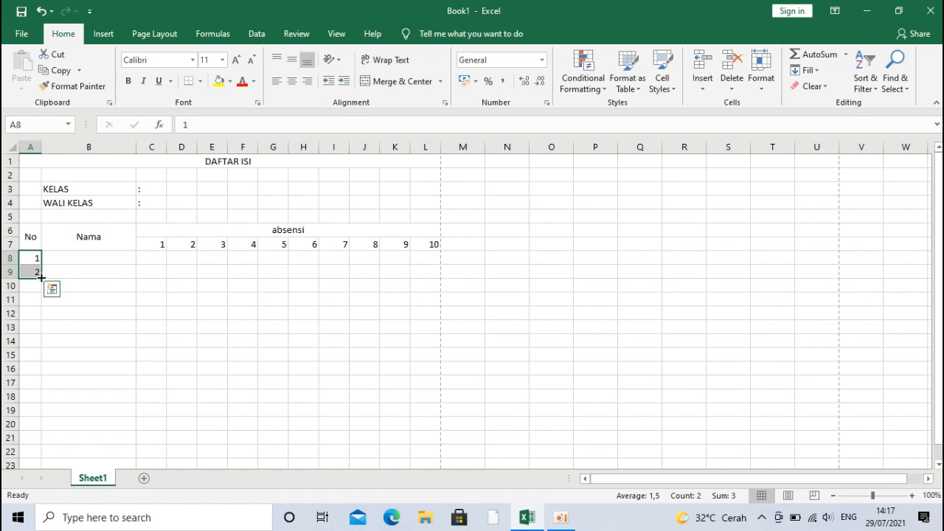
{"action": "left_click_drag", "start_coordinate": [42, 277], "coordinate": [55, 463]}
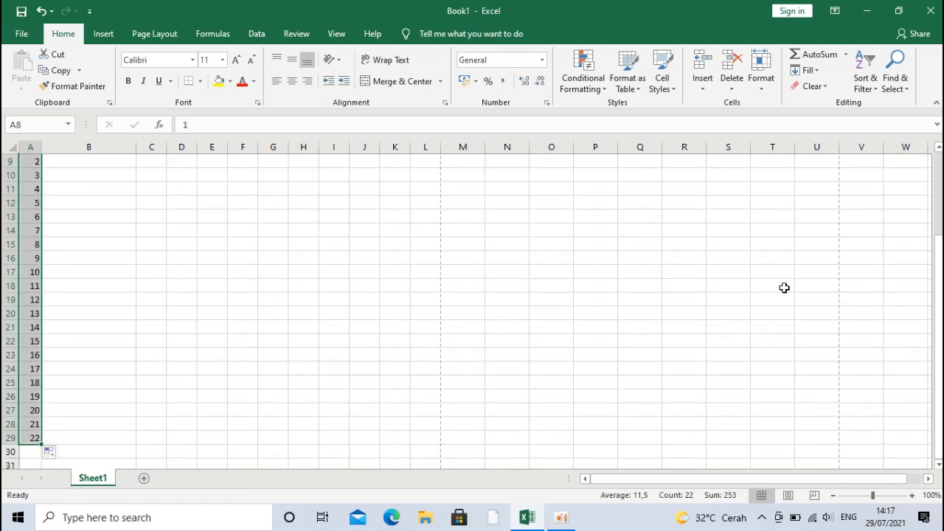
{"action": "left_click_drag", "start_coordinate": [938, 346], "coordinate": [925, 279]}
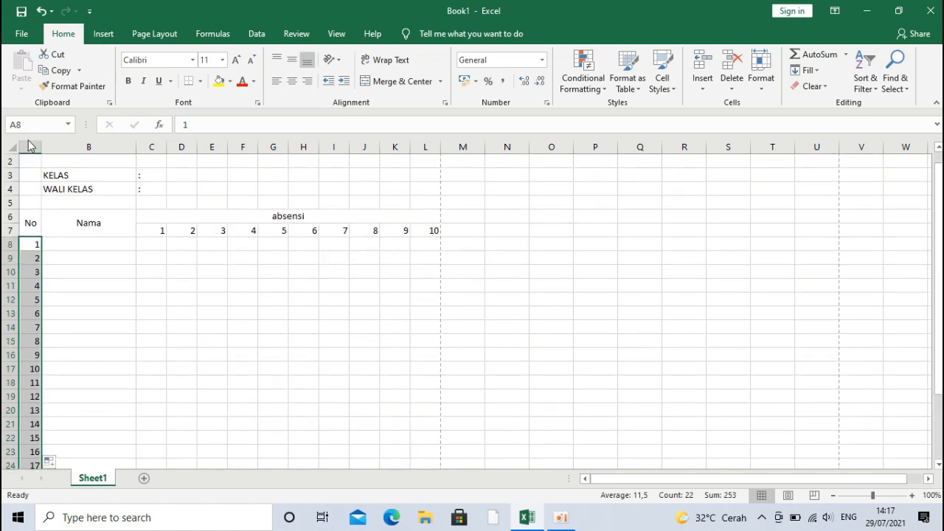
{"action": "left_click_drag", "start_coordinate": [30, 146], "coordinate": [209, 154]}
{"action": "left_click", "coordinate": [62, 231]}
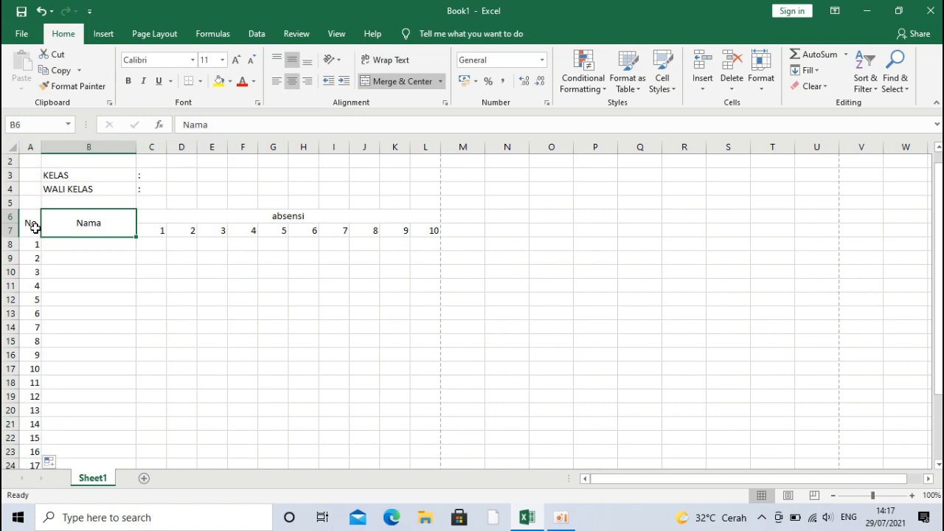
{"action": "left_click_drag", "start_coordinate": [26, 216], "coordinate": [381, 360]}
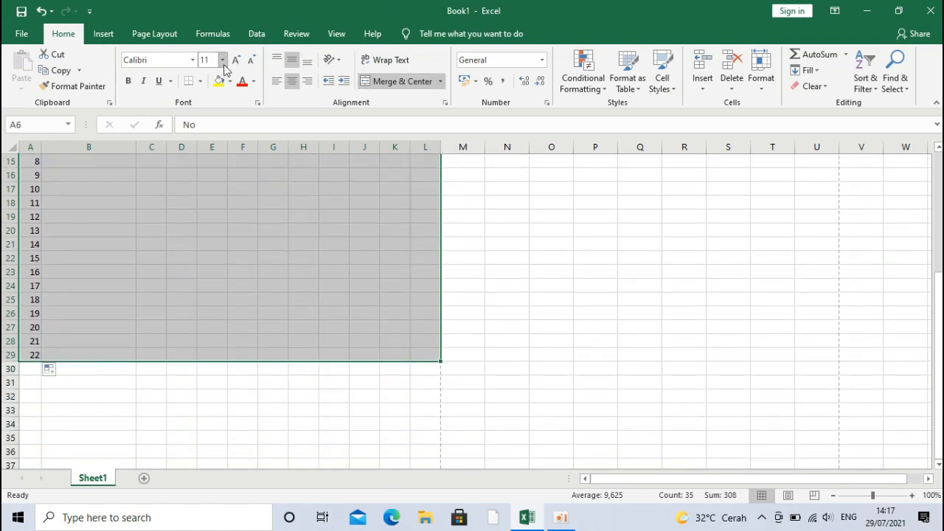
Step: Give every cell in A6:L29 all borders and centre the table contents
{"action": "left_click", "coordinate": [200, 81]}
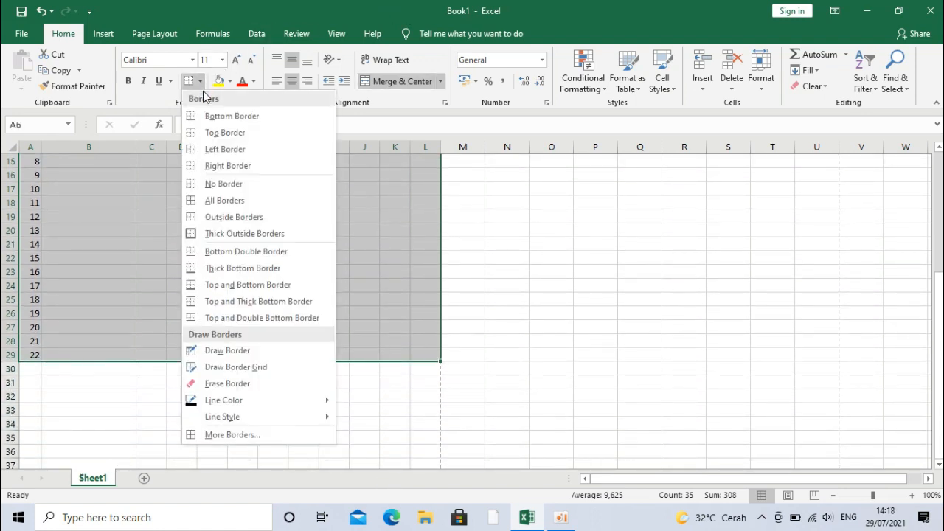
{"action": "left_click", "coordinate": [222, 200]}
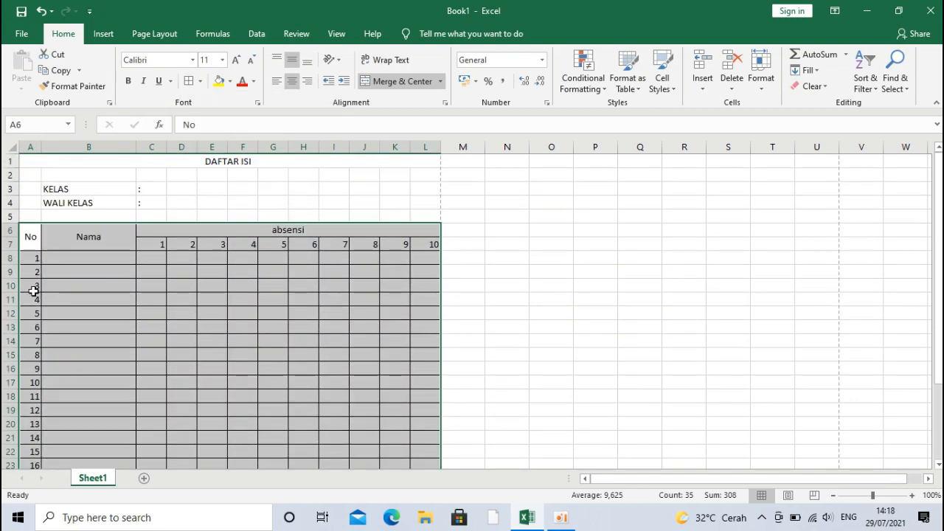
{"action": "left_click", "coordinate": [293, 81]}
{"action": "left_click", "coordinate": [293, 81]}
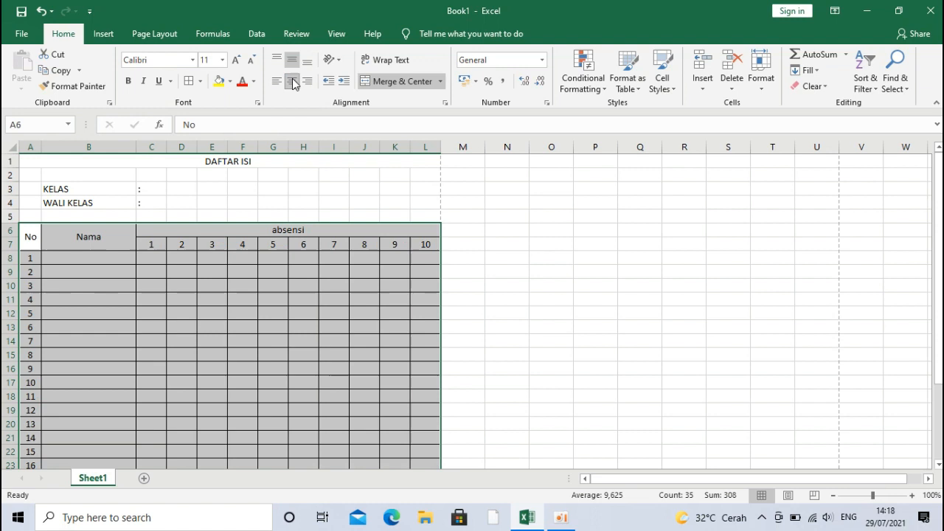
{"action": "left_click", "coordinate": [272, 282]}
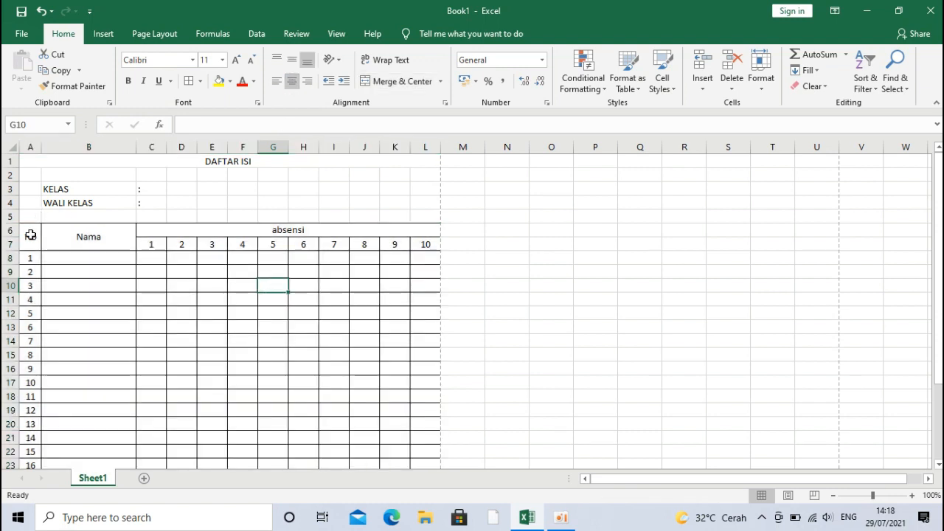
Step: Bold the two header rows and make the DAFTAR ISI title bold at 20 pt
{"action": "left_click_drag", "start_coordinate": [30, 235], "coordinate": [153, 233]}
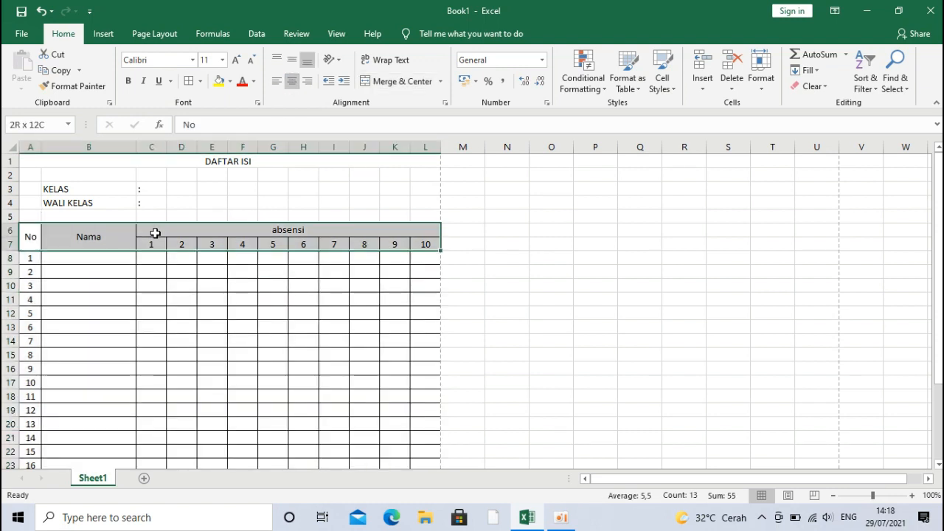
{"action": "left_click", "coordinate": [132, 84]}
{"action": "left_click", "coordinate": [170, 161]}
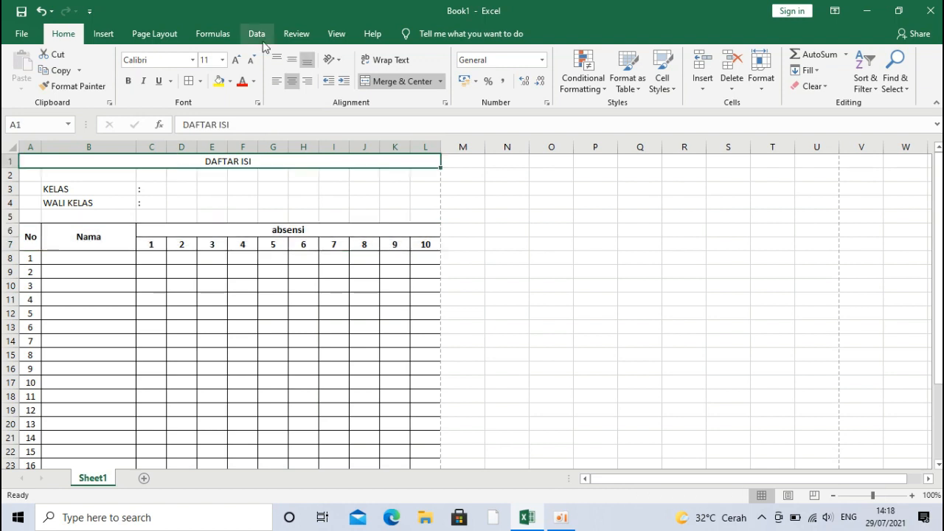
{"action": "left_click", "coordinate": [236, 61]}
{"action": "left_click", "coordinate": [236, 61]}
{"action": "left_click", "coordinate": [236, 60]}
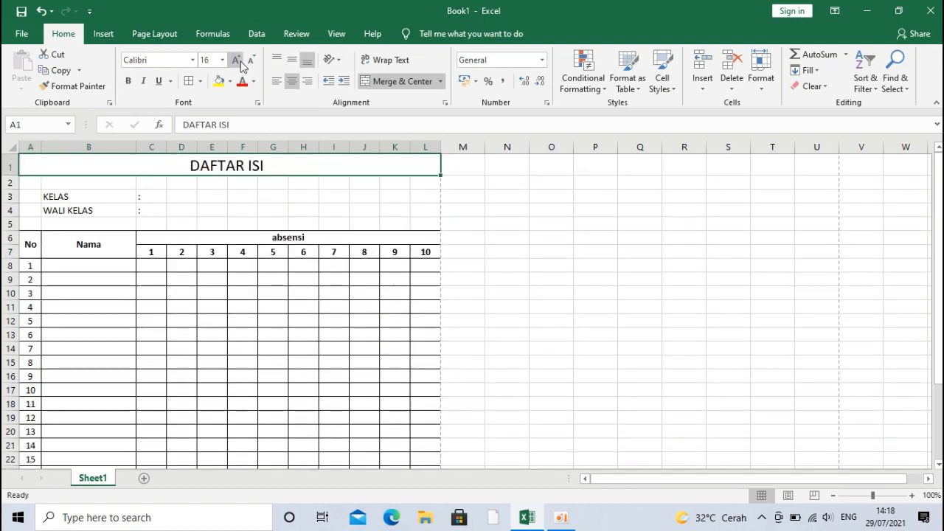
{"action": "left_click", "coordinate": [240, 62]}
{"action": "left_click", "coordinate": [240, 62]}
{"action": "left_click", "coordinate": [128, 82]}
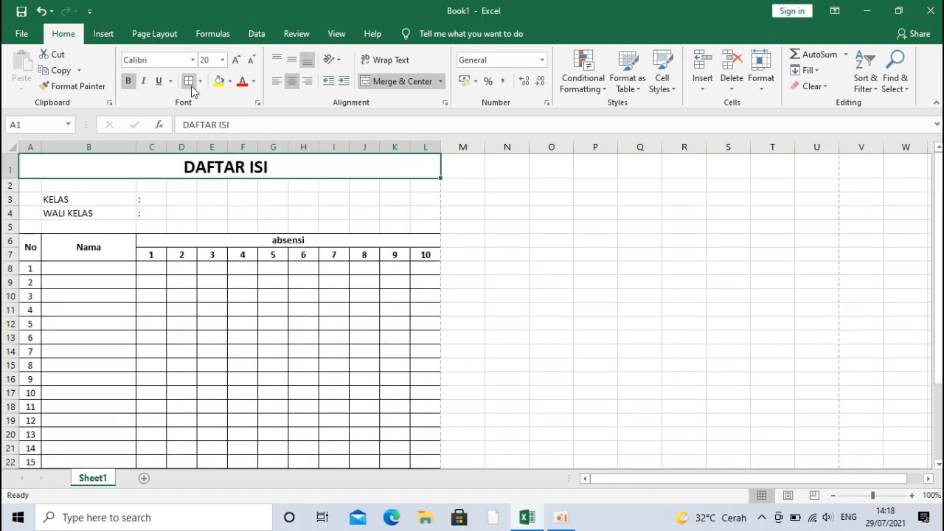
{"action": "left_click", "coordinate": [192, 60]}
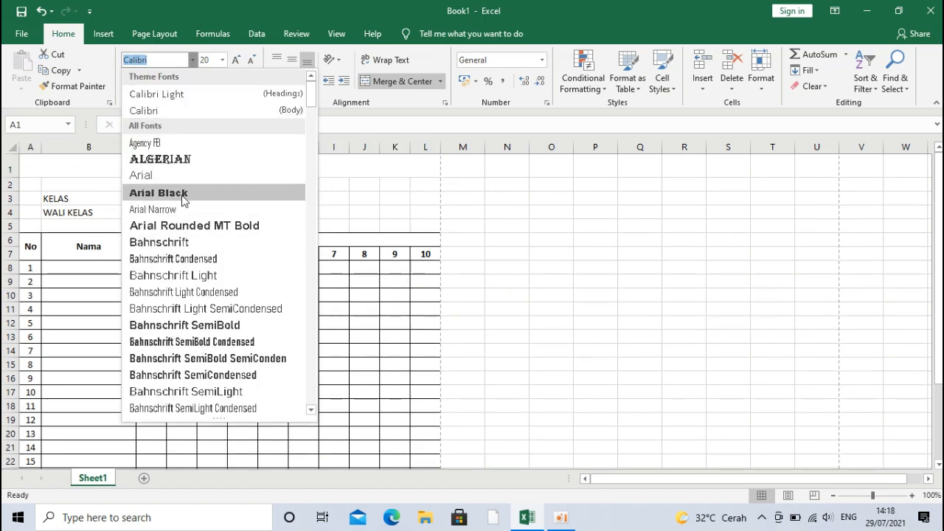
Step: Apply Arial Black to the title and Times New Roman to the KELAS and WALI KELAS labels
{"action": "left_click", "coordinate": [182, 194]}
{"action": "left_click_drag", "start_coordinate": [117, 199], "coordinate": [116, 214]}
{"action": "left_click", "coordinate": [192, 60]}
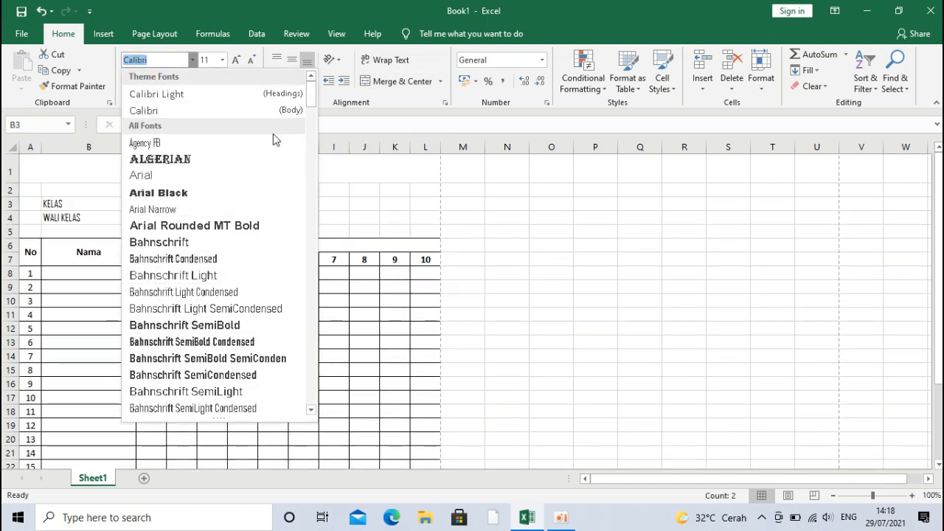
{"action": "type", "text": "Times New Roma"}
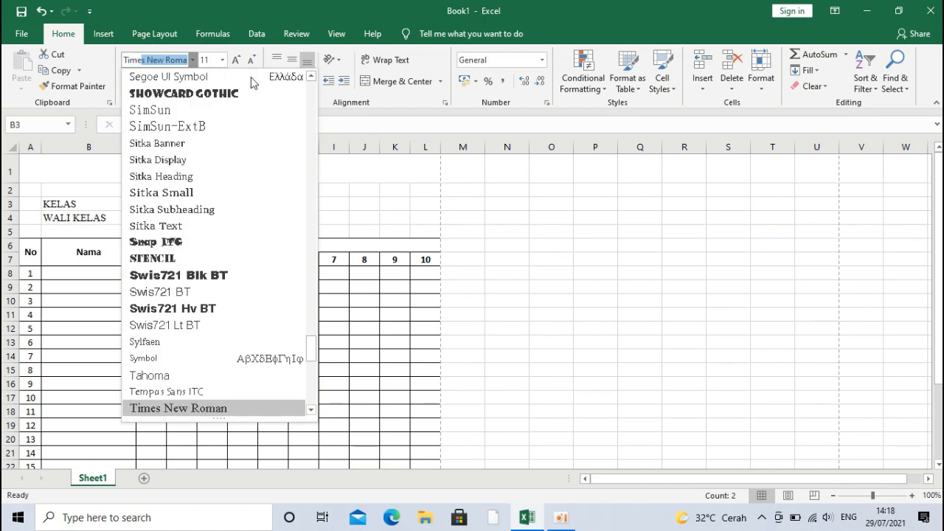
{"action": "key", "text": "Return"}
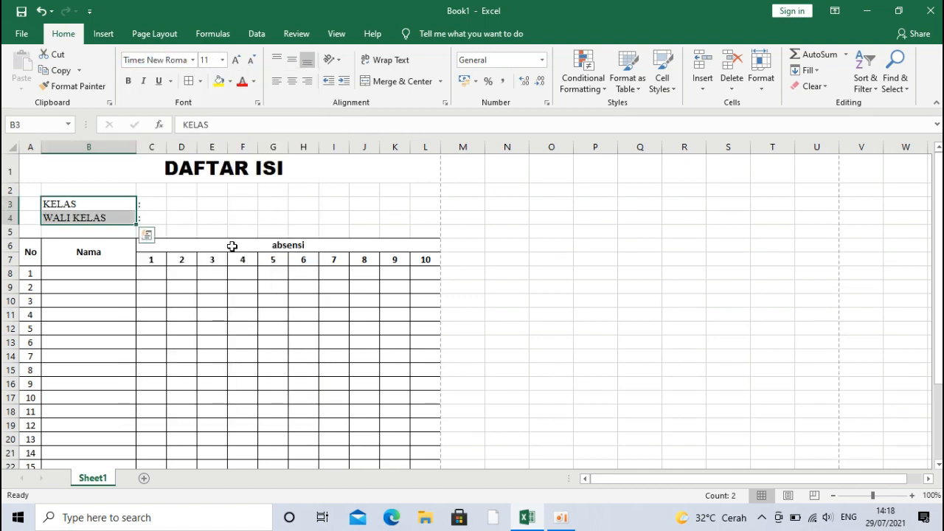
Step: Set the whole attendance table, from headers through every row, to Times New Roman
{"action": "left_click", "coordinate": [232, 245]}
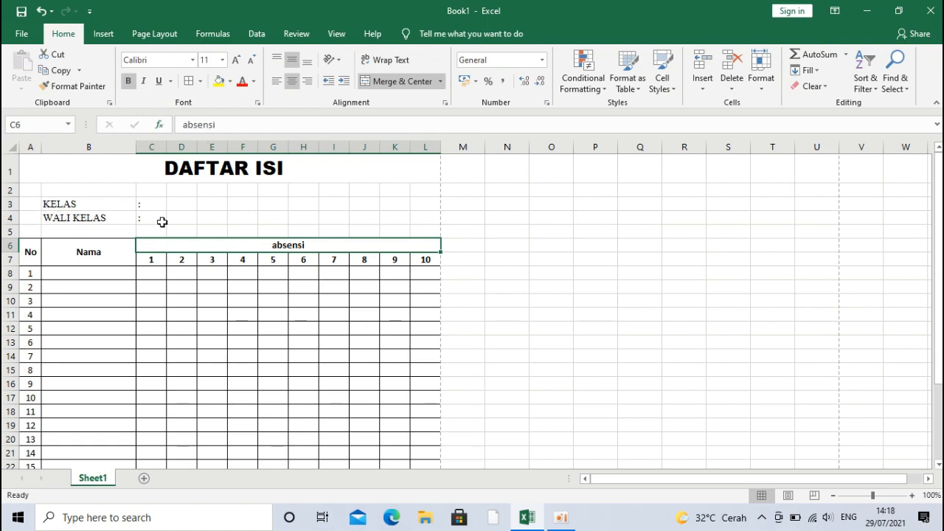
{"action": "left_click", "coordinate": [131, 272]}
{"action": "left_click", "coordinate": [97, 255]}
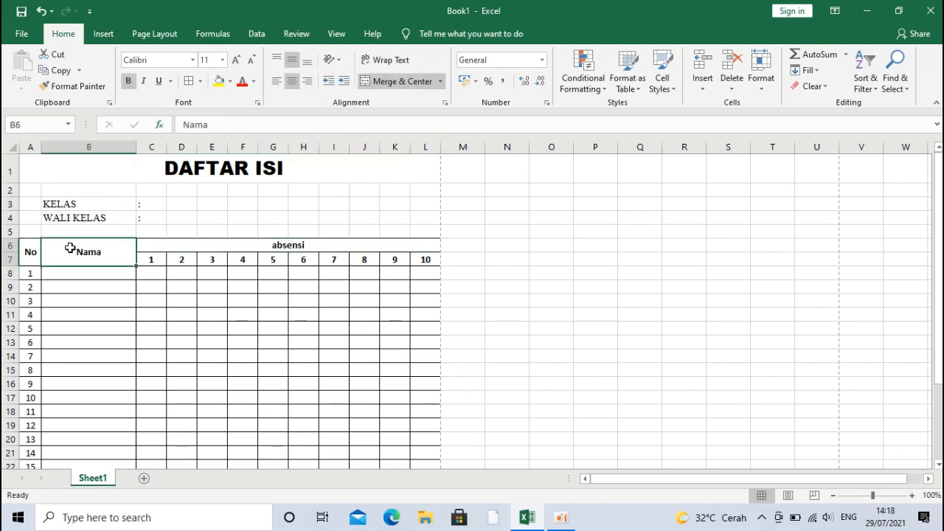
{"action": "left_click", "coordinate": [37, 248]}
{"action": "left_click", "coordinate": [252, 243]}
{"action": "left_click", "coordinate": [248, 258]}
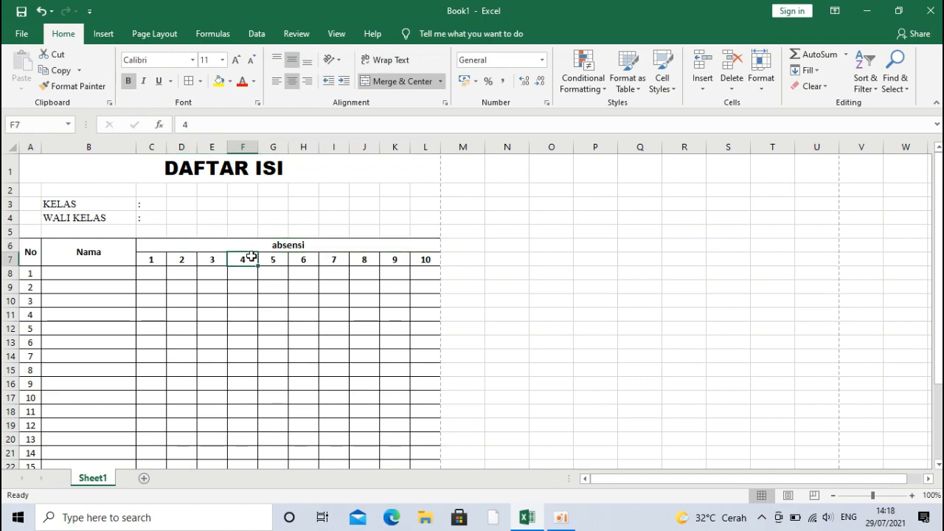
{"action": "left_click_drag", "start_coordinate": [33, 252], "coordinate": [386, 408]}
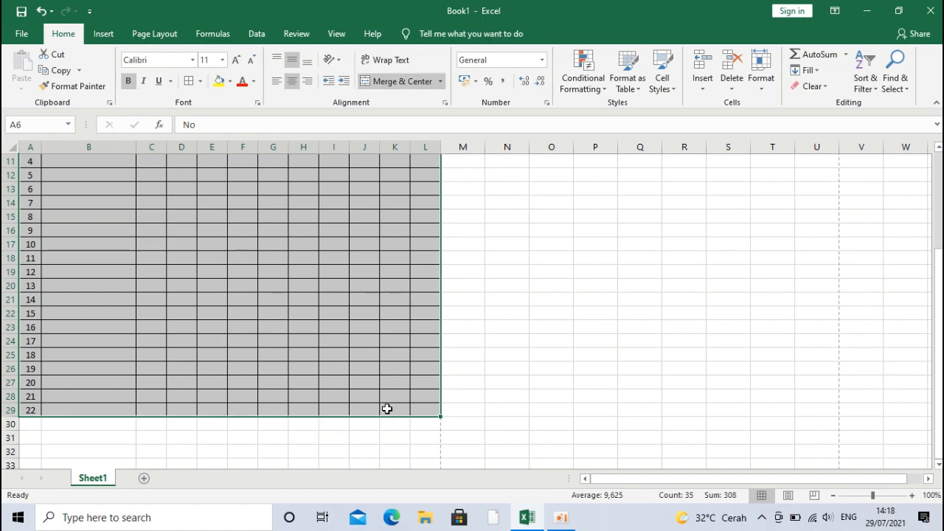
{"action": "left_click", "coordinate": [164, 60]}
{"action": "type", "text": "Tim"}
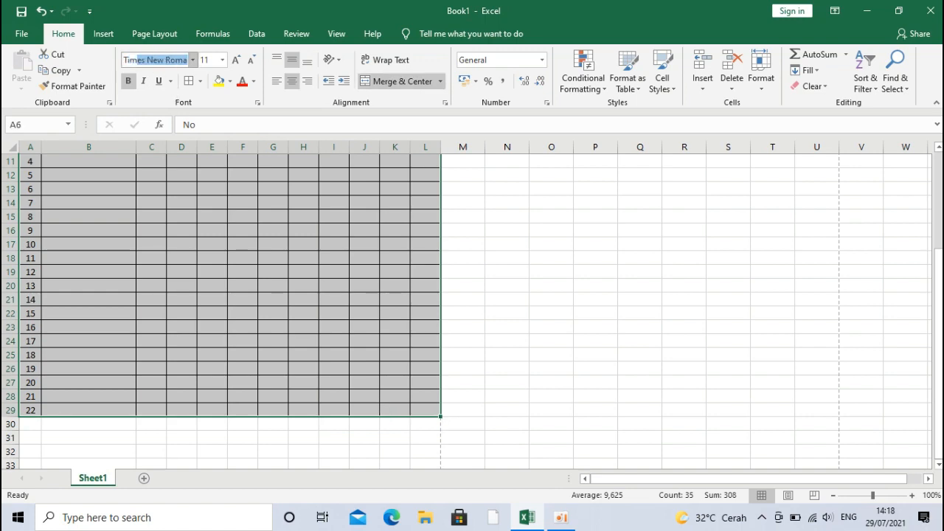
{"action": "type", "text": "es"}
{"action": "key", "text": "Return"}
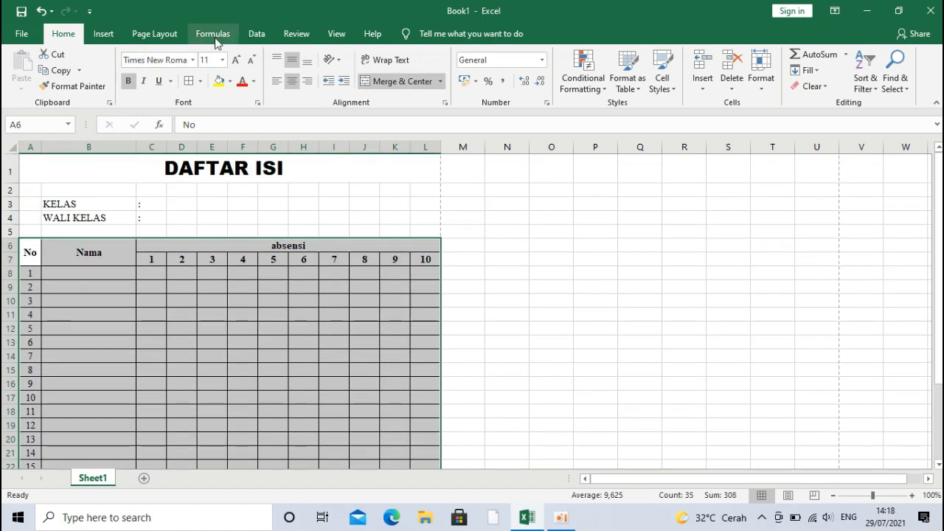
Step: Enlarge the table text from 11 to size 12, then move down to the lower rows
{"action": "left_click", "coordinate": [233, 59]}
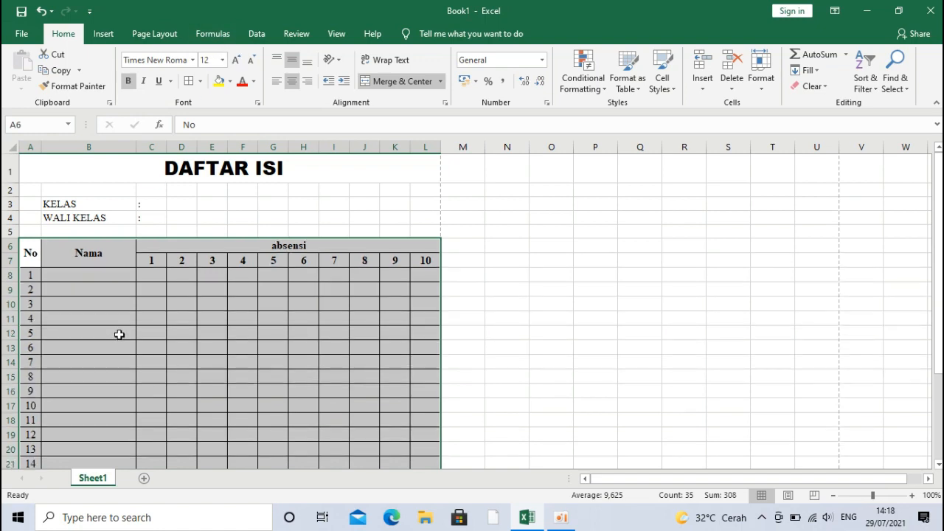
{"action": "left_click", "coordinate": [185, 313]}
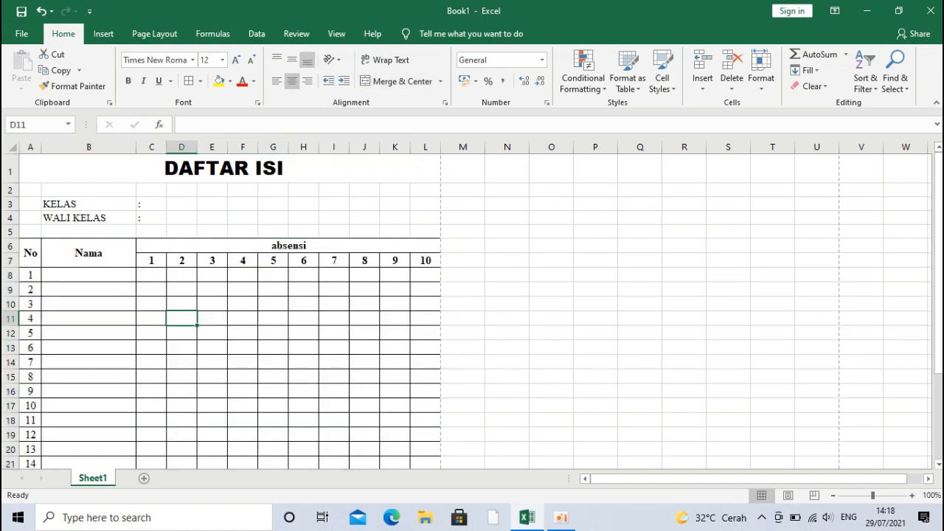
{"action": "left_click_drag", "start_coordinate": [939, 242], "coordinate": [939, 326]}
{"action": "left_click", "coordinate": [353, 410]}
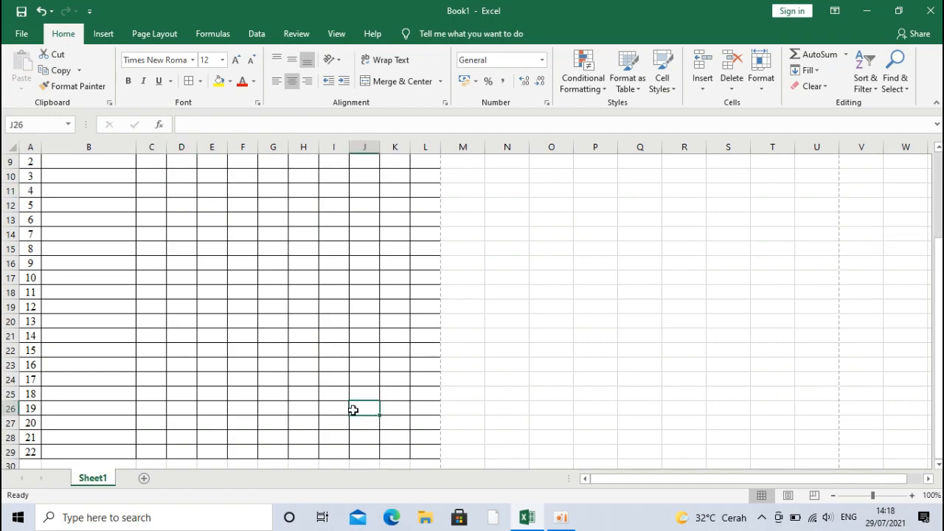
{"action": "key", "text": "Down"}
{"action": "key", "text": "Down"}
{"action": "key", "text": "Down"}
{"action": "key", "text": "Down"}
{"action": "key", "text": "Down"}
{"action": "key", "text": "Down"}
{"action": "key", "text": "Down"}
{"action": "key", "text": "Down"}
Step: Drag-select A8:L29, the rows holding students 1 through 22
{"action": "key", "text": "Down"}
{"action": "key", "text": "Down"}
{"action": "key", "text": "Down"}
{"action": "key", "text": "Down"}
{"action": "key", "text": "Down"}
{"action": "key", "text": "Down"}
{"action": "key", "text": "Down"}
{"action": "key", "text": "Down"}
{"action": "key", "text": "Down"}
{"action": "key", "text": "Down"}
{"action": "key", "text": "Down"}
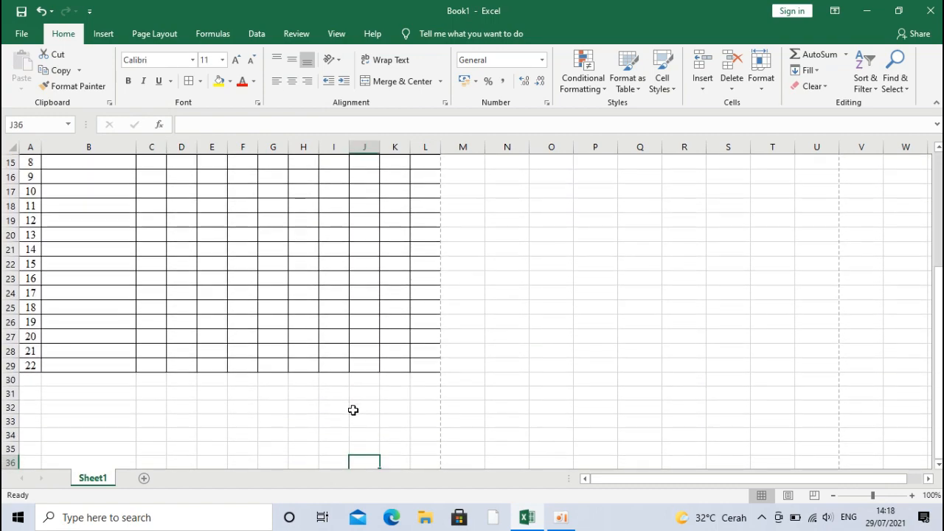
{"action": "key", "text": "Down"}
{"action": "key", "text": "Down"}
{"action": "key", "text": "Down"}
{"action": "key", "text": "Down"}
{"action": "key", "text": "Down"}
{"action": "key", "text": "Down"}
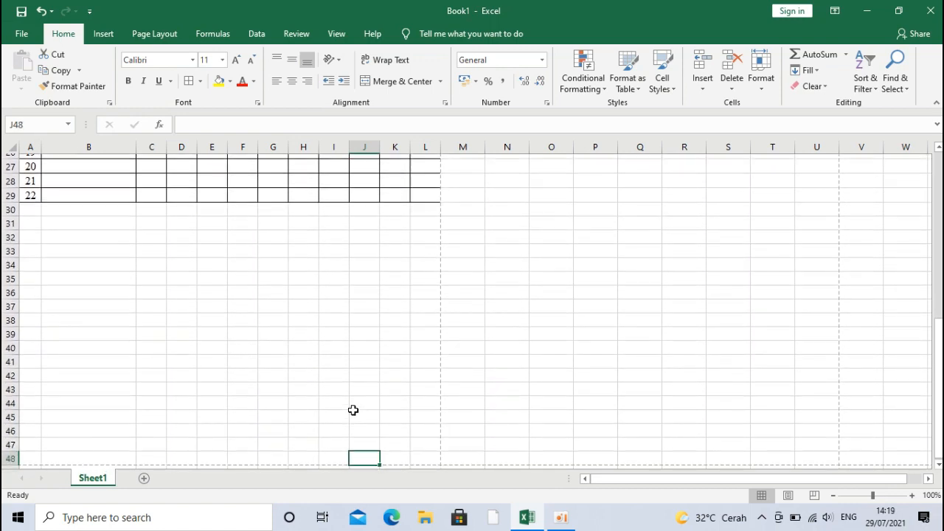
{"action": "key", "text": "Up"}
{"action": "key", "text": "Up"}
{"action": "key", "text": "Up"}
{"action": "key", "text": "Up"}
{"action": "key", "text": "Up"}
{"action": "key", "text": "Up"}
{"action": "key", "text": "Up"}
{"action": "key", "text": "Up"}
{"action": "key", "text": "Up"}
{"action": "key", "text": "Up"}
{"action": "key", "text": "Up"}
{"action": "key", "text": "Up"}
{"action": "key", "text": "Up"}
{"action": "key", "text": "Up"}
{"action": "key", "text": "Up"}
{"action": "key", "text": "Up"}
{"action": "key", "text": "Up"}
{"action": "key", "text": "Up"}
{"action": "key", "text": "Up"}
{"action": "key", "text": "Up"}
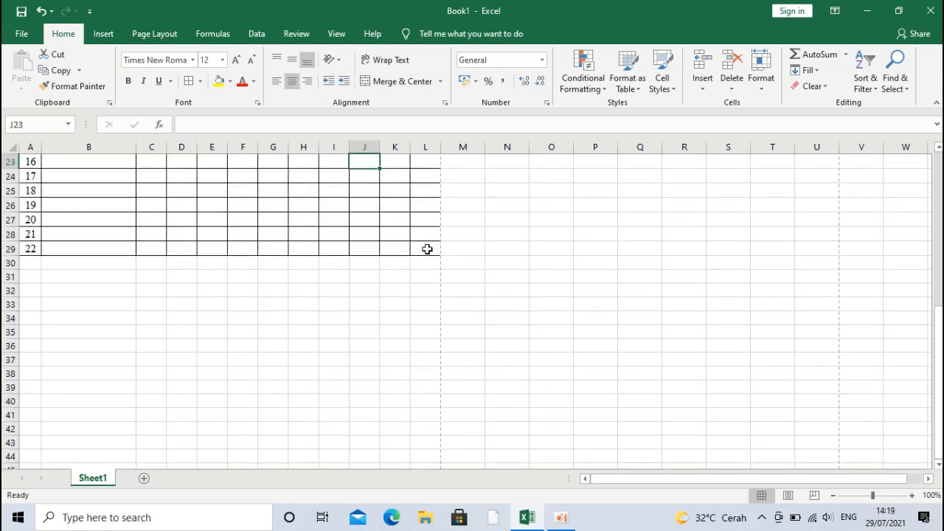
{"action": "left_click_drag", "start_coordinate": [428, 249], "coordinate": [13, 270]}
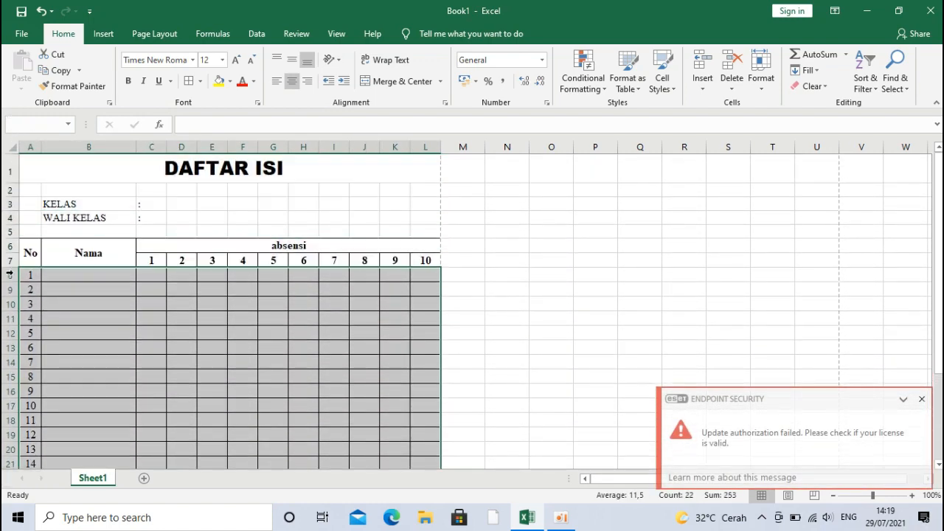
Step: Change the row height of rows 8–29 from 15,75 to 22
{"action": "left_click", "coordinate": [761, 78]}
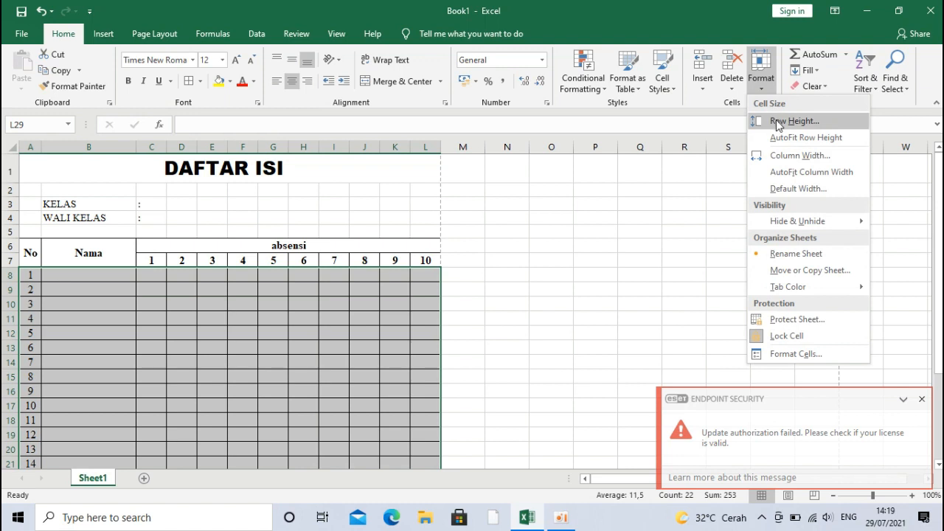
{"action": "left_click", "coordinate": [780, 121]}
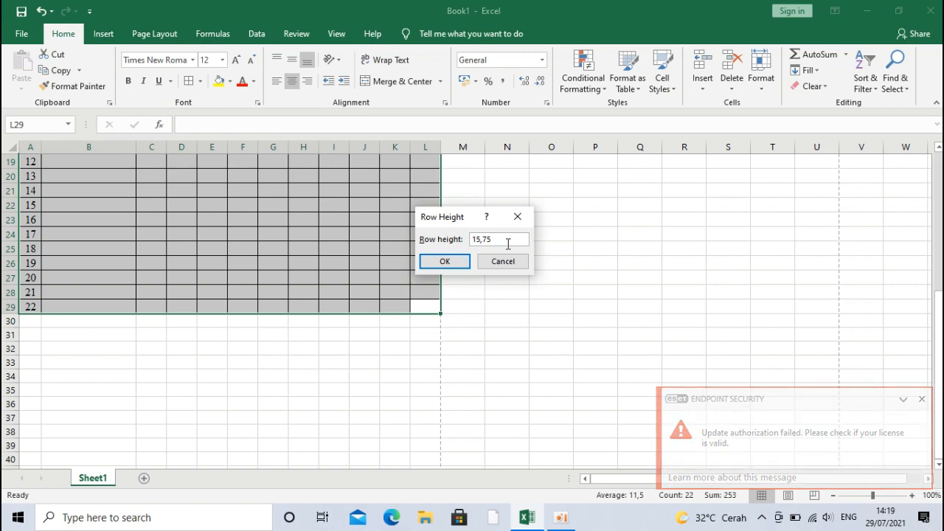
{"action": "key", "text": "BackSpace"}
{"action": "key", "text": "BackSpace"}
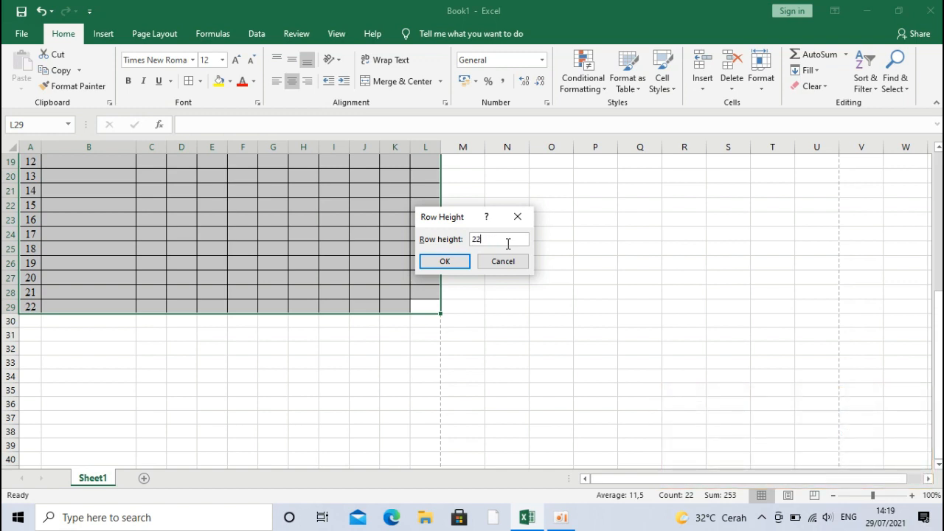
{"action": "key", "text": "Return"}
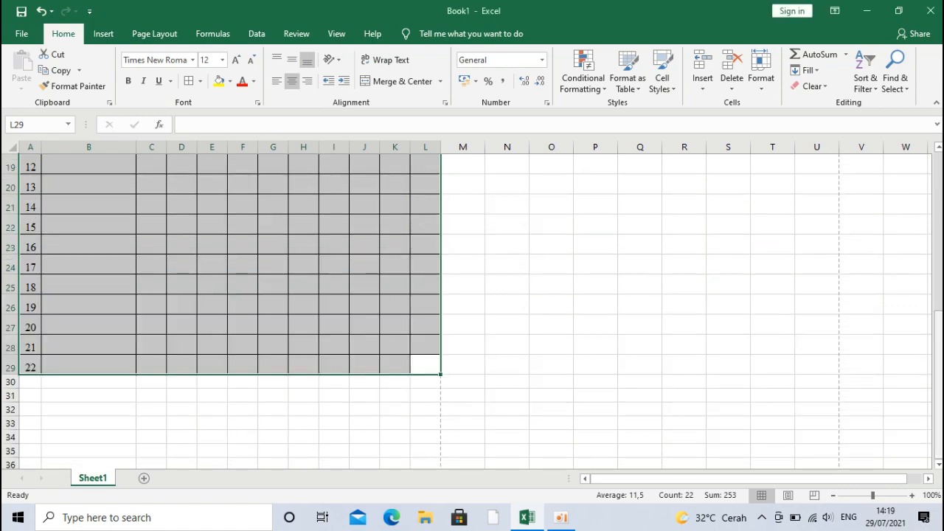
{"action": "left_click_drag", "start_coordinate": [939, 313], "coordinate": [939, 290]}
{"action": "left_click_drag", "start_coordinate": [933, 271], "coordinate": [938, 317]}
Step: Type the label 'Wali Kelas' into a cell below the table
{"action": "left_click", "coordinate": [390, 410]}
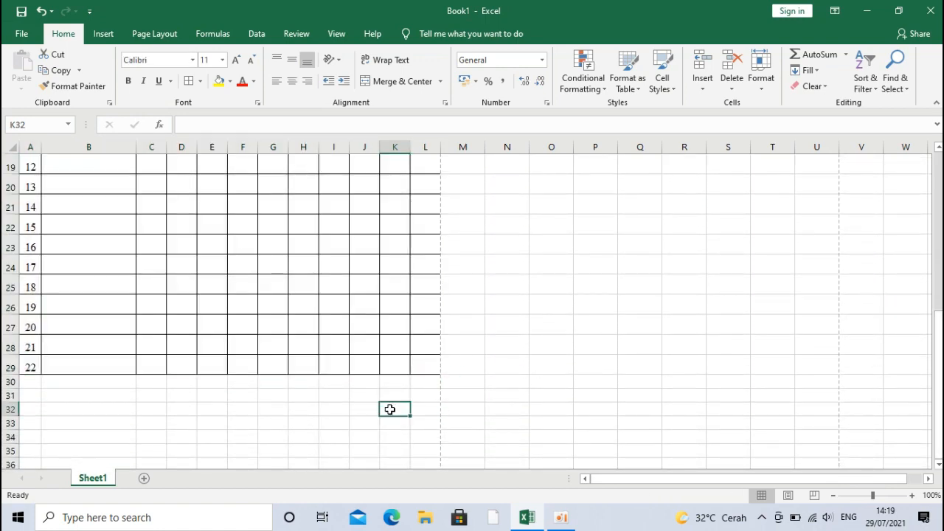
{"action": "key", "text": "Down"}
{"action": "key", "text": "Down"}
{"action": "key", "text": "Down"}
{"action": "key", "text": "Down"}
{"action": "key", "text": "Down"}
{"action": "key", "text": "Down"}
{"action": "key", "text": "Down"}
{"action": "key", "text": "Down"}
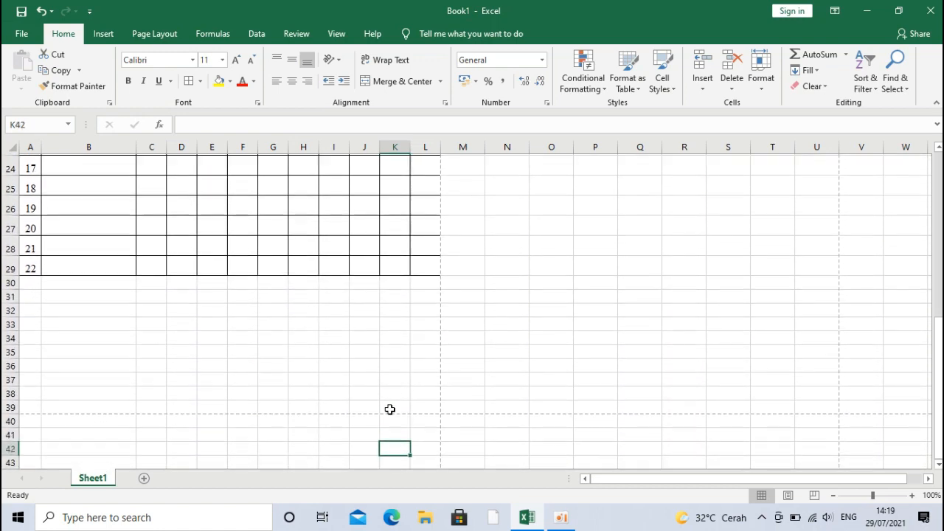
{"action": "key", "text": "Up"}
{"action": "key", "text": "Up"}
{"action": "key", "text": "Up"}
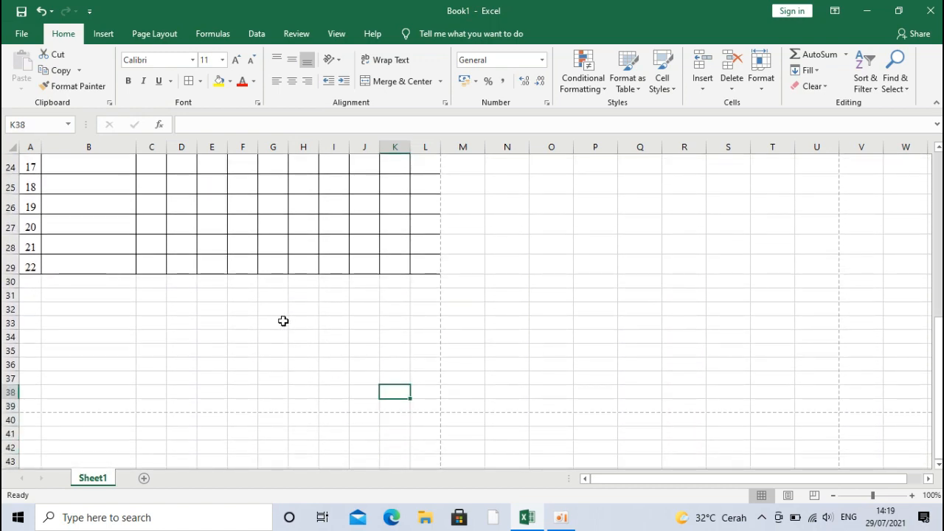
{"action": "left_click", "coordinate": [332, 324]}
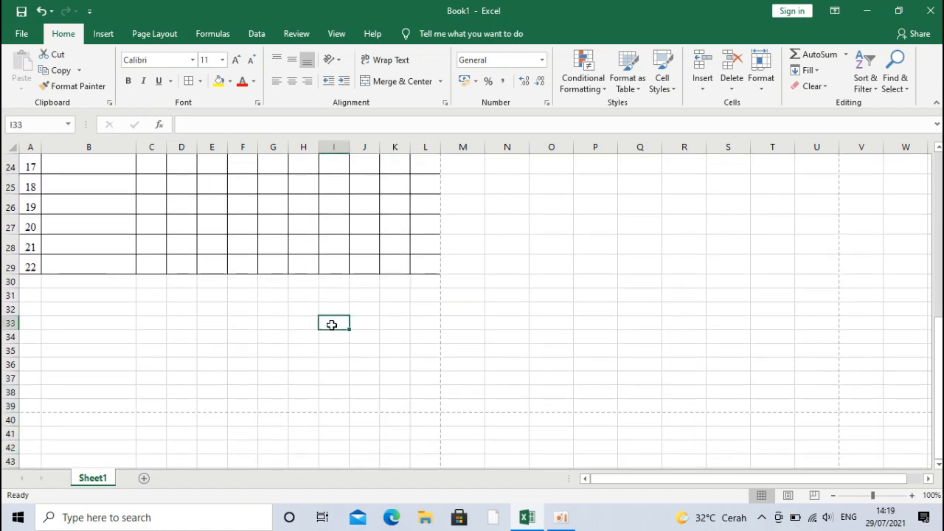
{"action": "type", "text": "Wa"}
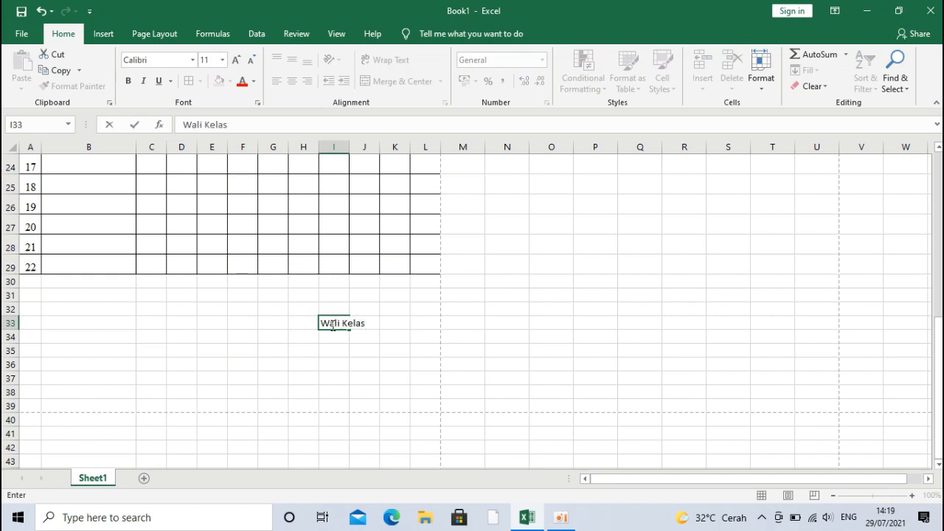
{"action": "type", "text": "li Kelas"}
{"action": "key", "text": "Return"}
{"action": "key", "text": "Return"}
{"action": "key", "text": "Return"}
{"action": "key", "text": "Left"}
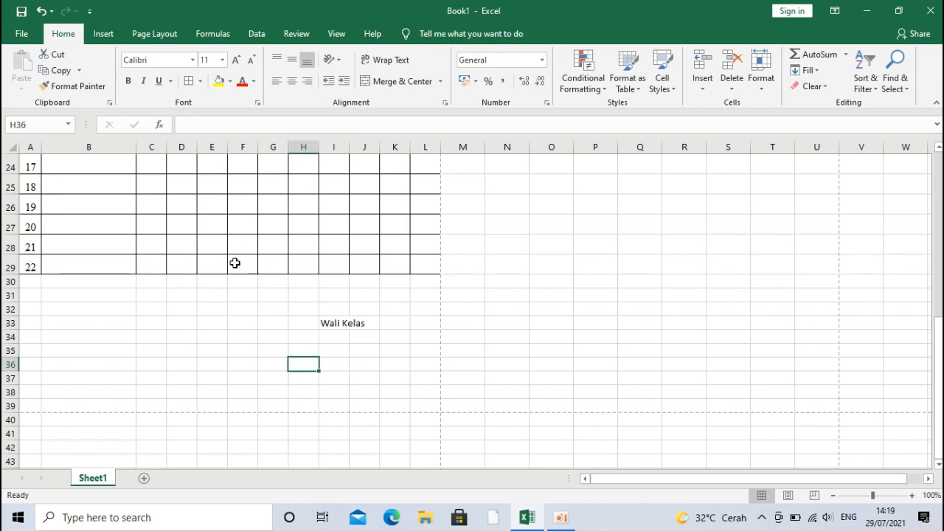
{"action": "left_click_drag", "start_coordinate": [156, 262], "coordinate": [428, 263]}
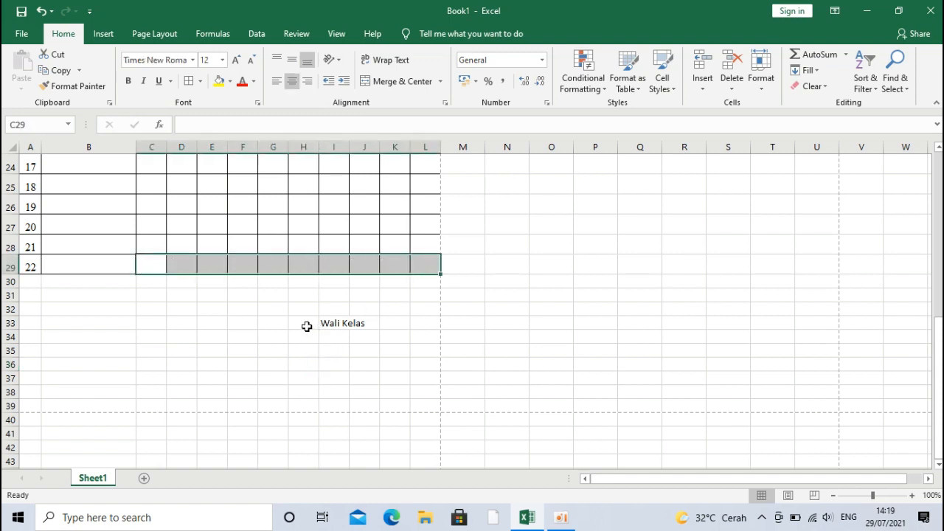
Step: Type the homeroom teacher's name four rows below, fixing a typo
{"action": "left_click", "coordinate": [310, 379]}
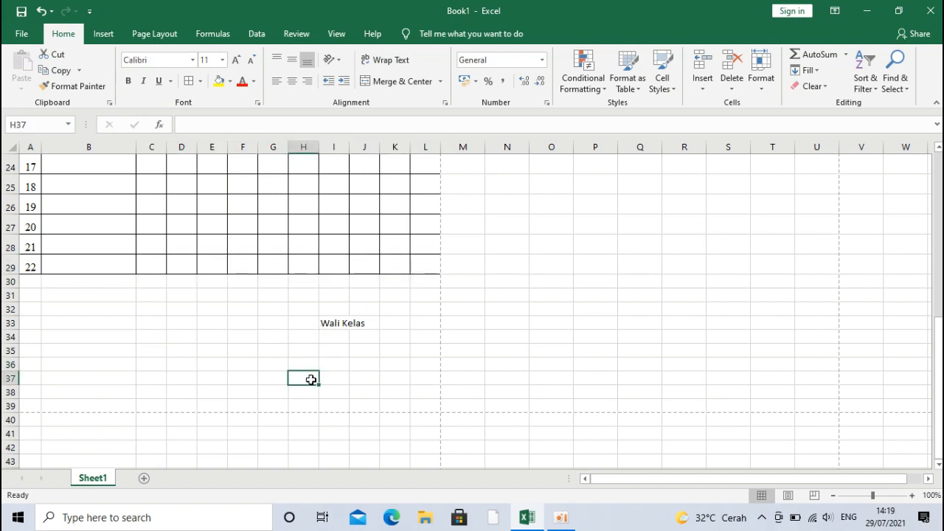
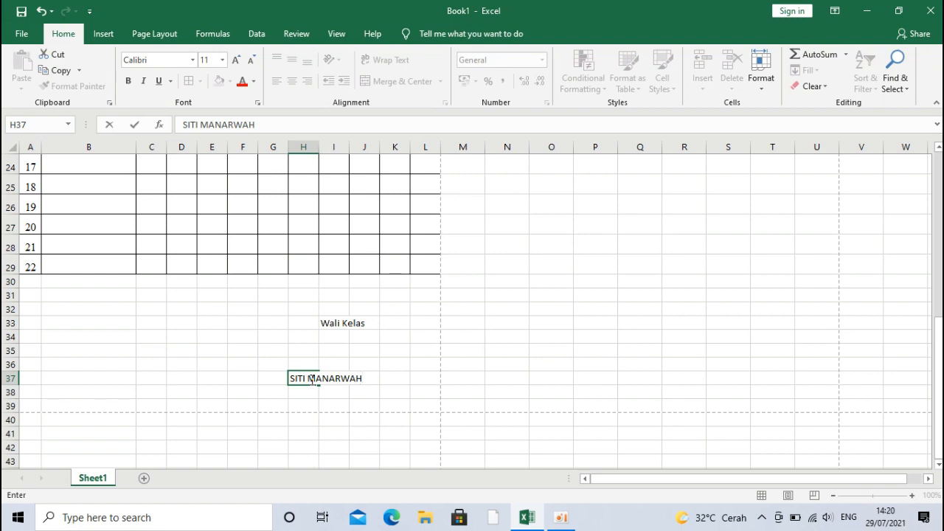
{"action": "left_click", "coordinate": [327, 323]}
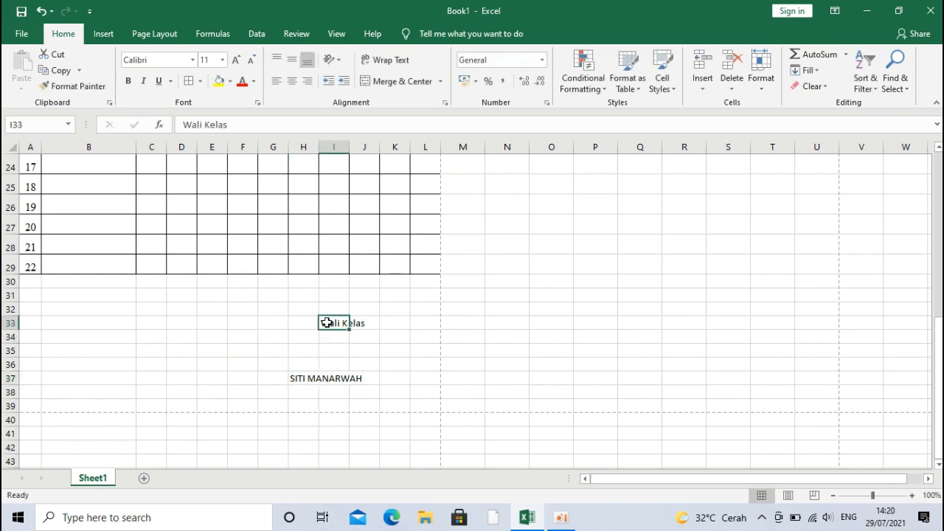
Step: Move the label and name into H33 and H37, then select H33:J33
{"action": "left_click_drag", "start_coordinate": [328, 333], "coordinate": [99, 324]}
{"action": "left_click", "coordinate": [312, 380]}
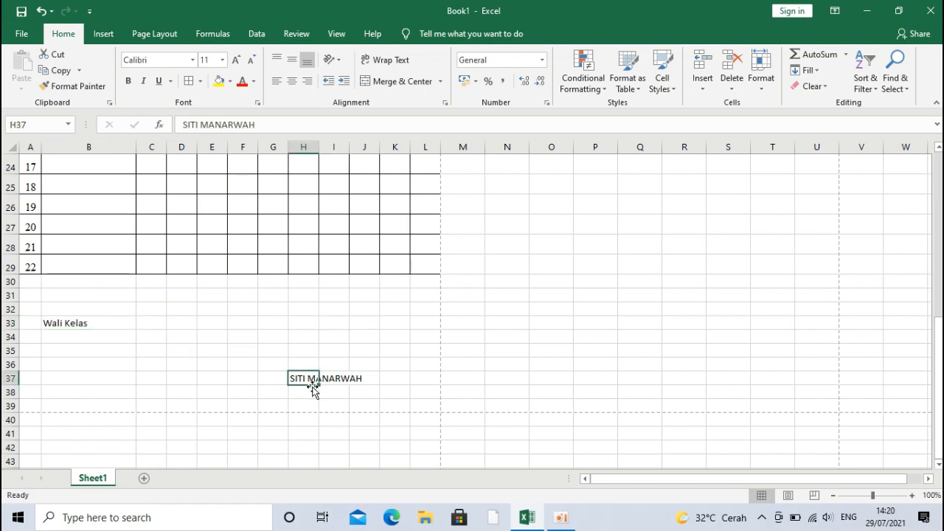
{"action": "left_click_drag", "start_coordinate": [312, 384], "coordinate": [64, 380]}
{"action": "left_click_drag", "start_coordinate": [70, 323], "coordinate": [314, 373]}
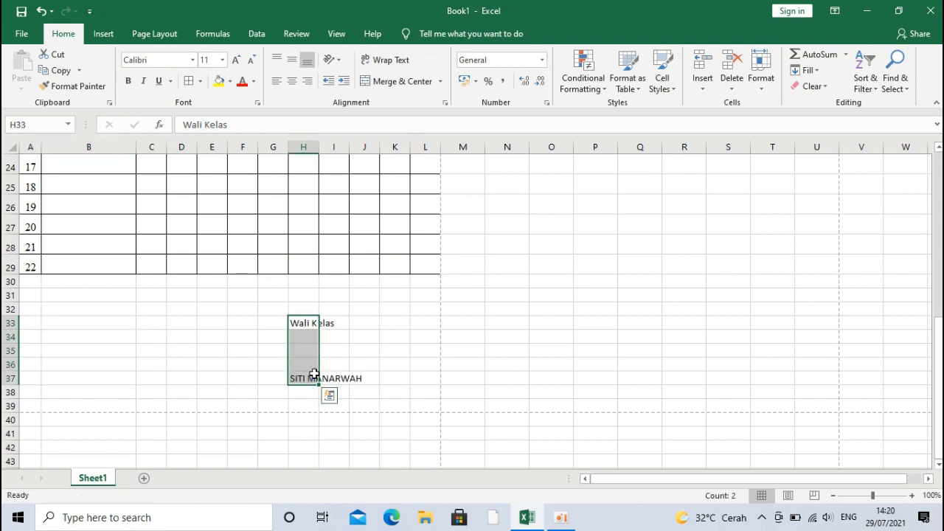
{"action": "left_click", "coordinate": [333, 349]}
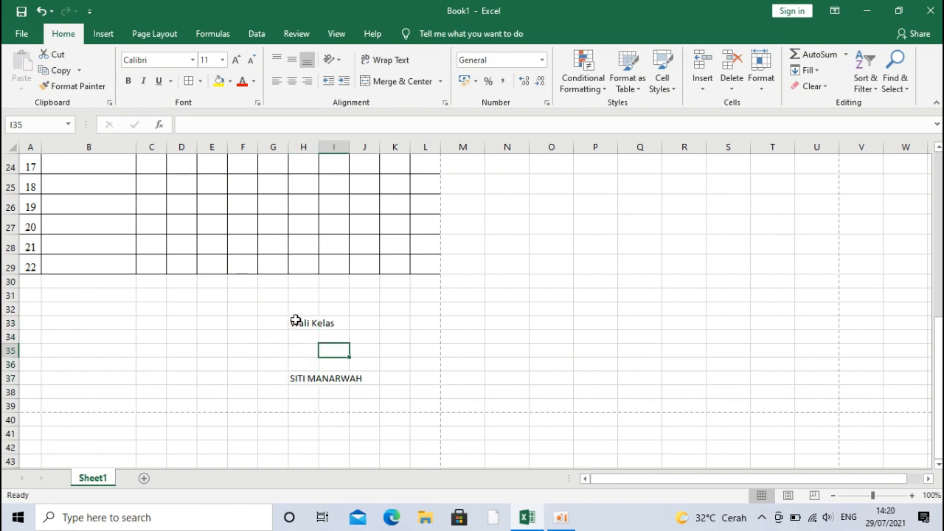
{"action": "left_click_drag", "start_coordinate": [295, 320], "coordinate": [358, 322]}
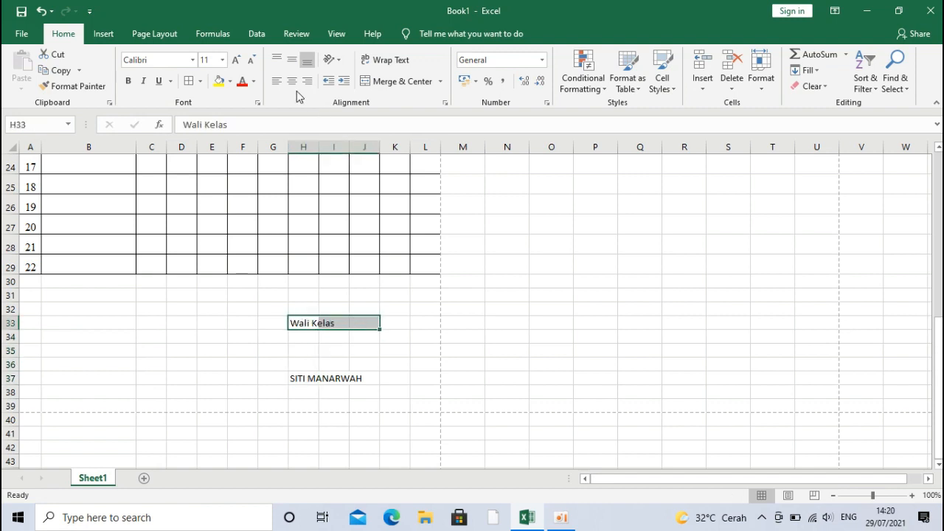
Step: Merge & Center 'Wali Kelas' across H33:J33 and the teacher's name across H37:J37
{"action": "left_click", "coordinate": [387, 83]}
{"action": "left_click_drag", "start_coordinate": [299, 379], "coordinate": [364, 377]}
{"action": "left_click", "coordinate": [389, 82]}
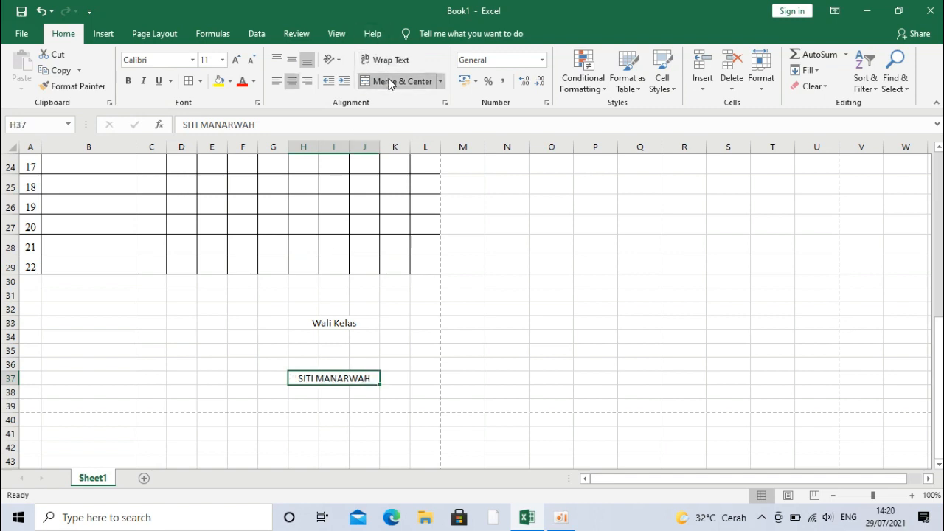
{"action": "left_click", "coordinate": [322, 350]}
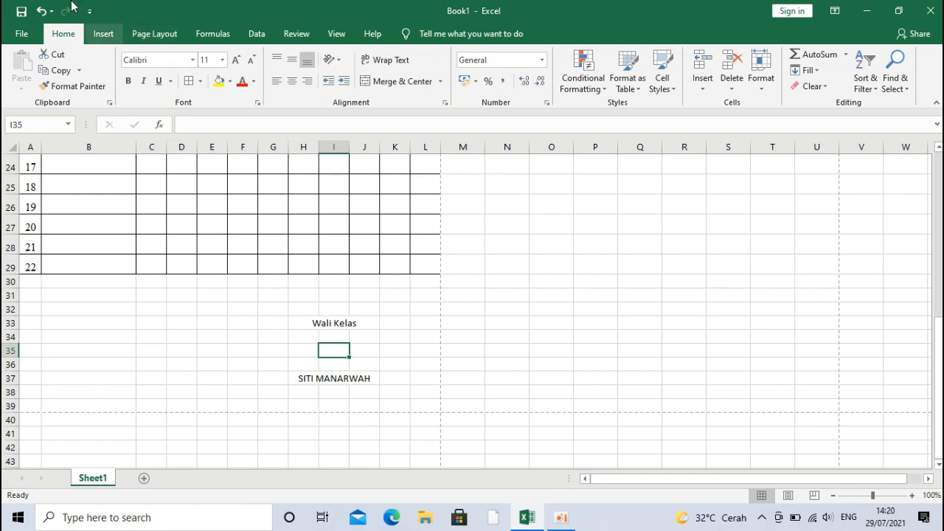
{"action": "left_click", "coordinate": [103, 34]}
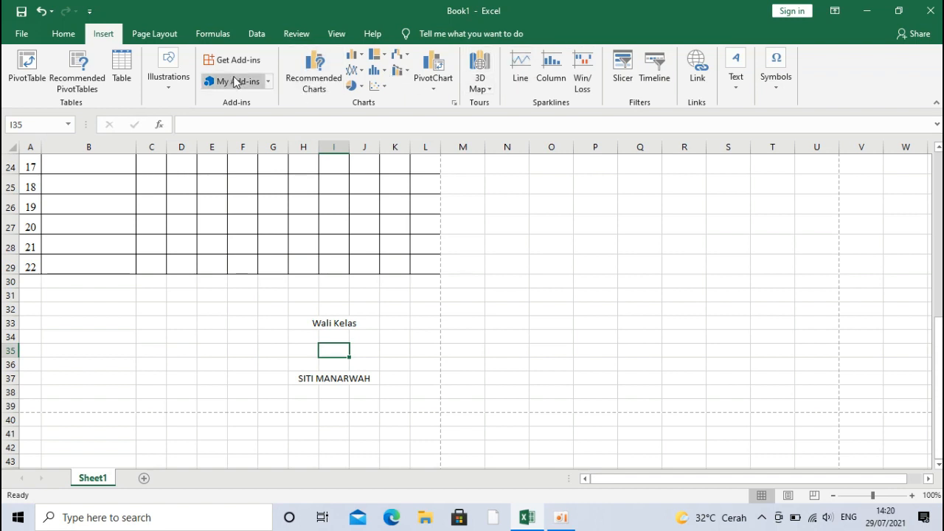
Step: Draw a rectangle shape below the attendance table
{"action": "left_click", "coordinate": [189, 84]}
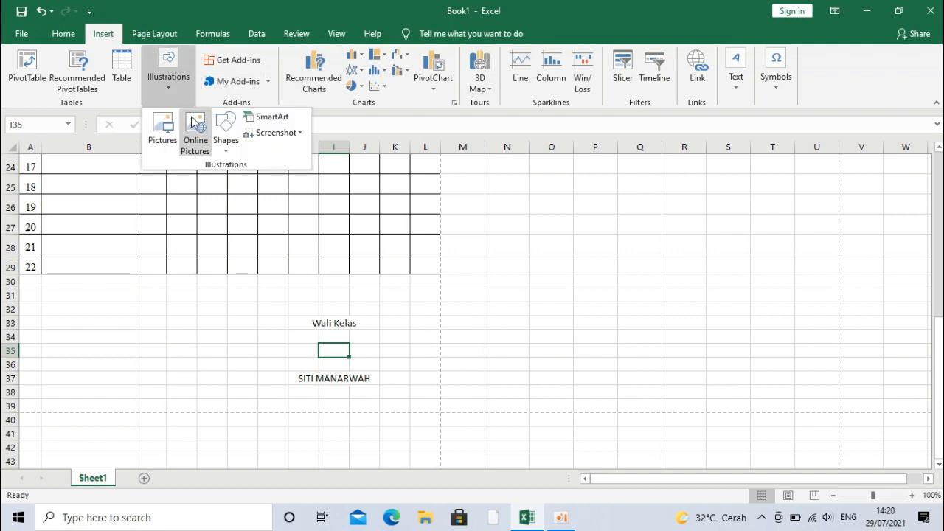
{"action": "left_click", "coordinate": [224, 134]}
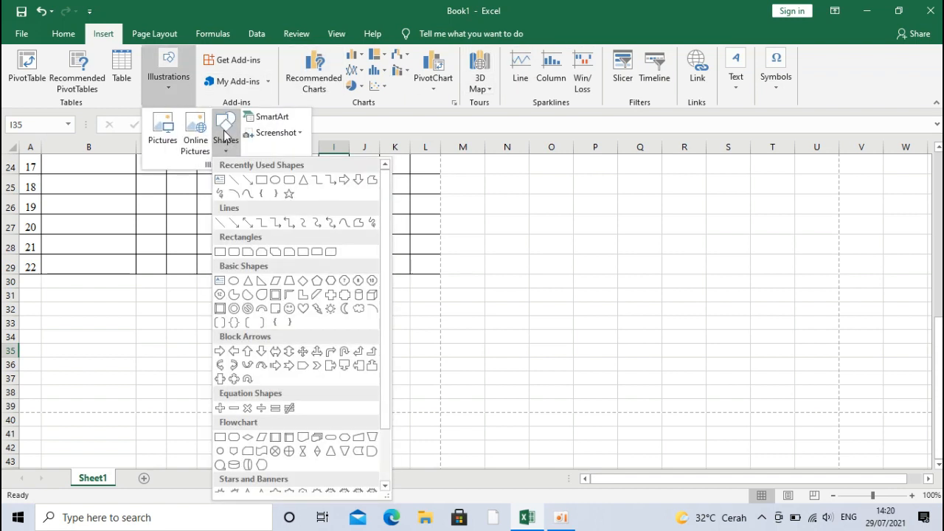
{"action": "left_click", "coordinate": [274, 180]}
{"action": "mouse_move", "coordinate": [280, 298]}
{"action": "left_mouse_down"}
{"action": "mouse_move", "coordinate": [337, 364]}
{"action": "mouse_move", "coordinate": [409, 394]}
{"action": "left_mouse_up"}
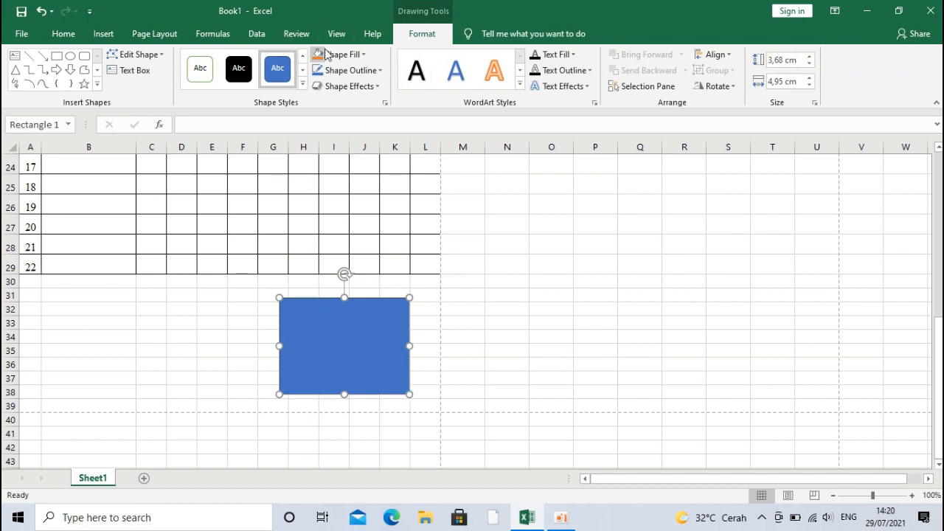
Step: Style the rectangle white with a black outline and start editing its text
{"action": "left_click", "coordinate": [302, 55]}
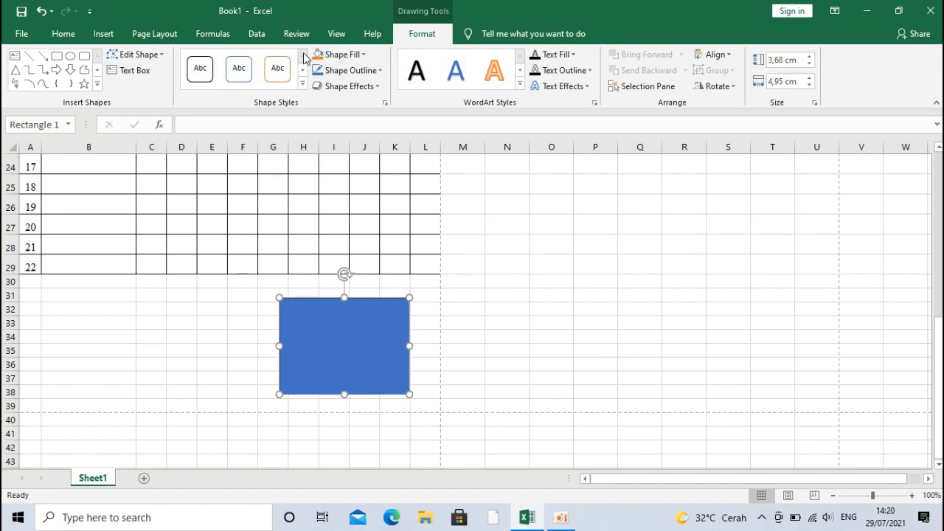
{"action": "left_click", "coordinate": [214, 70]}
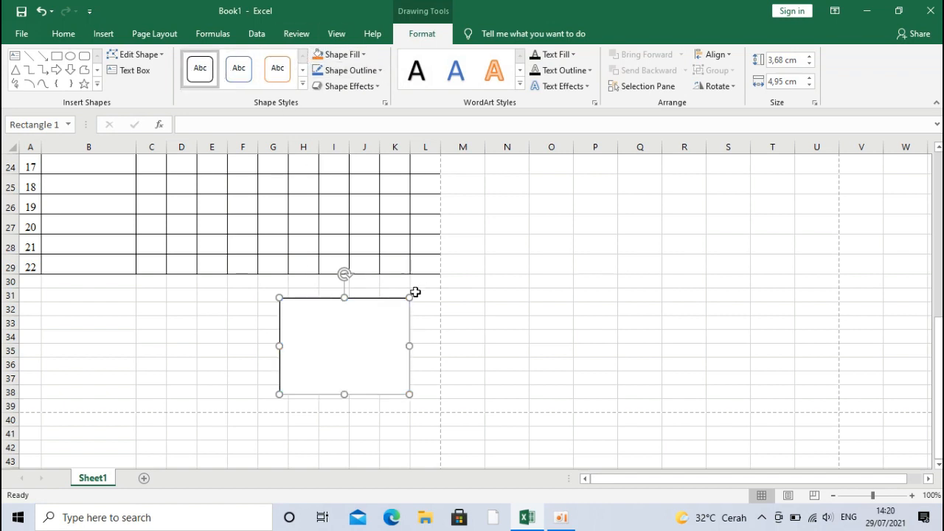
{"action": "right_click", "coordinate": [323, 340]}
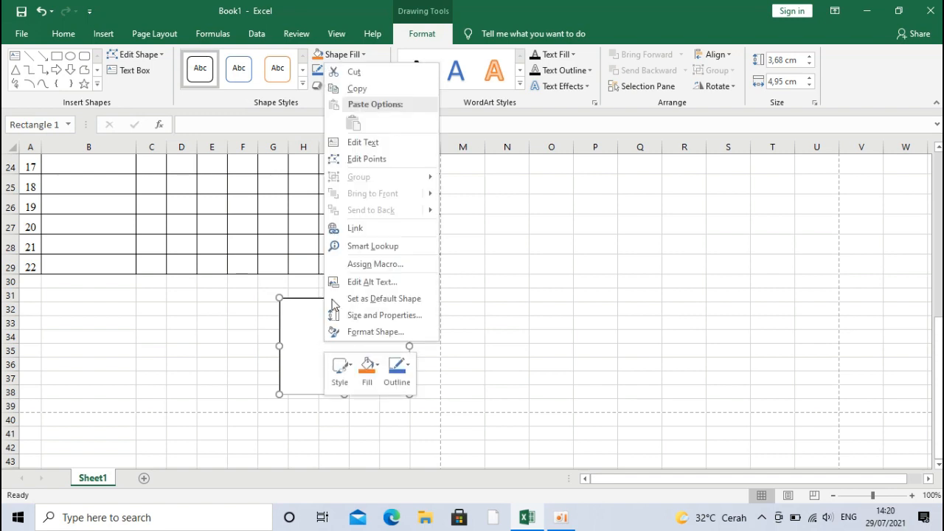
{"action": "left_click", "coordinate": [361, 142]}
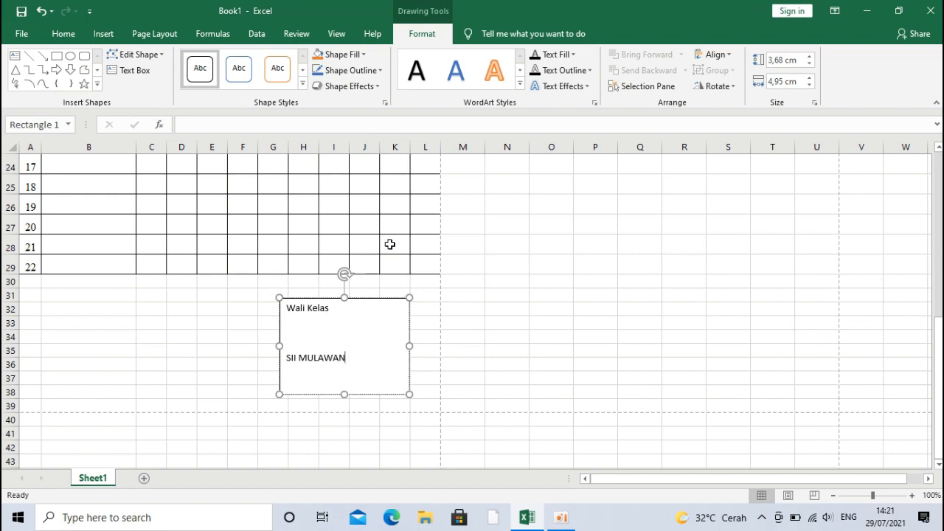
Step: Centre the Wali Kelas and name lines inside the rectangle
{"action": "key", "text": "ctrl+a"}
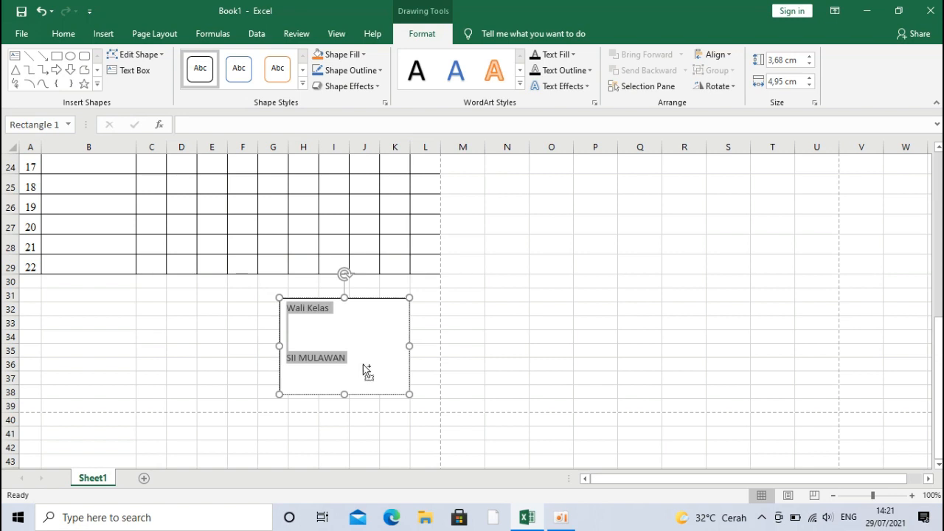
{"action": "key", "text": "ctrl+e"}
{"action": "left_click", "coordinate": [92, 37]}
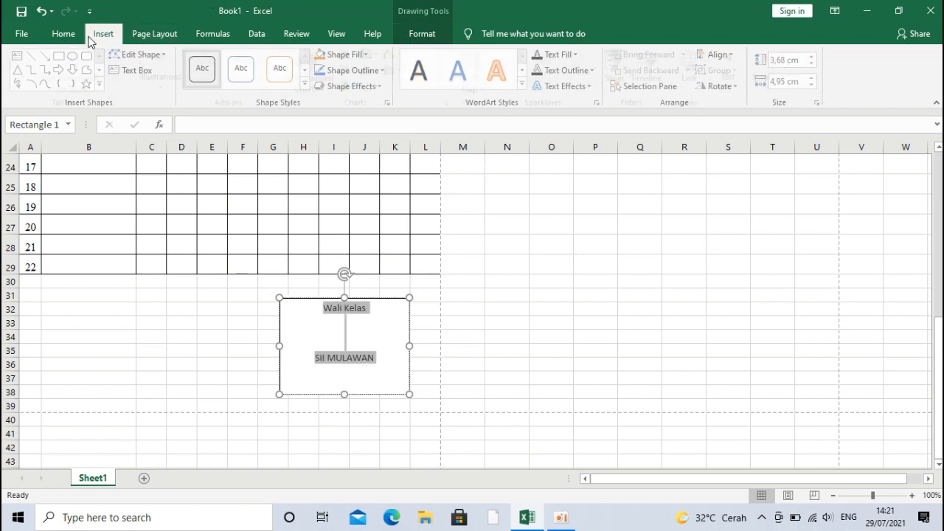
{"action": "left_click", "coordinate": [72, 36]}
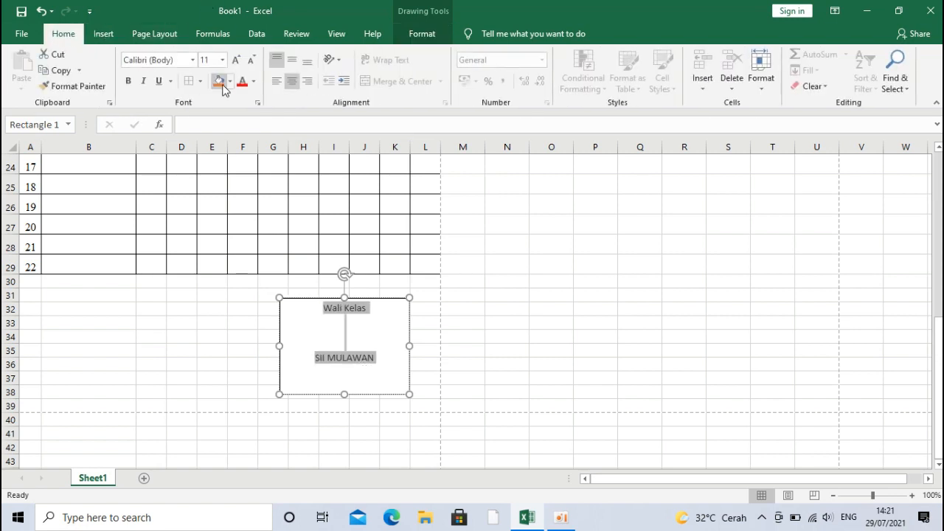
{"action": "left_click", "coordinate": [277, 83]}
{"action": "left_click", "coordinate": [292, 83]}
{"action": "left_click", "coordinate": [396, 300]}
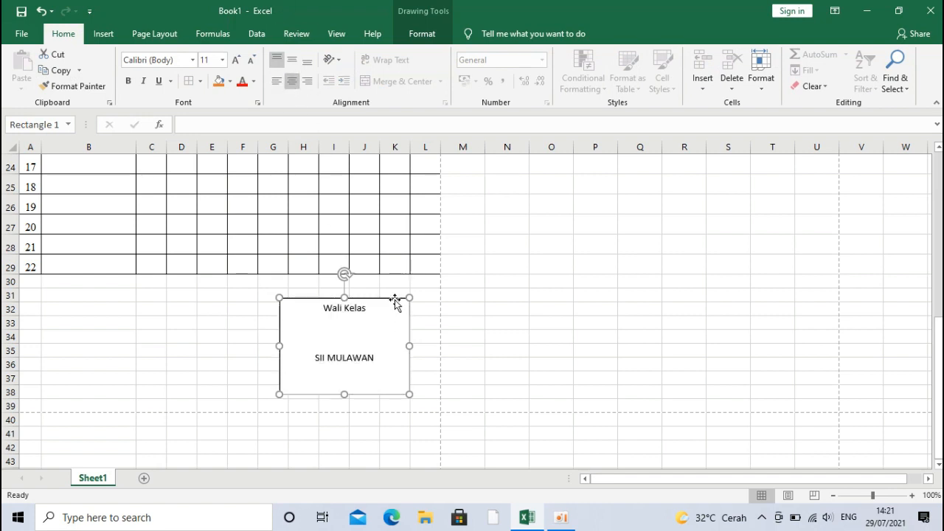
Step: Set the rectangle's Shape Outline to No Outline
{"action": "left_click", "coordinate": [429, 34]}
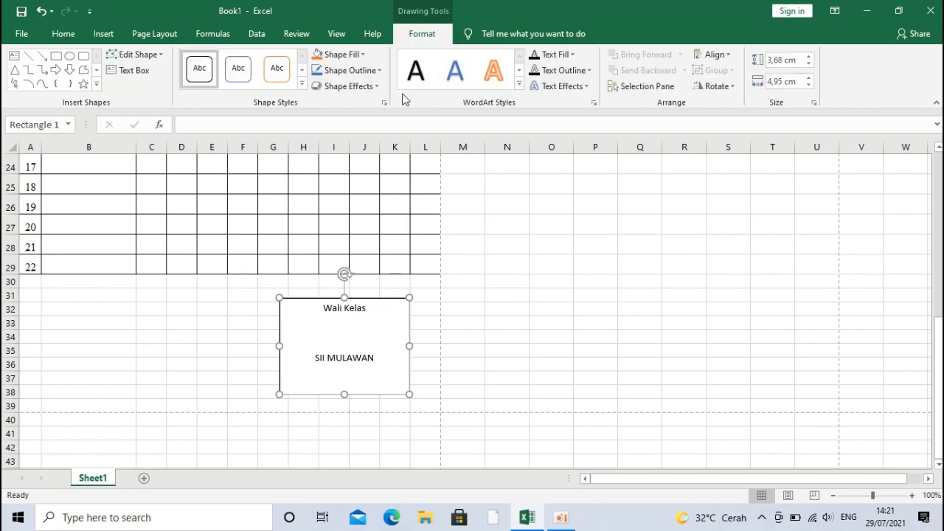
{"action": "left_click", "coordinate": [363, 74]}
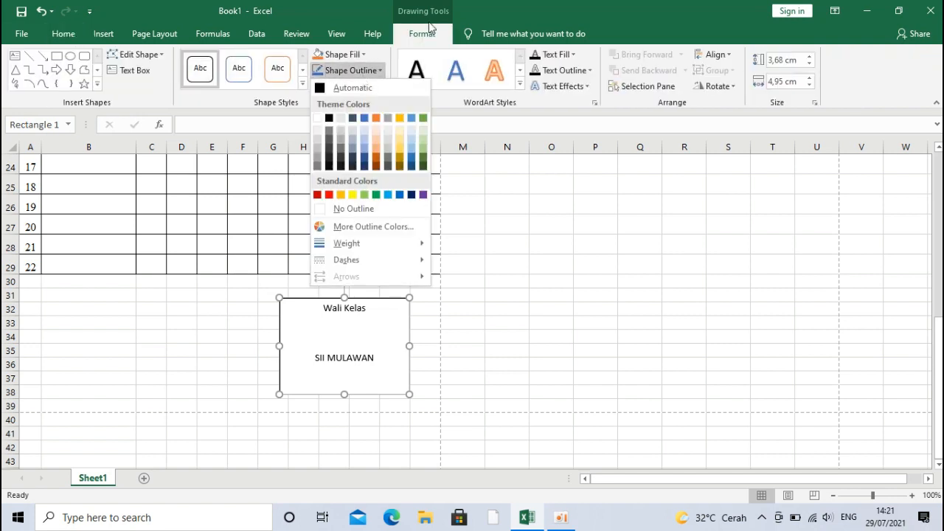
{"action": "left_click", "coordinate": [367, 210]}
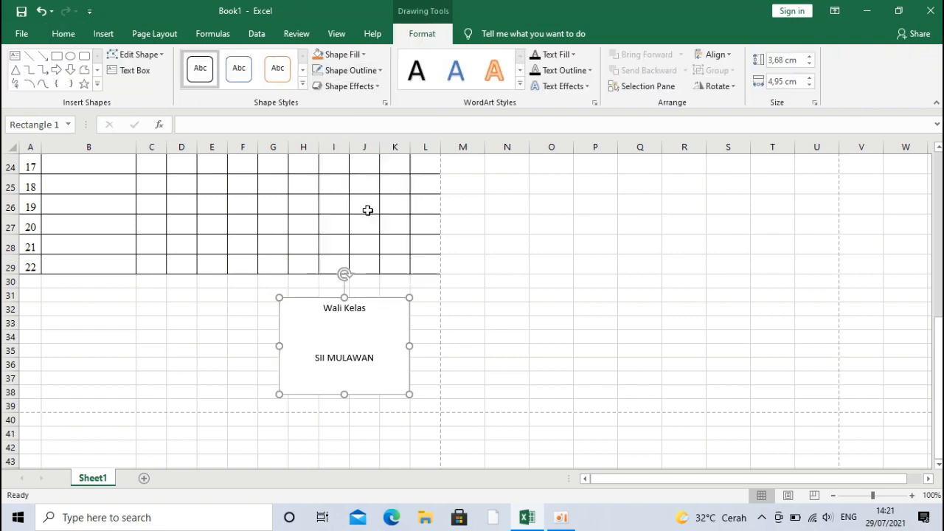
{"action": "left_click", "coordinate": [420, 347]}
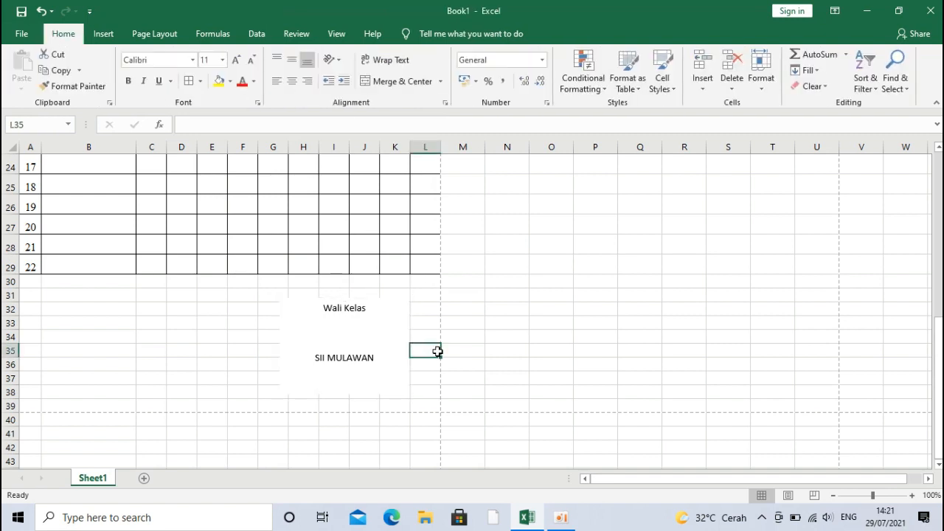
Step: Clear the old text in H33:J37 and move the signature box back under the table
{"action": "left_click_drag", "start_coordinate": [376, 307], "coordinate": [209, 315]}
{"action": "left_click_drag", "start_coordinate": [324, 322], "coordinate": [333, 381]}
{"action": "key", "text": "Delete"}
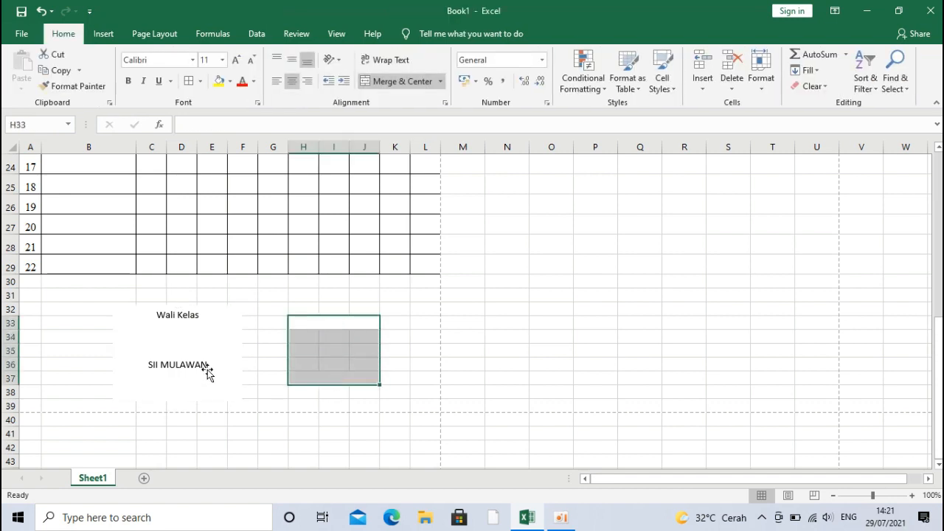
{"action": "left_click_drag", "start_coordinate": [206, 371], "coordinate": [373, 337]}
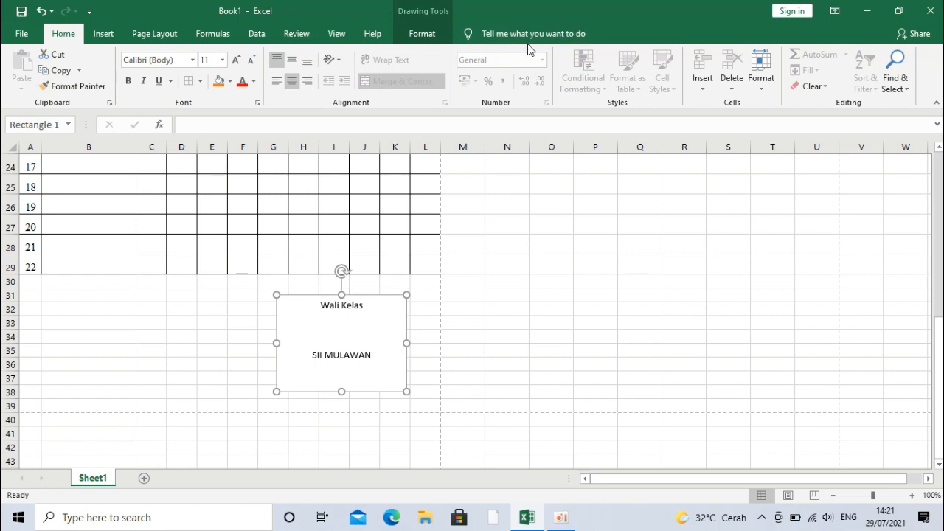
Step: Set the signature box's Shape Fill to No Fill
{"action": "left_click", "coordinate": [435, 31]}
{"action": "left_click", "coordinate": [337, 59]}
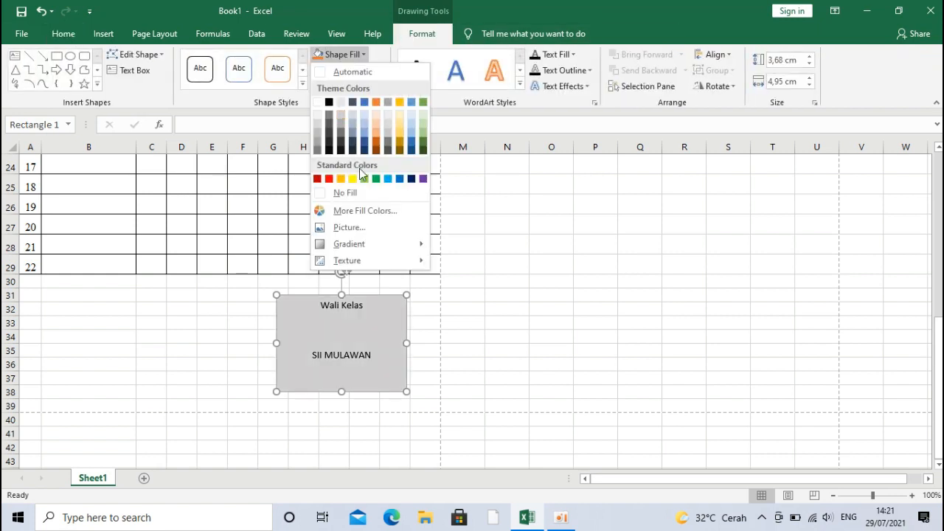
{"action": "left_click", "coordinate": [361, 193]}
{"action": "left_click", "coordinate": [426, 334]}
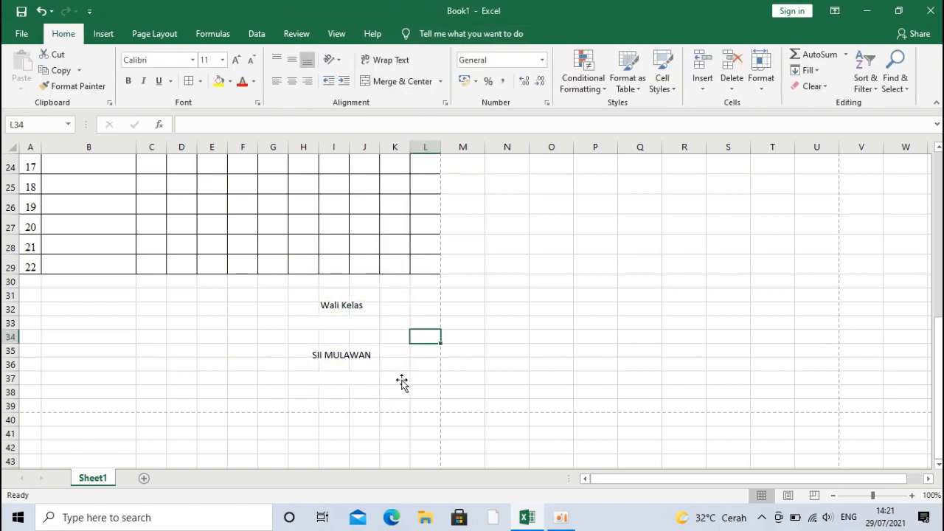
Step: Check the single A4 page in print preview, then return to the worksheet
{"action": "key", "text": "ctrl+p"}
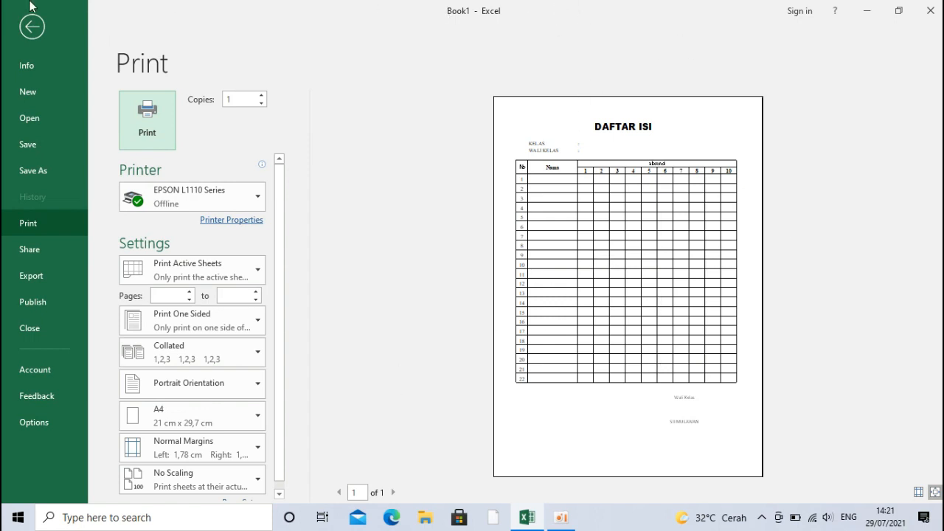
{"action": "left_click", "coordinate": [32, 26]}
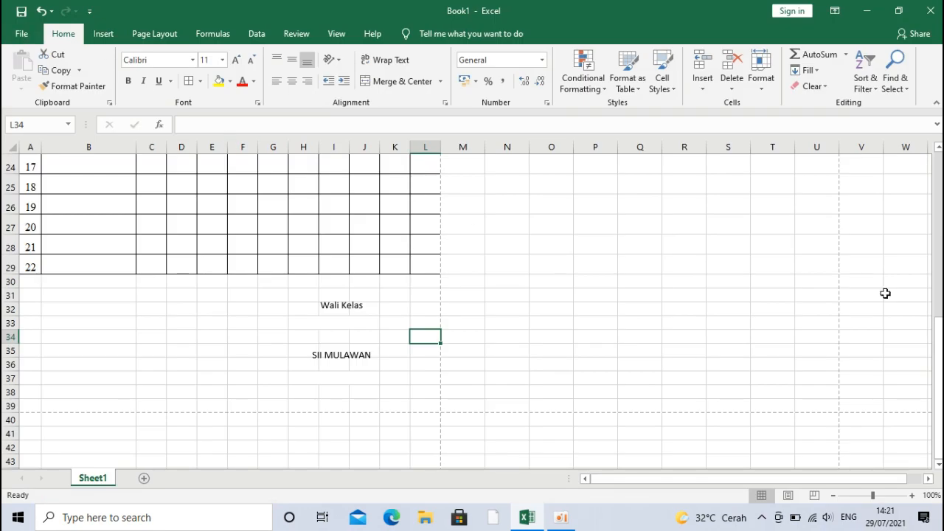
{"action": "left_click_drag", "start_coordinate": [938, 419], "coordinate": [884, 238]}
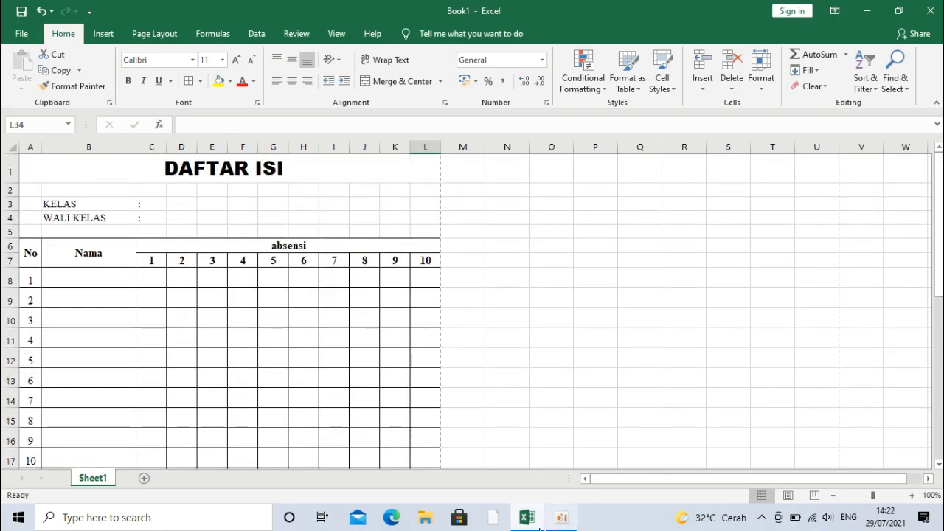
{"action": "left_click", "coordinate": [567, 523]}
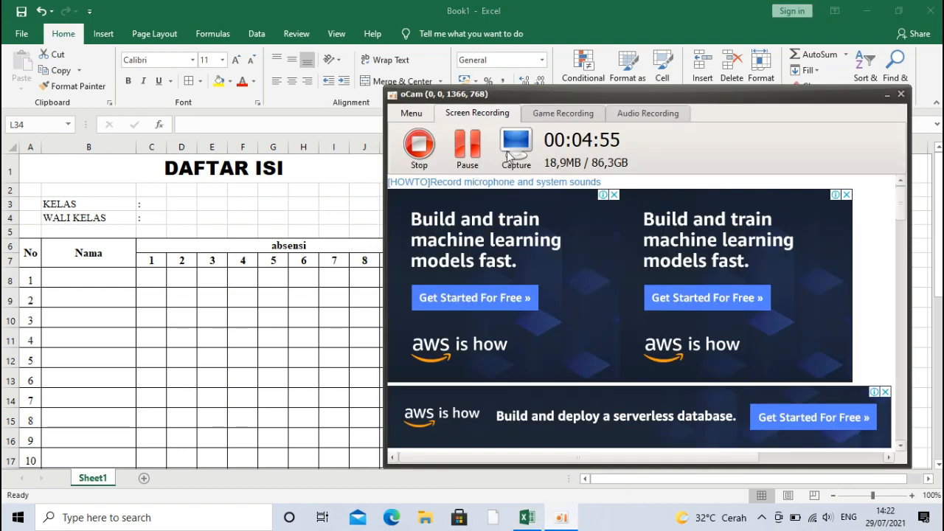
{"action": "left_click", "coordinate": [419, 145]}
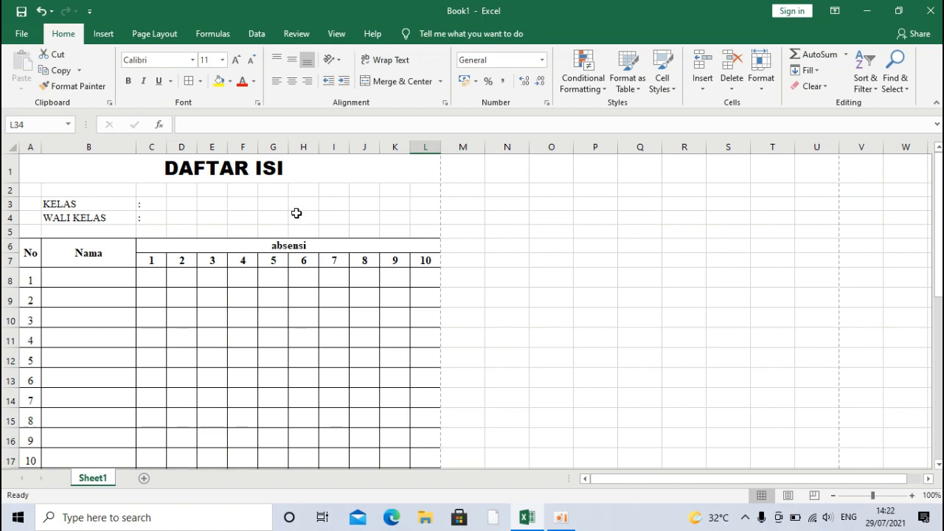
{"action": "left_click_drag", "start_coordinate": [251, 266], "coordinate": [418, 401]}
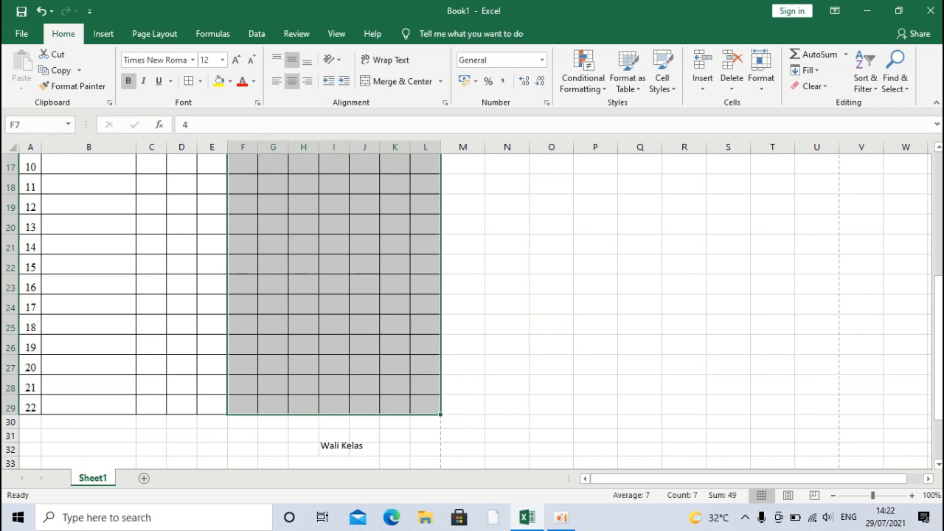
{"action": "scroll", "coordinate": [891, 253], "scroll_direction": "up", "scroll_amount": 5}
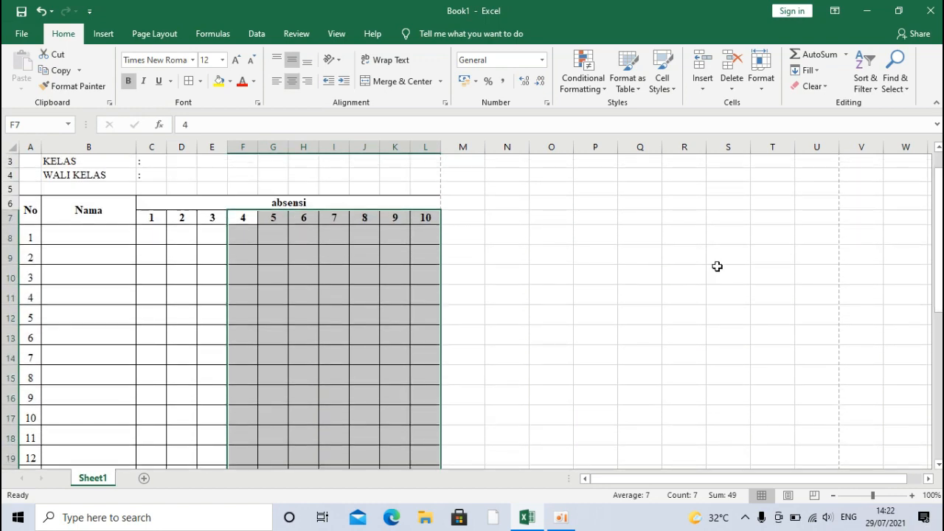
{"action": "left_click_drag", "start_coordinate": [170, 258], "coordinate": [467, 331]}
{"action": "left_click_drag", "start_coordinate": [167, 293], "coordinate": [260, 292]}
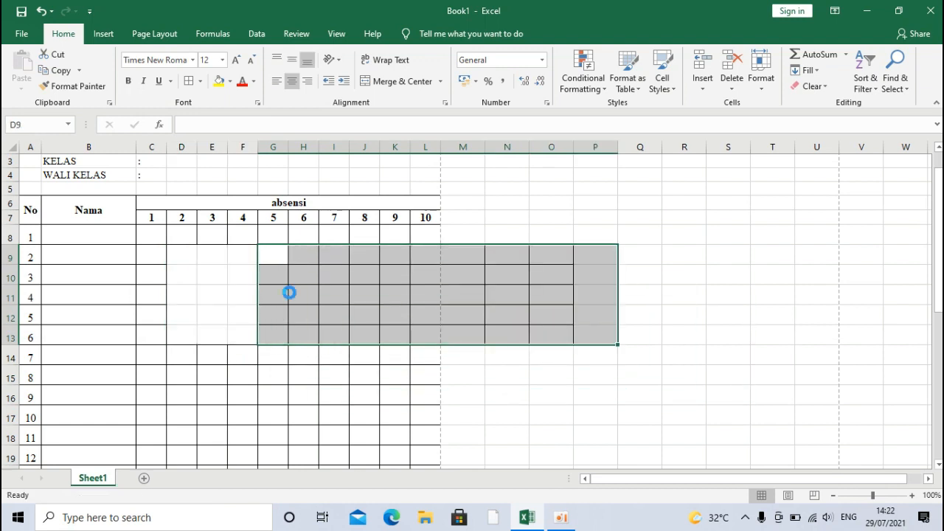
{"action": "key", "text": "ctrl+z"}
{"action": "left_click", "coordinate": [562, 519]}
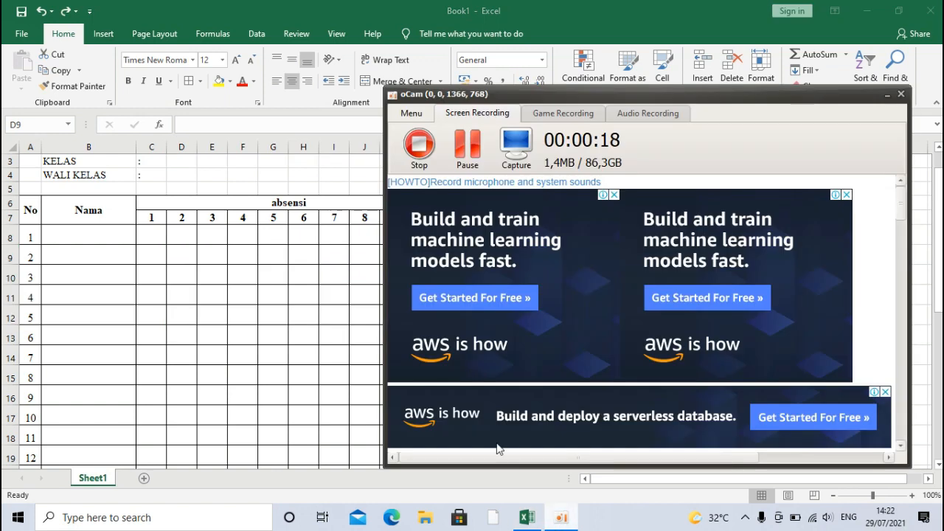
{"action": "left_click", "coordinate": [417, 140]}
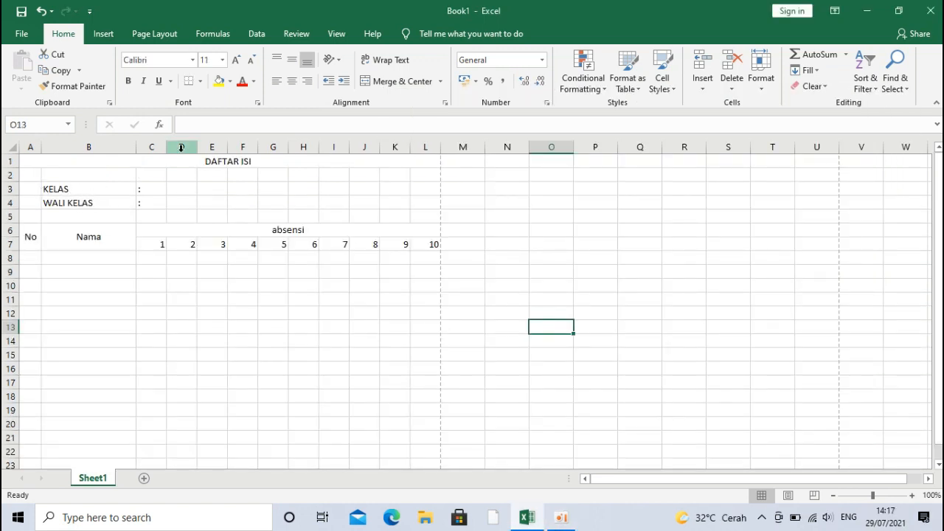
Step: Enter 1 in A8 and 2 in A9
{"action": "left_click", "coordinate": [32, 260]}
{"action": "type", "text": "1"}
{"action": "key", "text": "Return"}
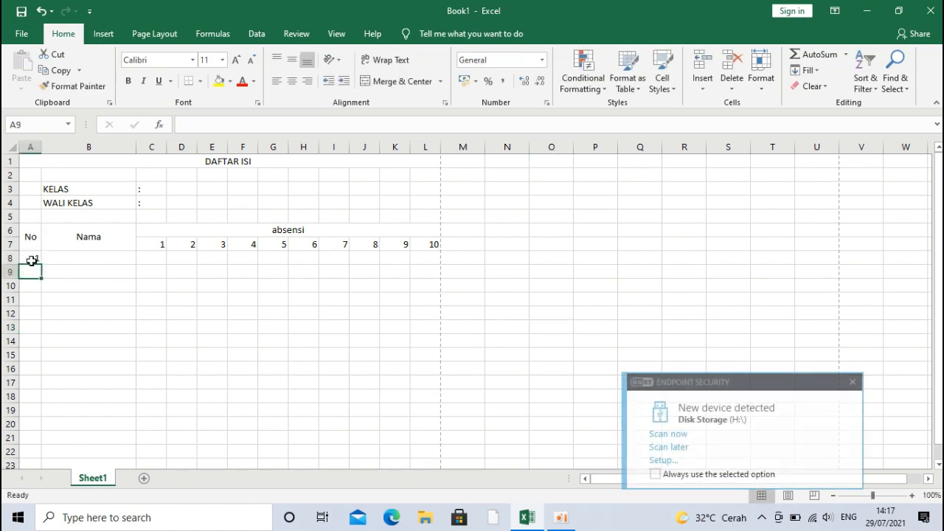
{"action": "type", "text": "2"}
{"action": "key", "text": "Return"}
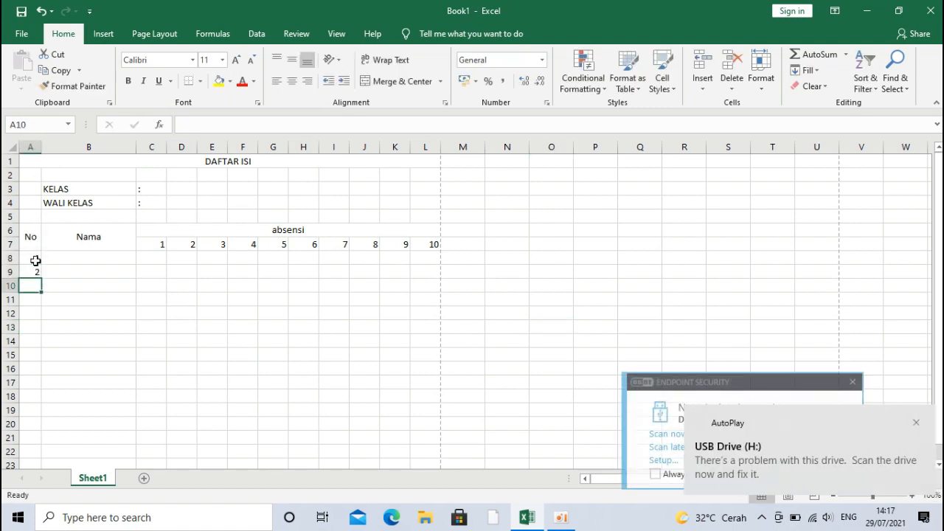
Step: Dismiss the USB and antivirus pop-ups, then fill-drag A8:A9 down to 22 in row 29
{"action": "left_click", "coordinate": [916, 422]}
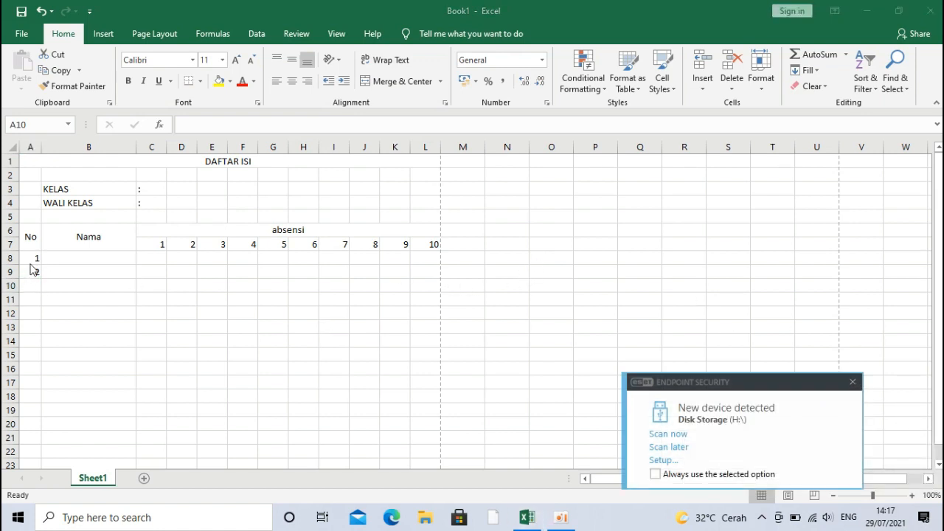
{"action": "left_click", "coordinate": [853, 382]}
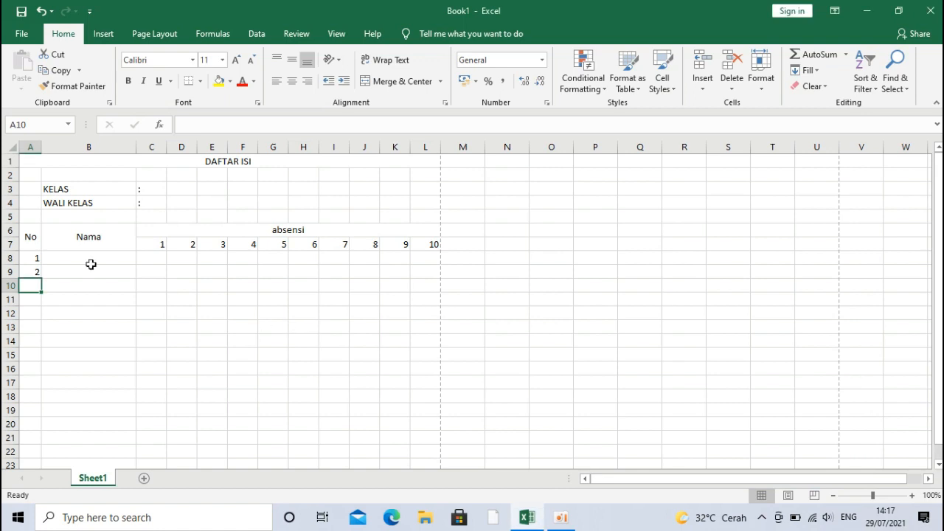
{"action": "left_click", "coordinate": [26, 263]}
{"action": "left_click_drag", "start_coordinate": [26, 263], "coordinate": [27, 270]}
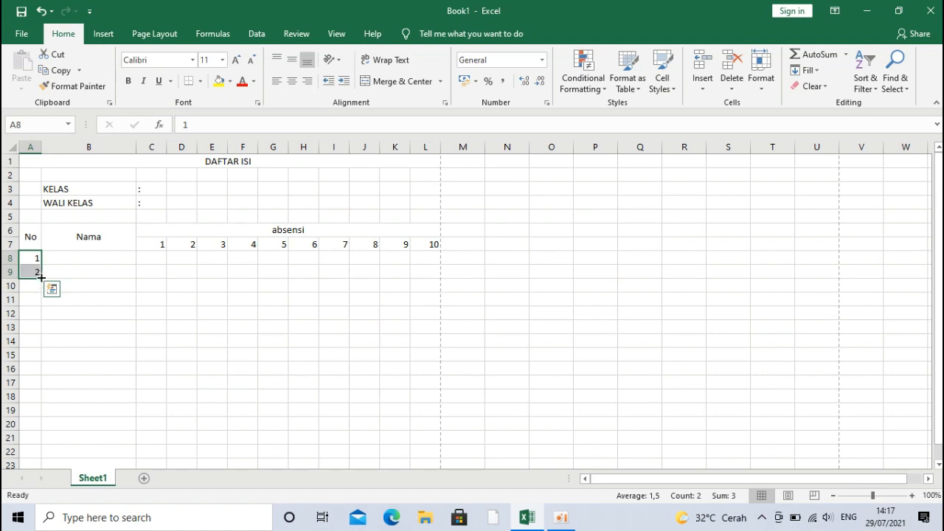
{"action": "left_click_drag", "start_coordinate": [41, 278], "coordinate": [52, 457]}
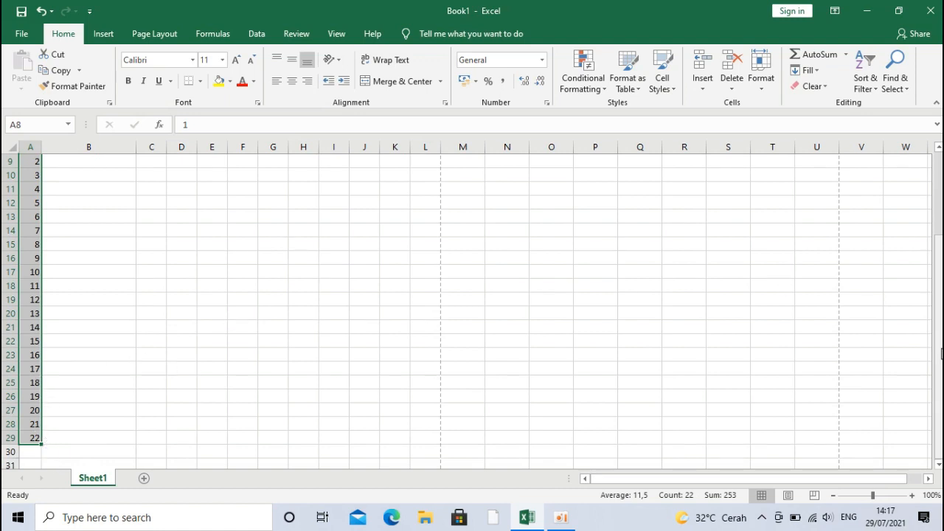
{"action": "left_click_drag", "start_coordinate": [938, 413], "coordinate": [938, 340]}
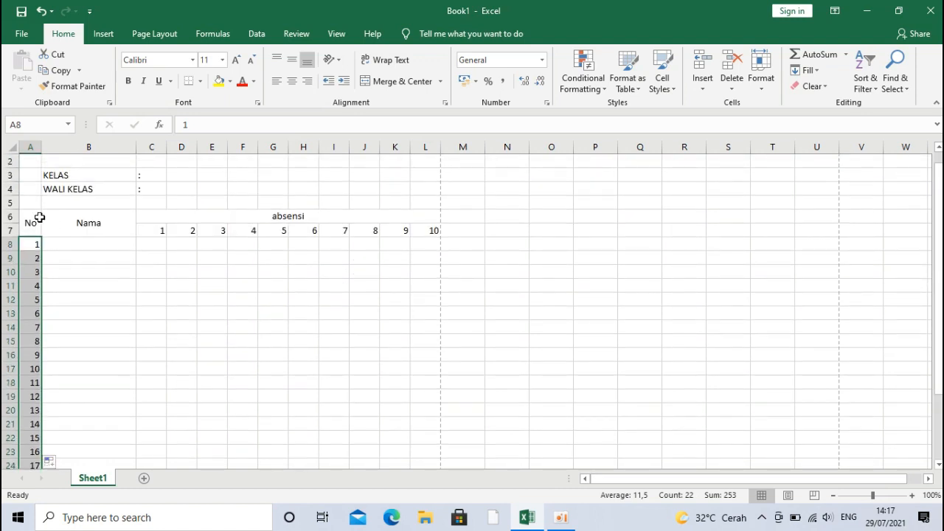
Step: Give A6:L29 All Borders and centre-align its contents
{"action": "left_click_drag", "start_coordinate": [31, 160], "coordinate": [208, 158]}
{"action": "left_click", "coordinate": [64, 235]}
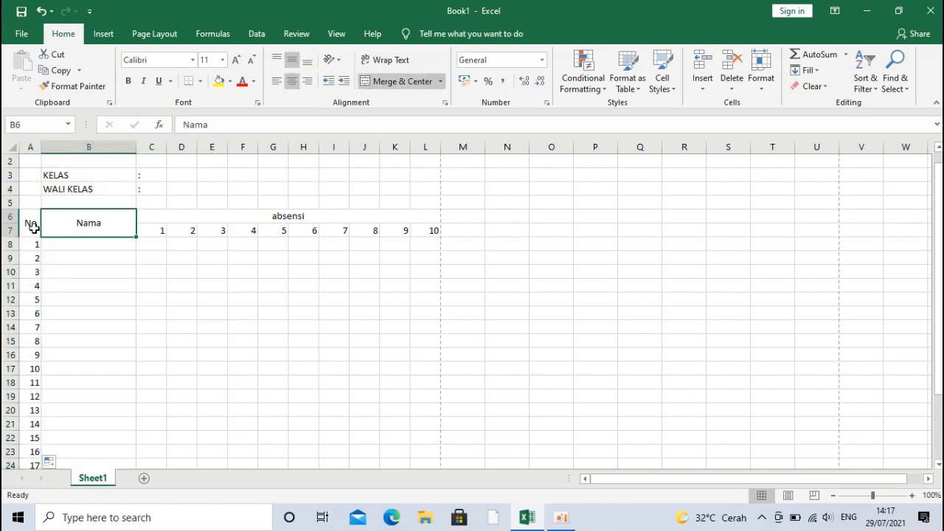
{"action": "left_click_drag", "start_coordinate": [26, 217], "coordinate": [380, 360]}
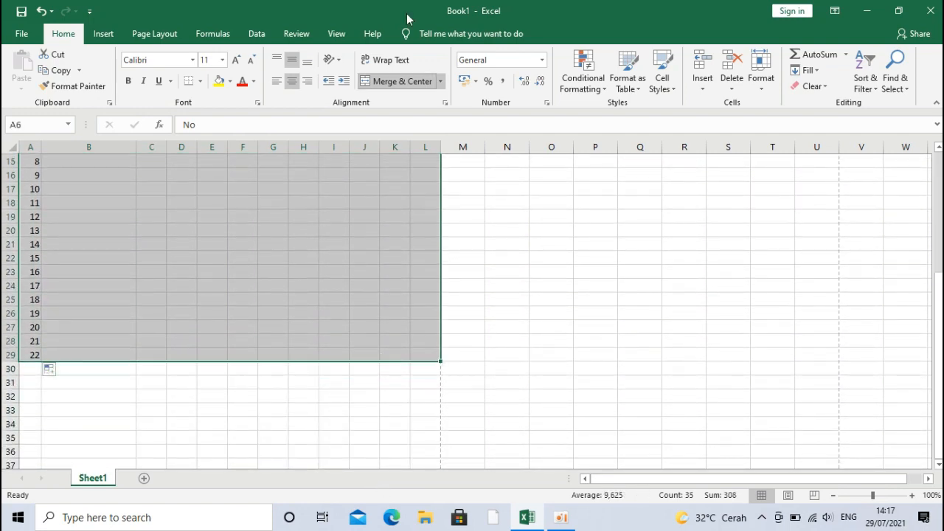
{"action": "left_click", "coordinate": [200, 81]}
{"action": "left_click", "coordinate": [233, 198]}
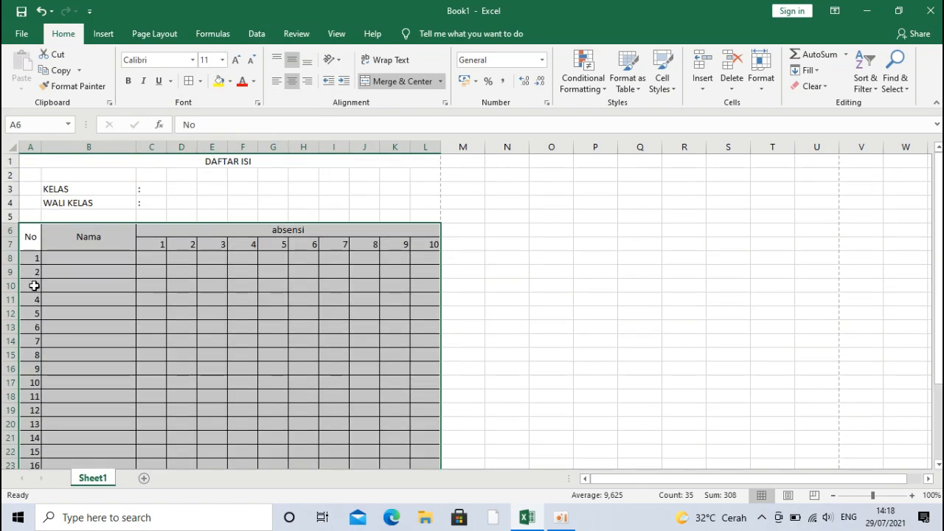
{"action": "left_click", "coordinate": [293, 84]}
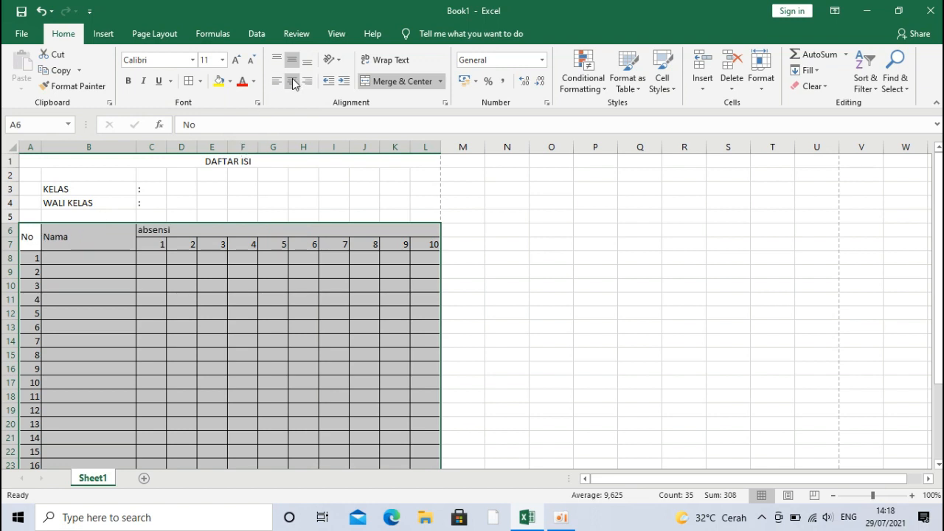
{"action": "left_click", "coordinate": [292, 84]}
{"action": "left_click", "coordinate": [272, 281]}
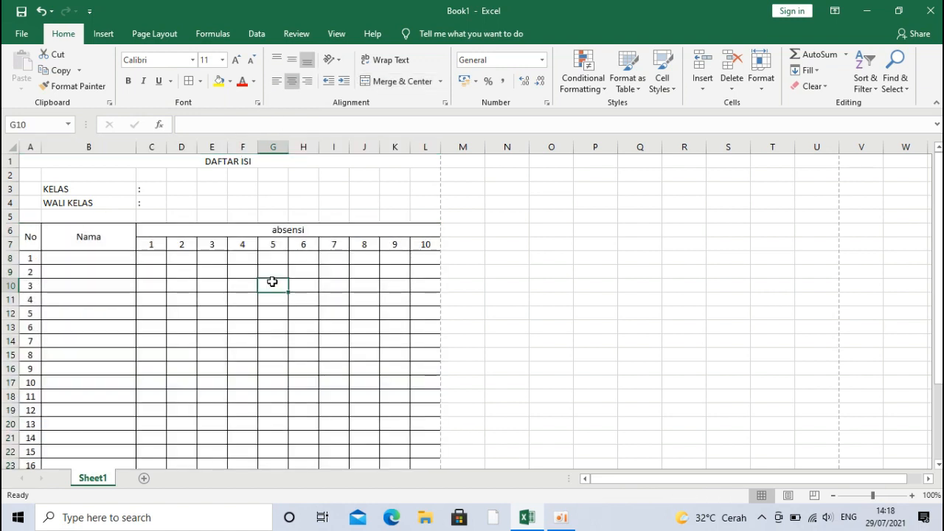
Step: Bold the No, Nama and absensi header rows 6–7
{"action": "left_click_drag", "start_coordinate": [29, 235], "coordinate": [270, 228]}
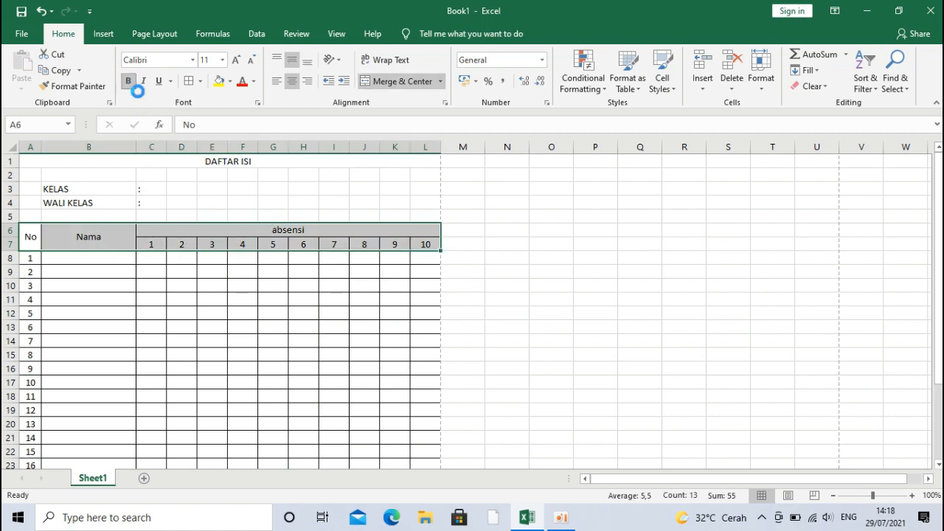
{"action": "left_click", "coordinate": [128, 81]}
{"action": "left_click", "coordinate": [169, 163]}
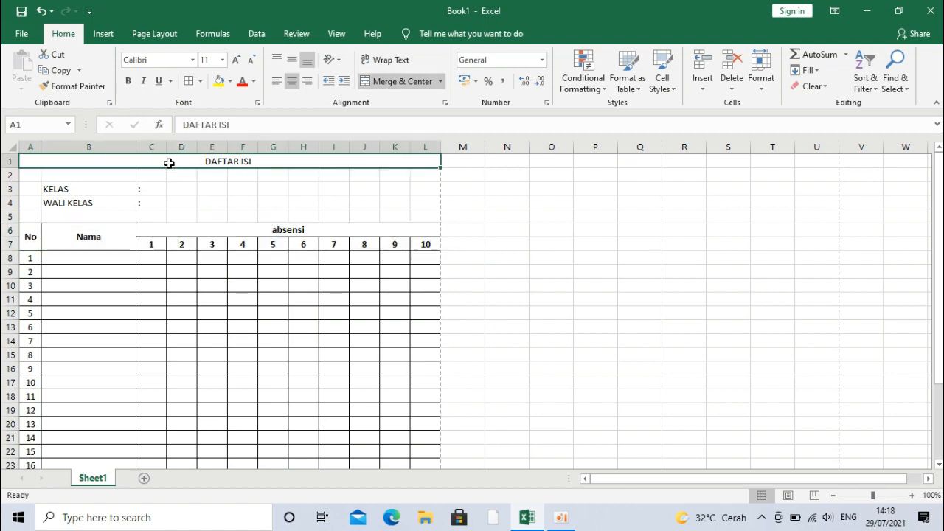
Step: Make the DAFTAR ISI title bold Arial Black at font size 20
{"action": "left_click", "coordinate": [238, 60]}
{"action": "left_click", "coordinate": [238, 60]}
{"action": "left_click", "coordinate": [237, 59]}
{"action": "left_click", "coordinate": [238, 60]}
{"action": "left_click", "coordinate": [237, 59]}
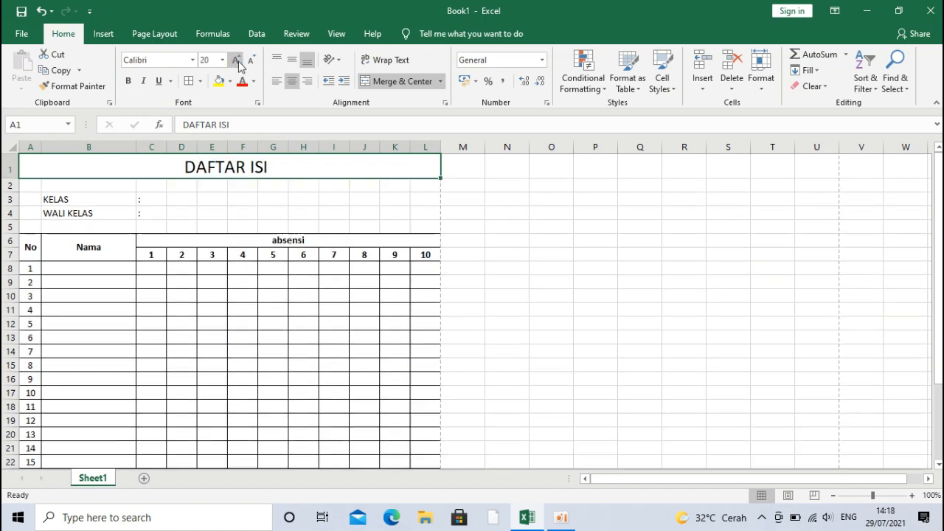
{"action": "left_click", "coordinate": [129, 81]}
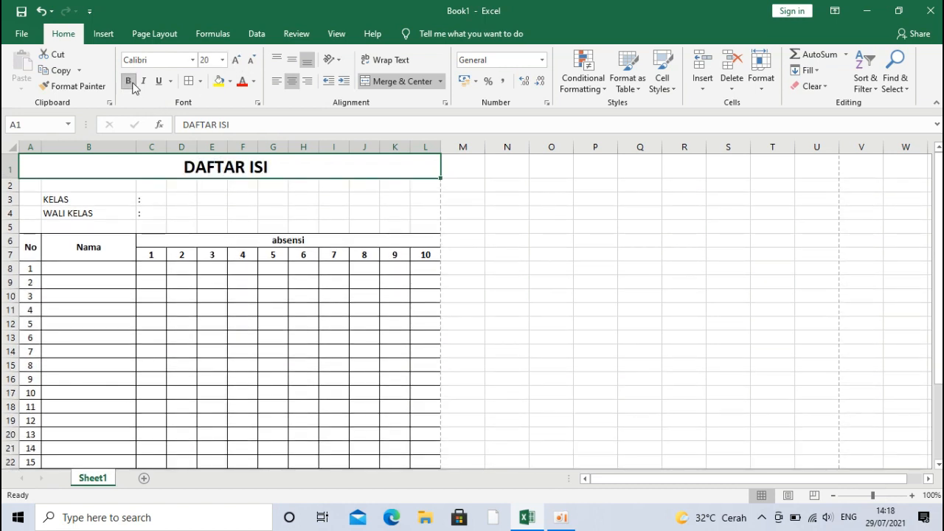
{"action": "left_click", "coordinate": [192, 60]}
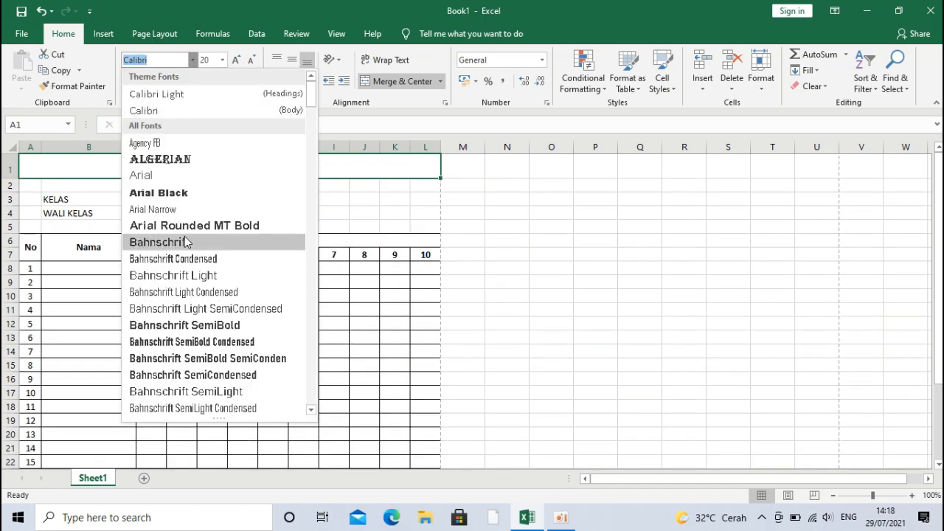
{"action": "left_click", "coordinate": [181, 193]}
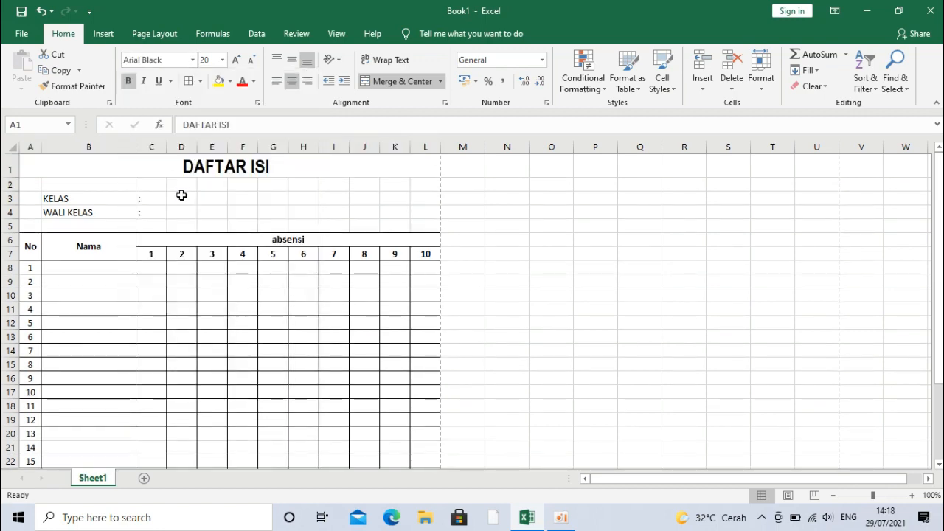
Step: Set the KELAS and WALI KELAS labels in Times New Roman
{"action": "left_click_drag", "start_coordinate": [117, 200], "coordinate": [116, 214]}
{"action": "left_click", "coordinate": [192, 60]}
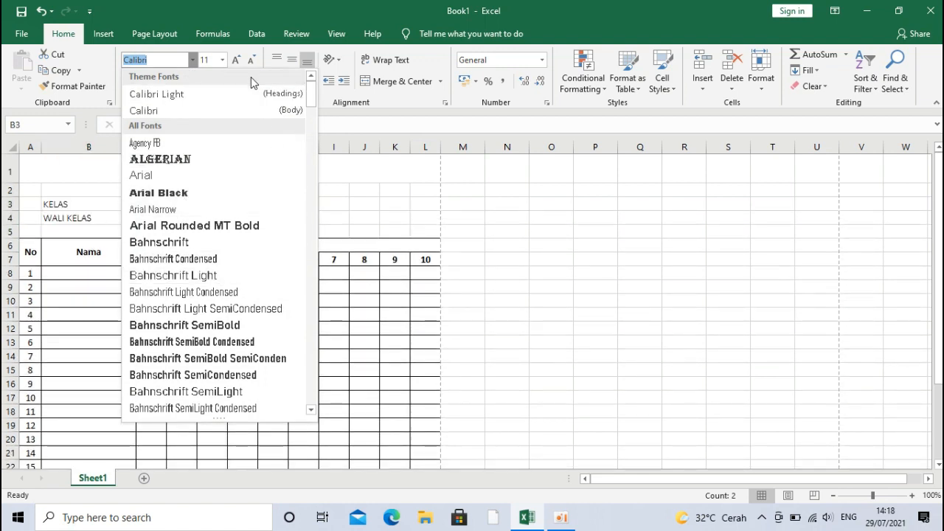
{"action": "type", "text": "Times New Roma"}
{"action": "key", "text": "Return"}
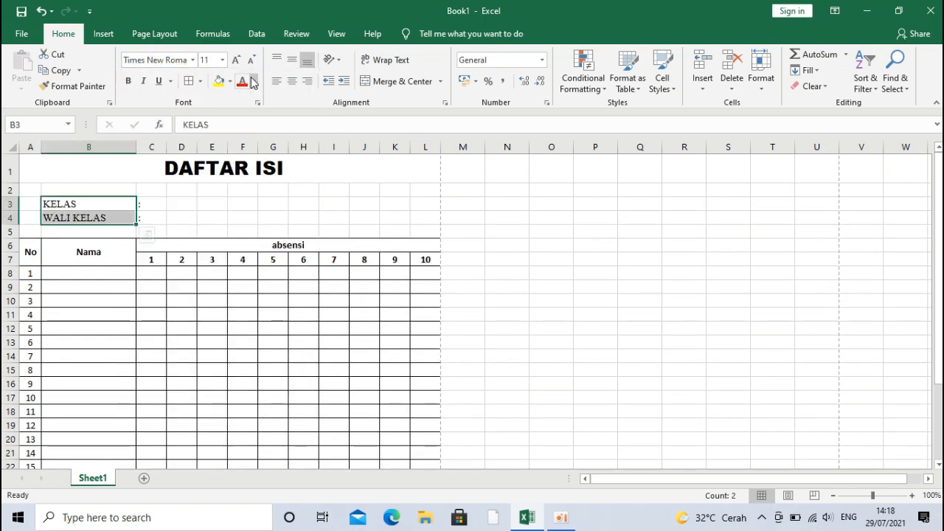
{"action": "left_click", "coordinate": [232, 245]}
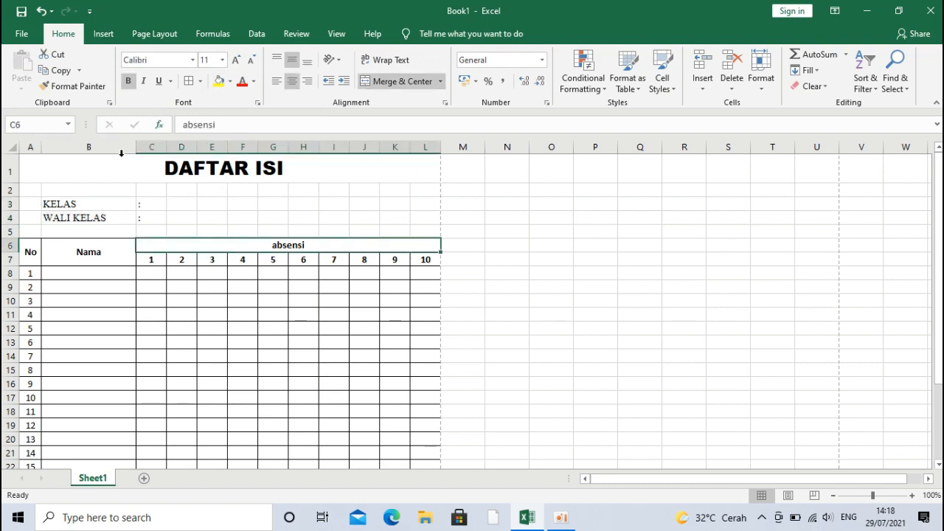
Step: Format the whole table A6:L29 in Times New Roman at size 12
{"action": "left_click", "coordinate": [133, 272]}
{"action": "left_click", "coordinate": [97, 253]}
{"action": "left_click", "coordinate": [37, 249]}
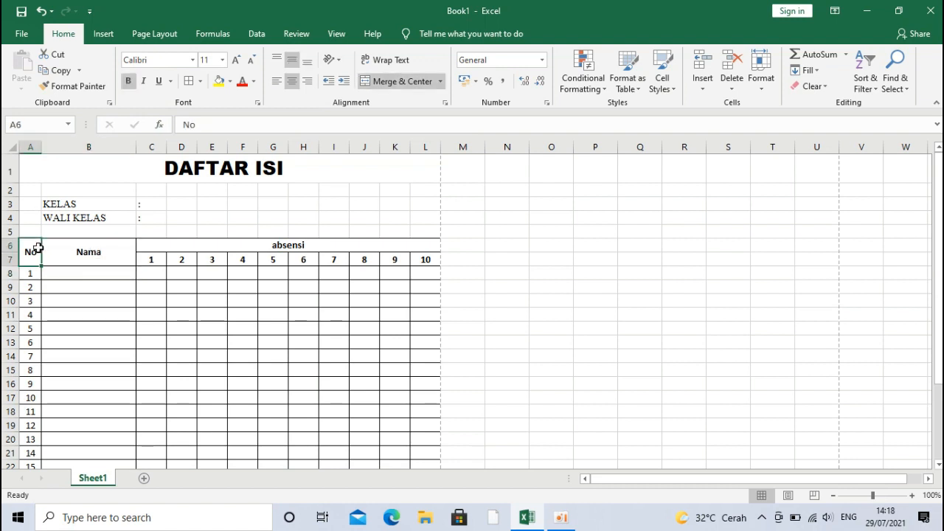
{"action": "left_click", "coordinate": [253, 243]}
{"action": "left_click", "coordinate": [251, 257]}
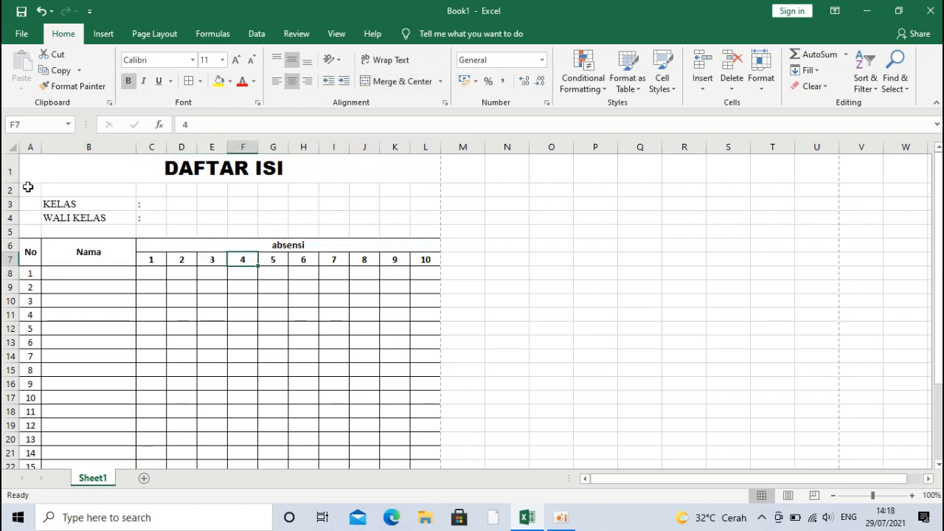
{"action": "left_click_drag", "start_coordinate": [34, 252], "coordinate": [387, 410]}
{"action": "left_click", "coordinate": [165, 60]}
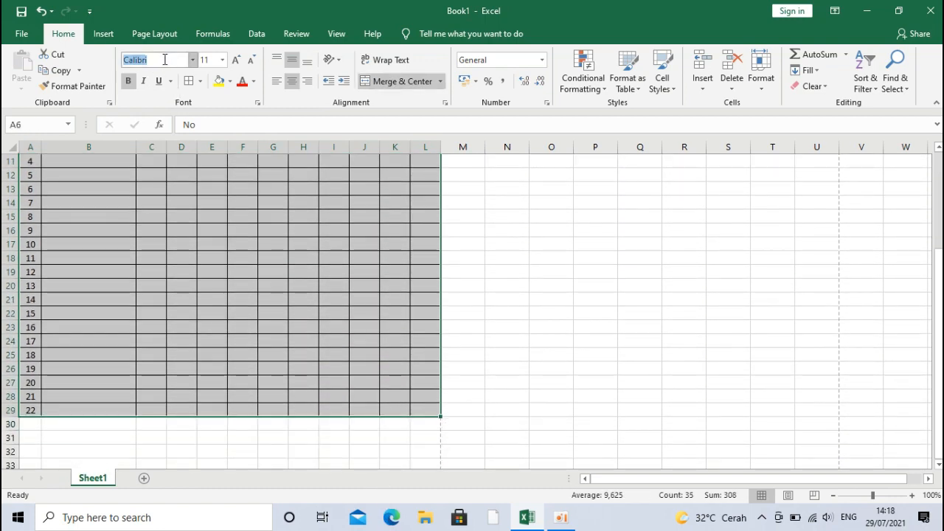
{"action": "type", "text": "Times New Roma"}
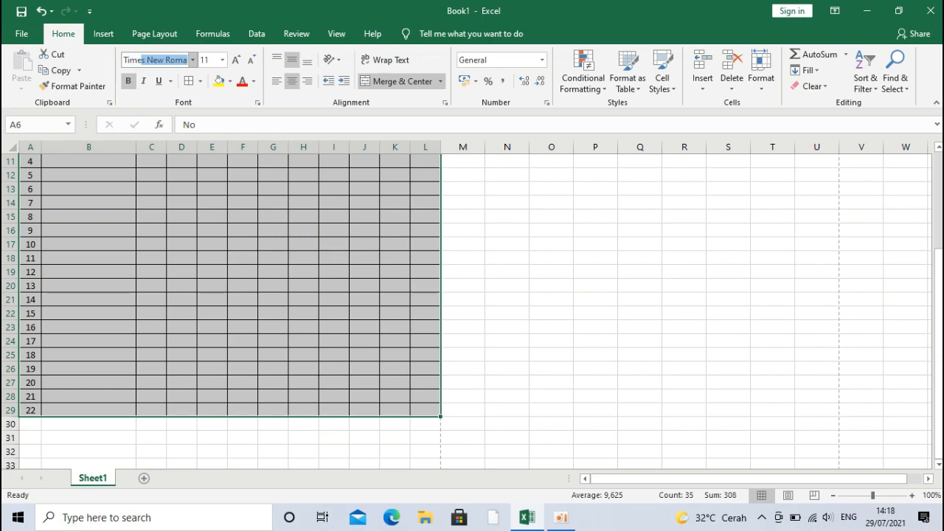
{"action": "key", "text": "Return"}
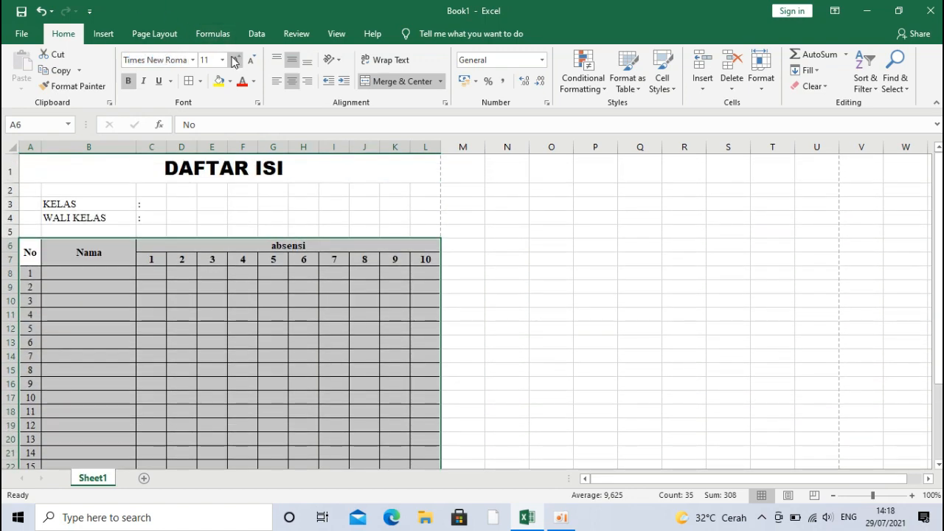
{"action": "left_click", "coordinate": [234, 60]}
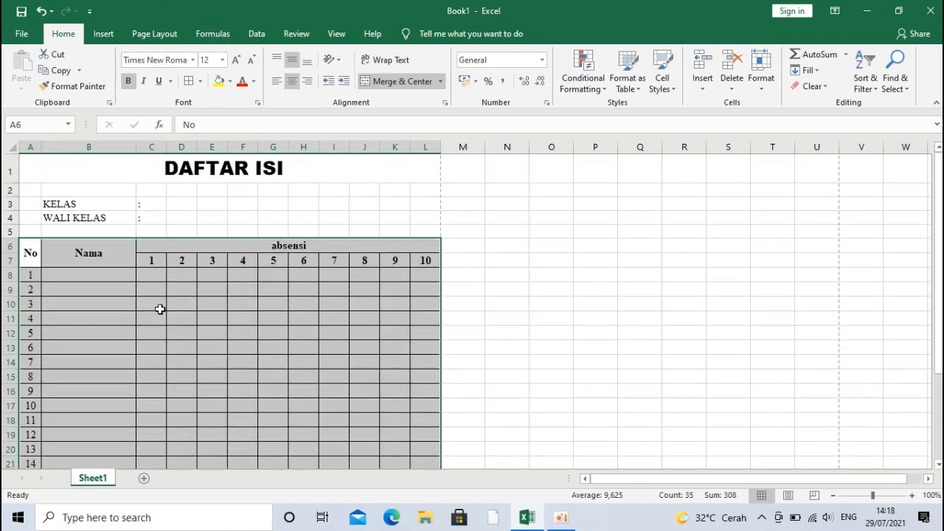
{"action": "left_click", "coordinate": [185, 313]}
{"action": "left_click_drag", "start_coordinate": [937, 244], "coordinate": [938, 328]}
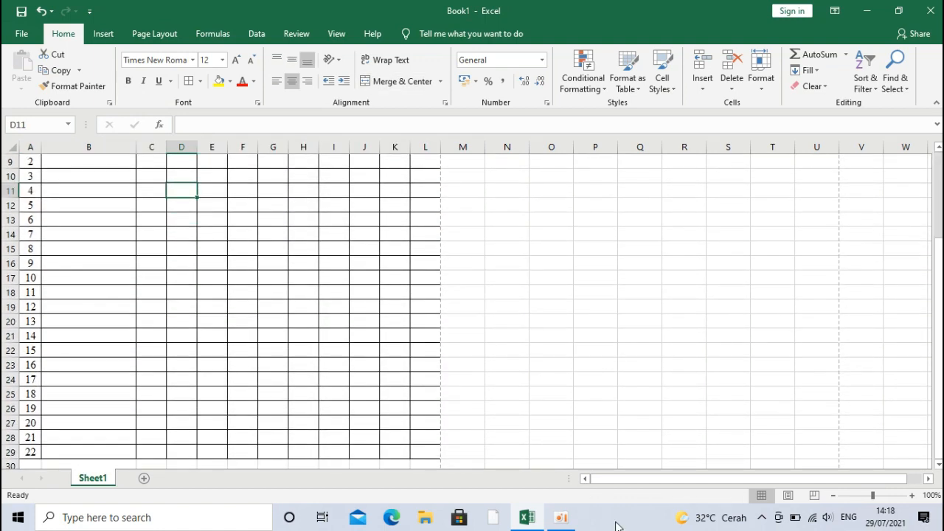
Step: Set the attendance table's rows to a height of 22
{"action": "left_click", "coordinate": [354, 410]}
{"action": "key", "text": "Down"}
{"action": "key", "text": "Down"}
{"action": "key", "text": "Down"}
{"action": "key", "text": "Down"}
{"action": "key", "text": "Down"}
{"action": "key", "text": "Down"}
{"action": "key", "text": "Down"}
{"action": "key", "text": "Down"}
{"action": "key", "text": "Down"}
{"action": "key", "text": "Down"}
{"action": "key", "text": "Down"}
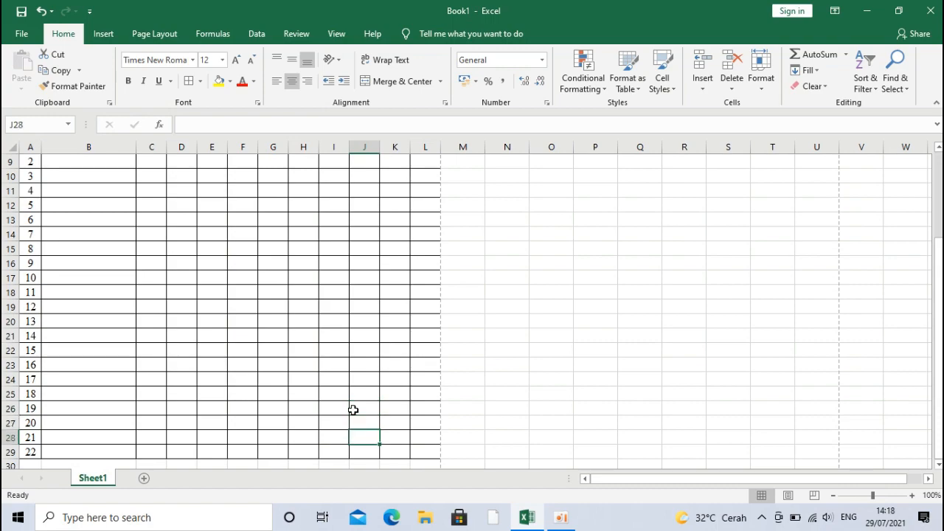
{"action": "key", "text": "Down"}
{"action": "key", "text": "Down"}
{"action": "key", "text": "Down"}
{"action": "key", "text": "Down"}
{"action": "key", "text": "Down"}
{"action": "key", "text": "Down"}
{"action": "key", "text": "Down"}
{"action": "key", "text": "Down"}
{"action": "key", "text": "Down"}
{"action": "key", "text": "Down"}
{"action": "key", "text": "Down"}
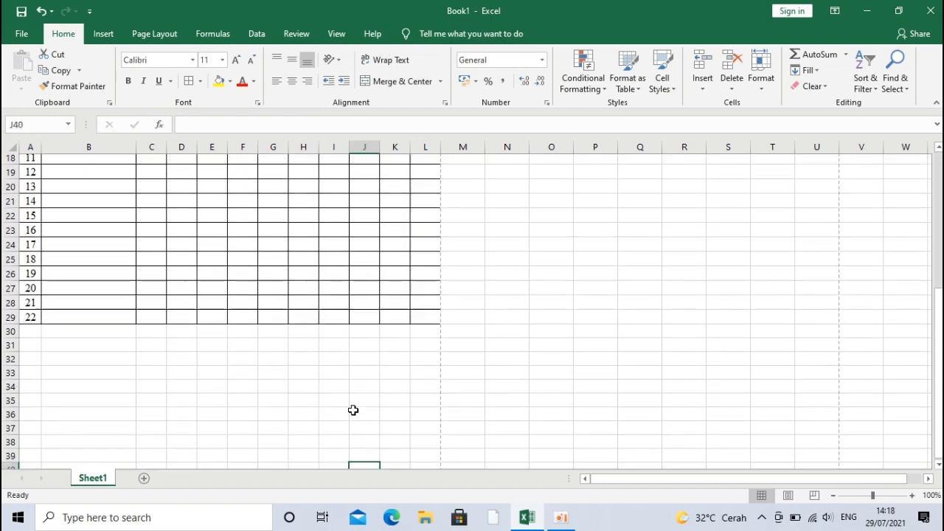
{"action": "key", "text": "Down"}
{"action": "key", "text": "Down"}
{"action": "key", "text": "Down"}
{"action": "key", "text": "Down"}
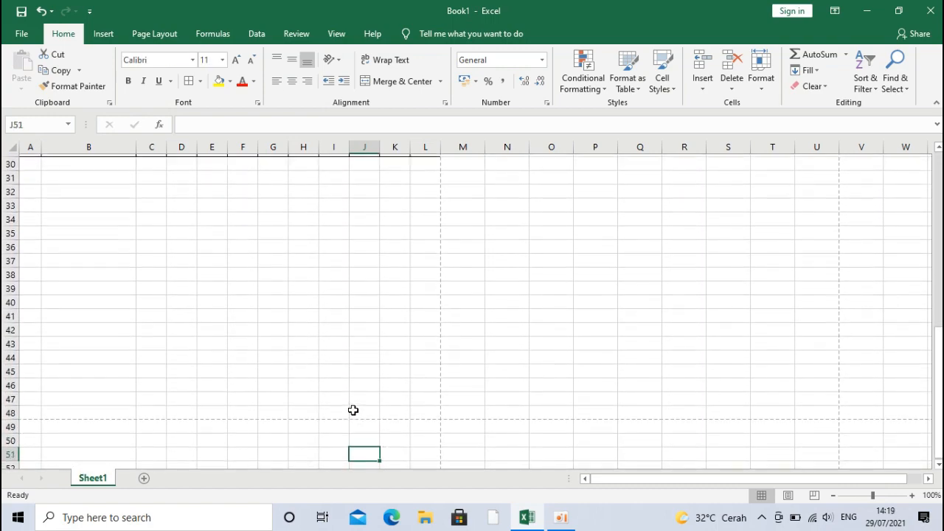
{"action": "key", "text": "Up"}
{"action": "key", "text": "Up"}
{"action": "key", "text": "Up"}
{"action": "key", "text": "Up"}
{"action": "key", "text": "Up"}
{"action": "key", "text": "Up"}
{"action": "key", "text": "Up"}
{"action": "key", "text": "Up"}
{"action": "key", "text": "Up"}
{"action": "key", "text": "Up"}
{"action": "key", "text": "Up"}
{"action": "key", "text": "Up"}
{"action": "key", "text": "Up"}
{"action": "key", "text": "Up"}
{"action": "key", "text": "Up"}
{"action": "key", "text": "Up"}
{"action": "key", "text": "Up"}
{"action": "key", "text": "Up"}
{"action": "key", "text": "Up"}
{"action": "key", "text": "Up"}
{"action": "key", "text": "Up"}
{"action": "key", "text": "Up"}
{"action": "key", "text": "Up"}
{"action": "key", "text": "Up"}
{"action": "key", "text": "Up"}
{"action": "key", "text": "Up"}
{"action": "key", "text": "Up"}
{"action": "key", "text": "Up"}
{"action": "key", "text": "Up"}
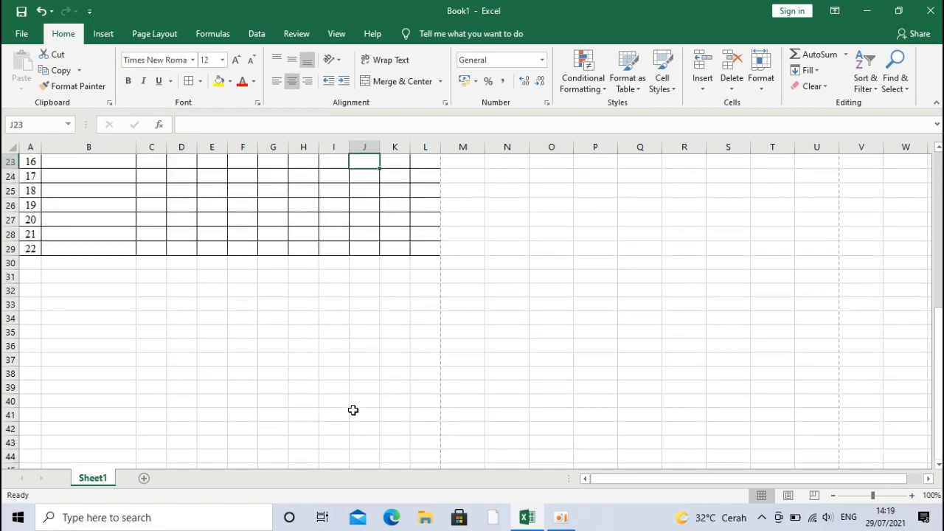
{"action": "left_click_drag", "start_coordinate": [426, 248], "coordinate": [10, 274]}
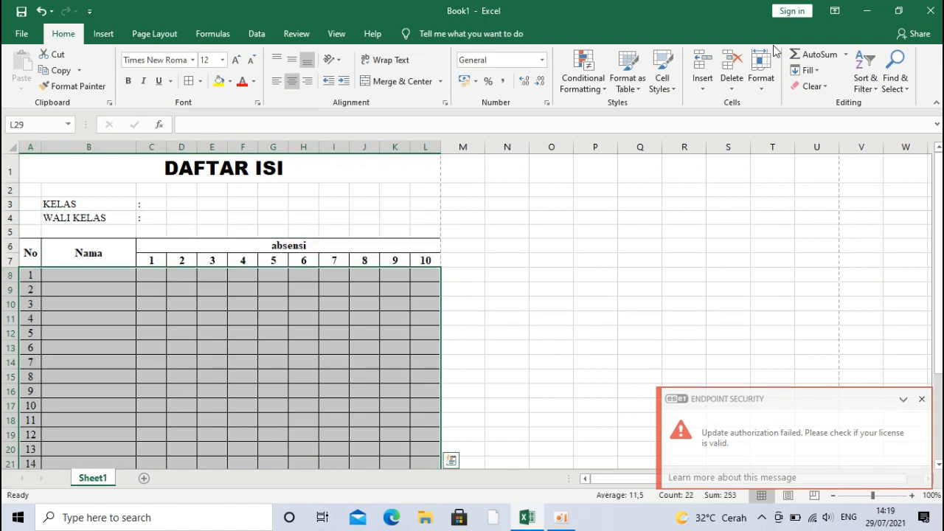
{"action": "left_click", "coordinate": [763, 73]}
{"action": "left_click", "coordinate": [778, 126]}
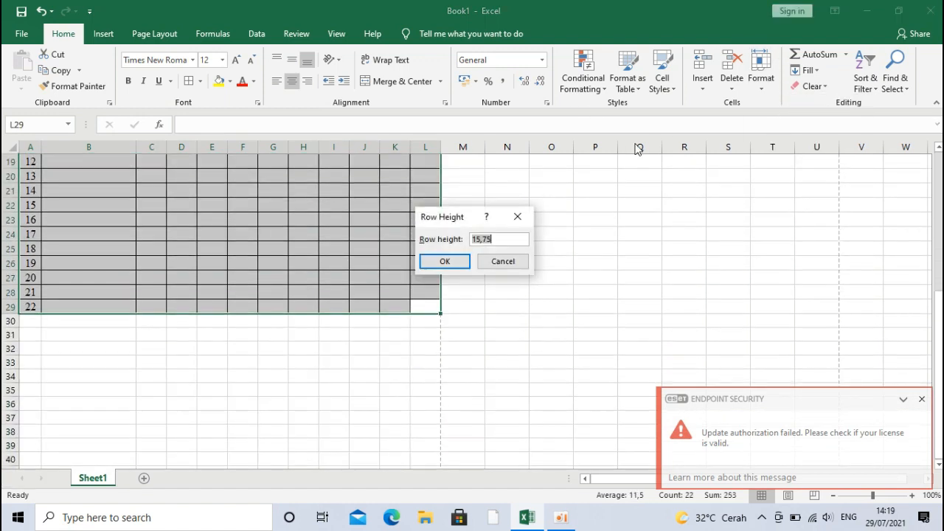
{"action": "left_click", "coordinate": [508, 244]}
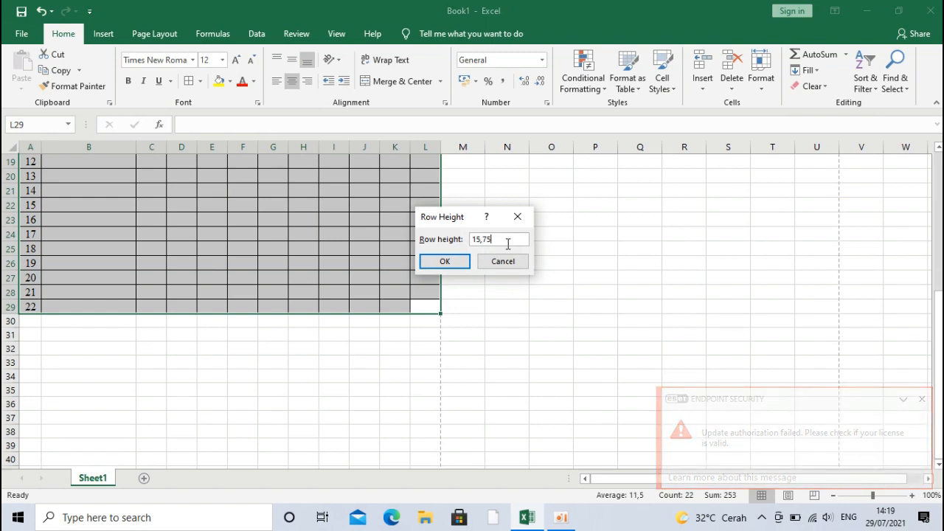
{"action": "key", "text": "BackSpace"}
{"action": "key", "text": "BackSpace"}
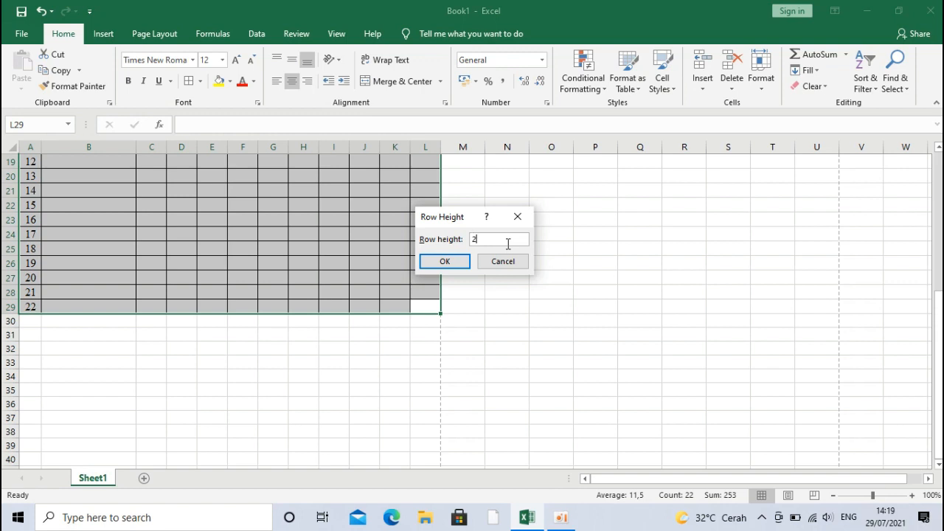
{"action": "type", "text": "22"}
{"action": "key", "text": "Return"}
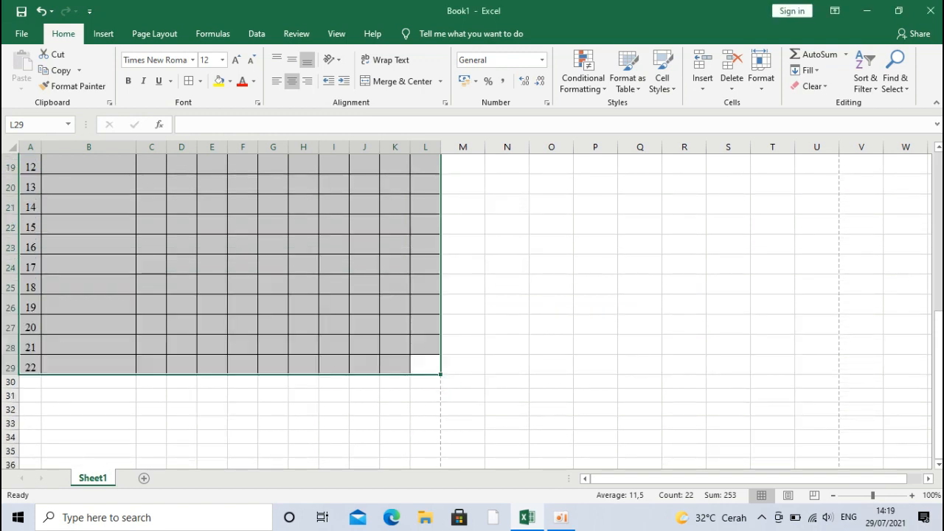
{"action": "mouse_move", "coordinate": [937, 310]}
{"action": "left_mouse_down"}
{"action": "mouse_move", "coordinate": [937, 288]}
{"action": "mouse_move", "coordinate": [941, 324]}
{"action": "left_mouse_up"}
Step: Type 'Wali Kelas' into cell I33 below the table
{"action": "left_click", "coordinate": [389, 409]}
{"action": "key", "text": "Down"}
{"action": "key", "text": "Down"}
{"action": "key", "text": "Down"}
{"action": "key", "text": "Down"}
{"action": "key", "text": "Down"}
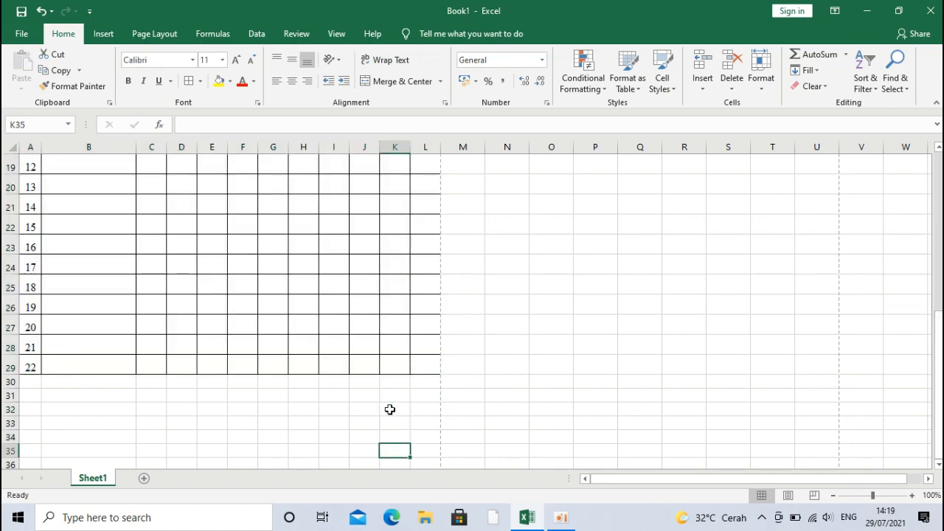
{"action": "key", "text": "Down"}
{"action": "key", "text": "Down"}
{"action": "key", "text": "Down"}
{"action": "key", "text": "Down"}
{"action": "key", "text": "Down"}
{"action": "key", "text": "Up"}
{"action": "key", "text": "Up"}
{"action": "key", "text": "Up"}
{"action": "key", "text": "Up"}
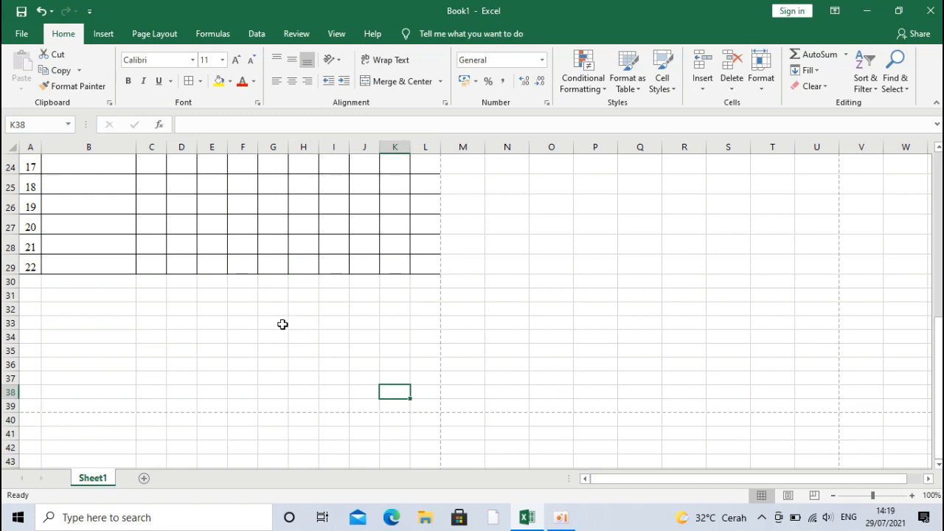
{"action": "left_click", "coordinate": [332, 325]}
{"action": "type", "text": "Wa"}
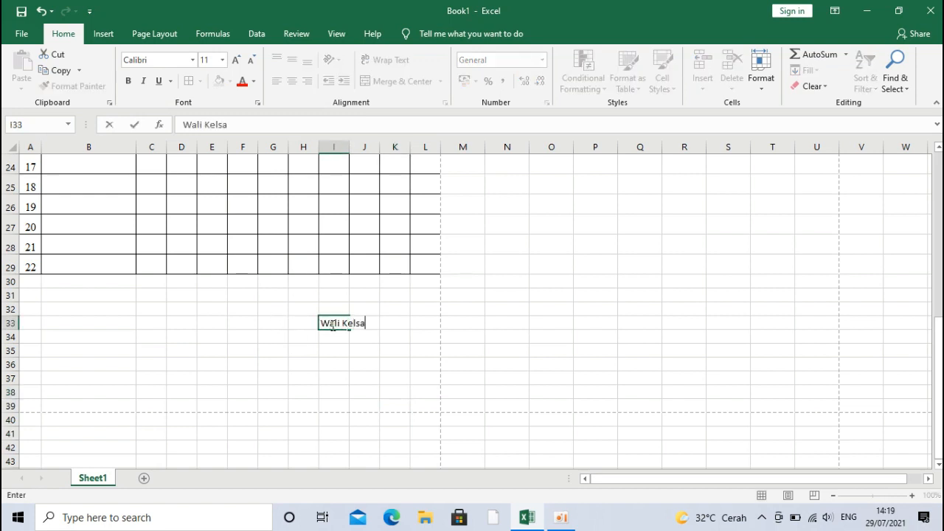
{"action": "type", "text": "li Kelas"}
Step: Commit the Wali Kelas label and enter the homeroom teacher's name in H37
{"action": "key", "text": "Return"}
{"action": "key", "text": "Return"}
{"action": "key", "text": "Return"}
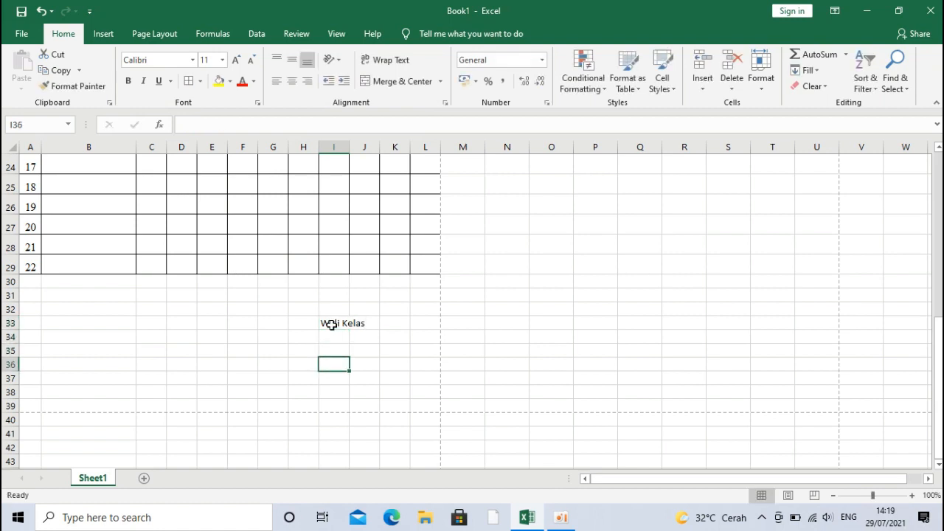
{"action": "key", "text": "Left"}
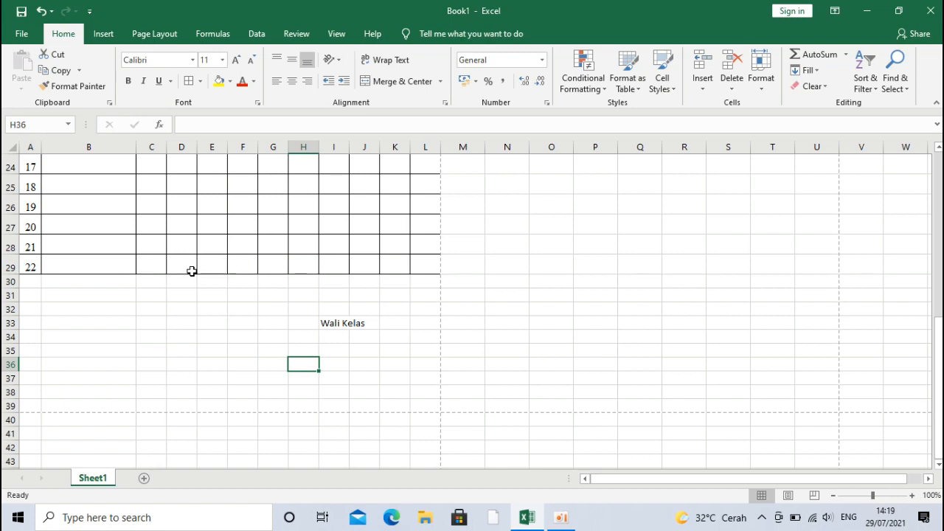
{"action": "left_click_drag", "start_coordinate": [155, 261], "coordinate": [430, 261]}
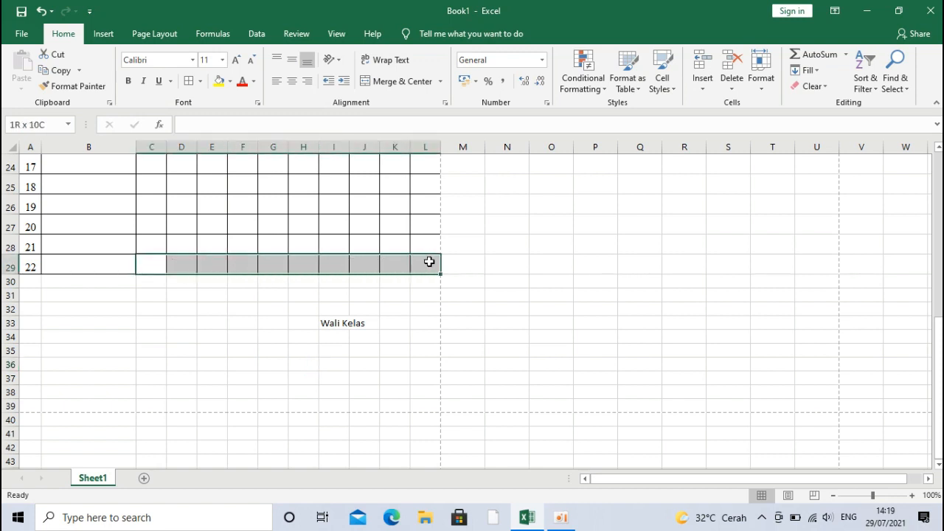
{"action": "left_click", "coordinate": [310, 378]}
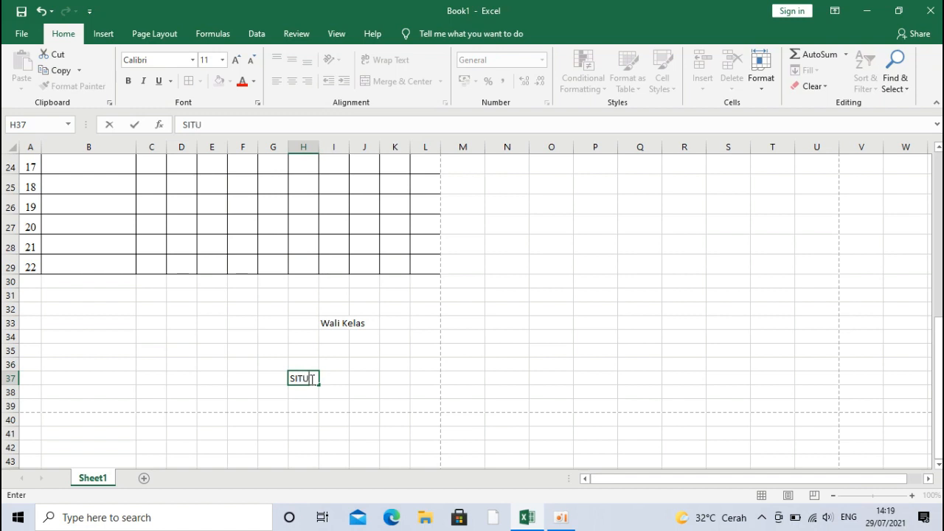
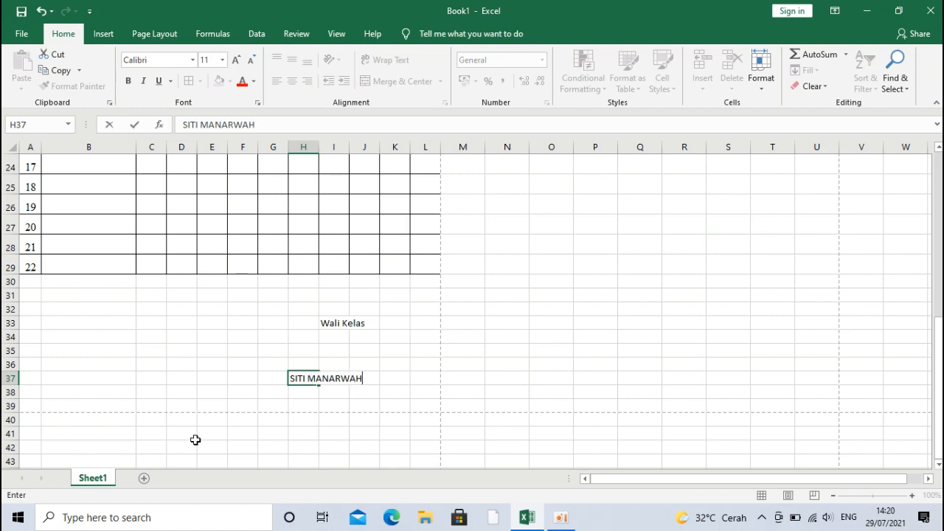
Step: Move the Wali Kelas label to B33 and the teacher's name to B37
{"action": "left_click", "coordinate": [326, 322]}
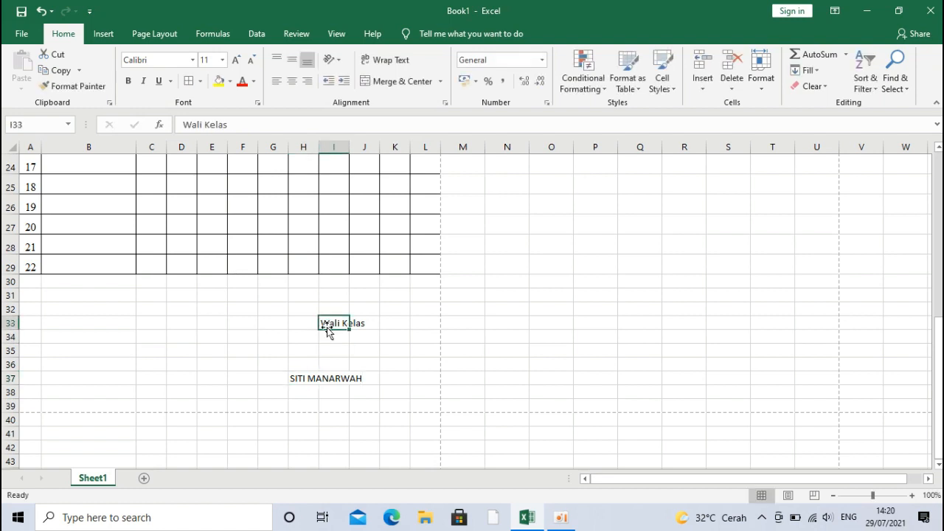
{"action": "left_click_drag", "start_coordinate": [328, 334], "coordinate": [102, 324]}
{"action": "left_click", "coordinate": [312, 383]}
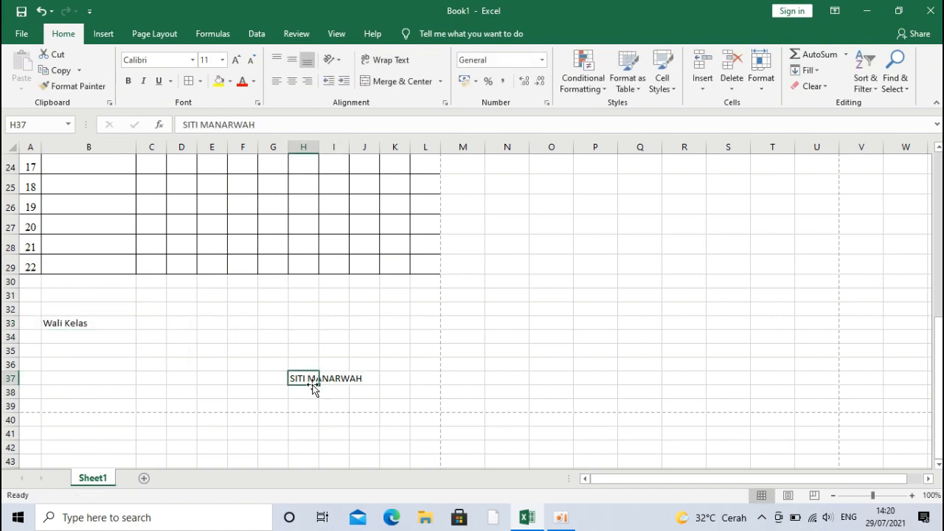
{"action": "left_click_drag", "start_coordinate": [313, 389], "coordinate": [65, 380]}
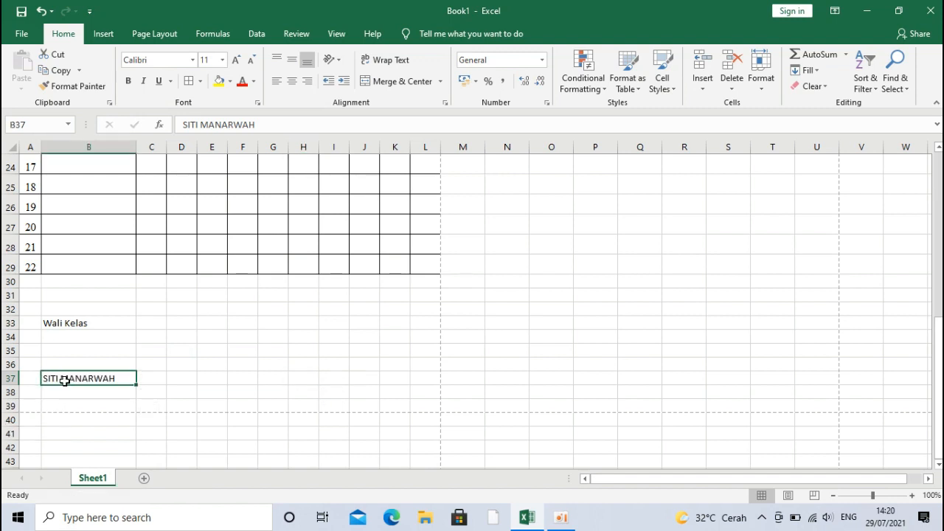
{"action": "left_click_drag", "start_coordinate": [71, 323], "coordinate": [312, 375]}
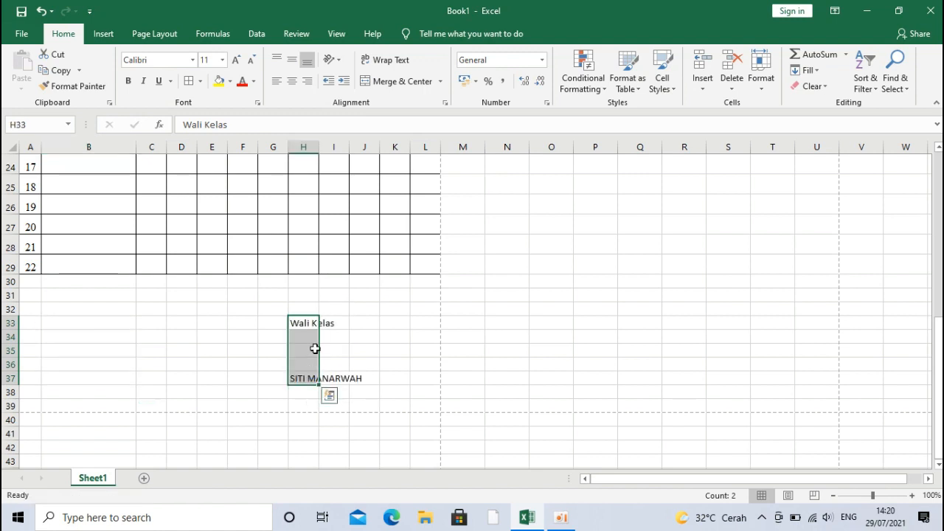
Step: Merge and centre H33:J33 for Wali Kelas and H37:J37 for the teacher's name
{"action": "left_click", "coordinate": [328, 349]}
{"action": "left_click_drag", "start_coordinate": [296, 320], "coordinate": [362, 323]}
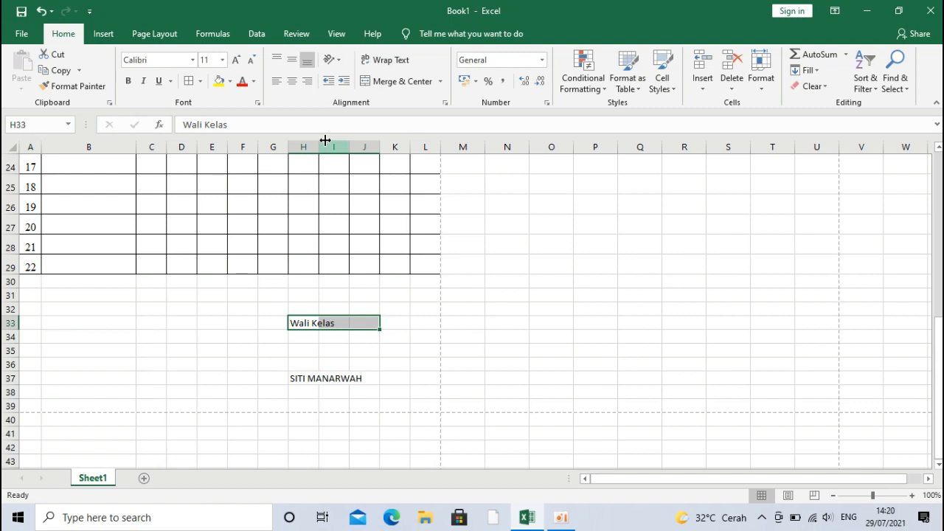
{"action": "left_click", "coordinate": [385, 86]}
{"action": "left_click_drag", "start_coordinate": [300, 379], "coordinate": [364, 377]}
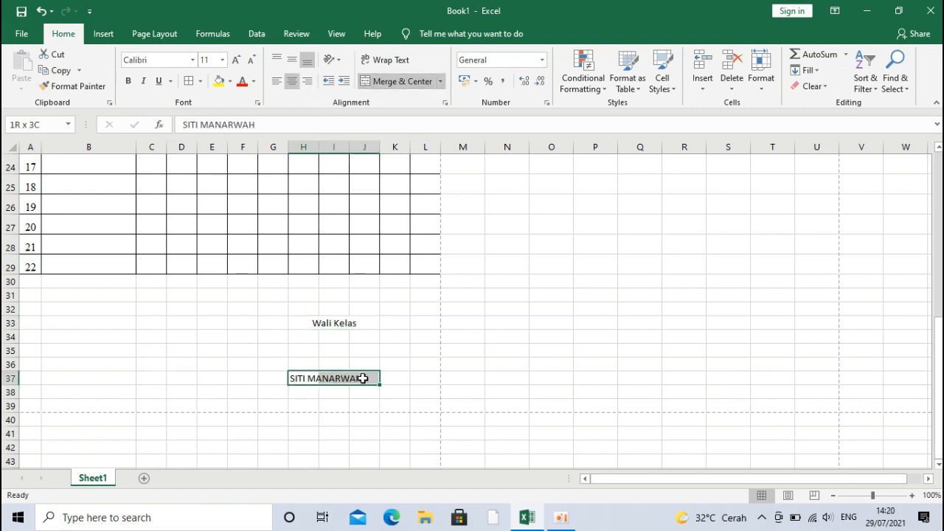
{"action": "left_click", "coordinate": [389, 83]}
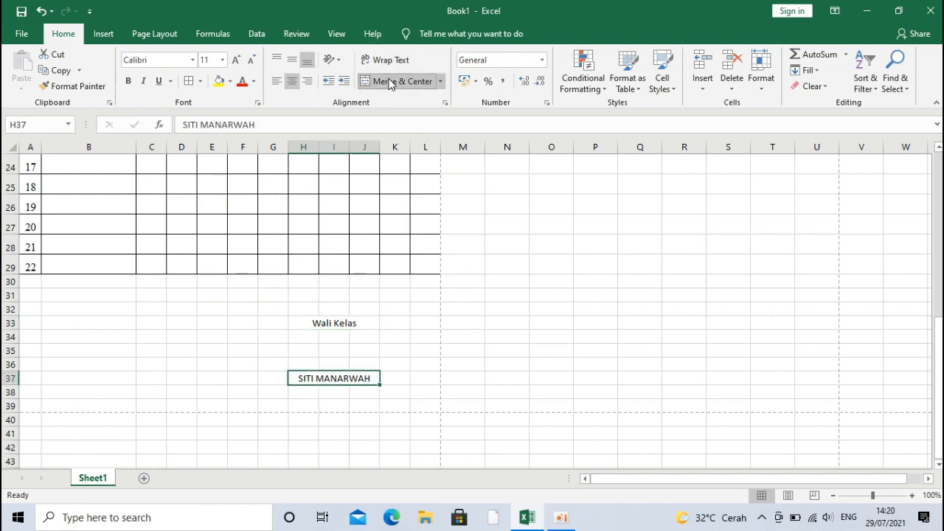
{"action": "left_click", "coordinate": [322, 352]}
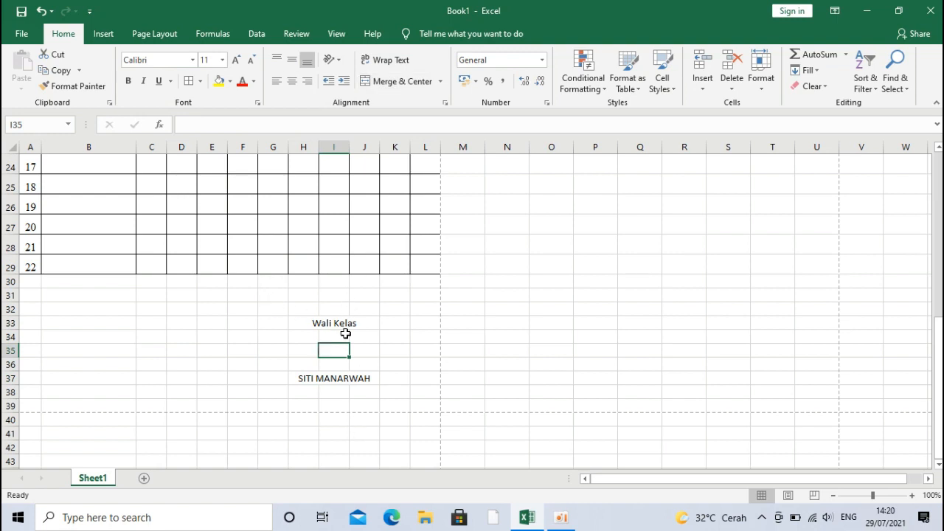
Step: Draw a rectangle over the signature block with a white fill and black outline style
{"action": "left_click", "coordinate": [103, 34]}
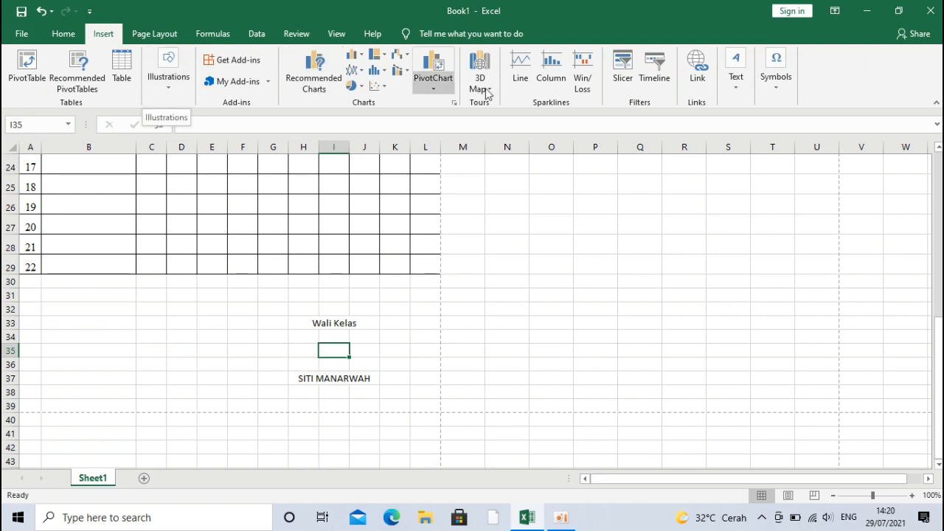
{"action": "left_click", "coordinate": [188, 85]}
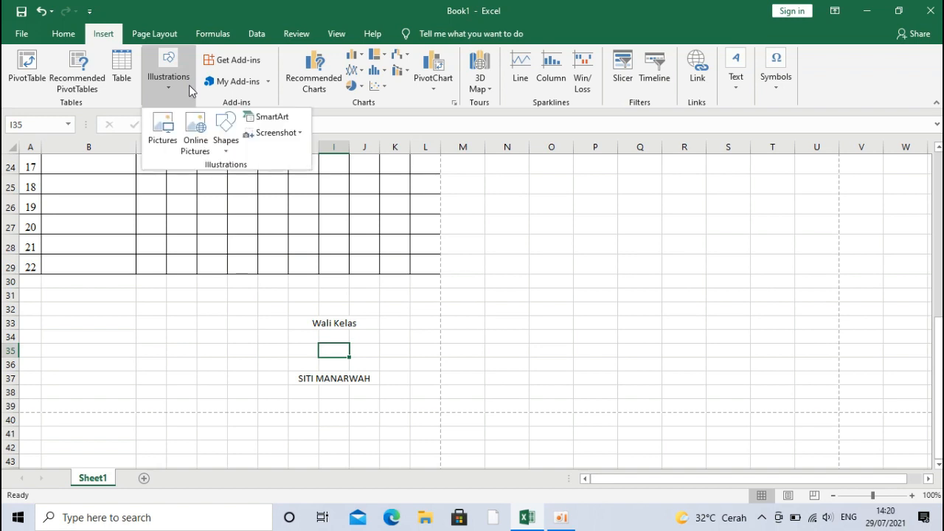
{"action": "left_click", "coordinate": [225, 131]}
{"action": "left_click", "coordinate": [274, 182]}
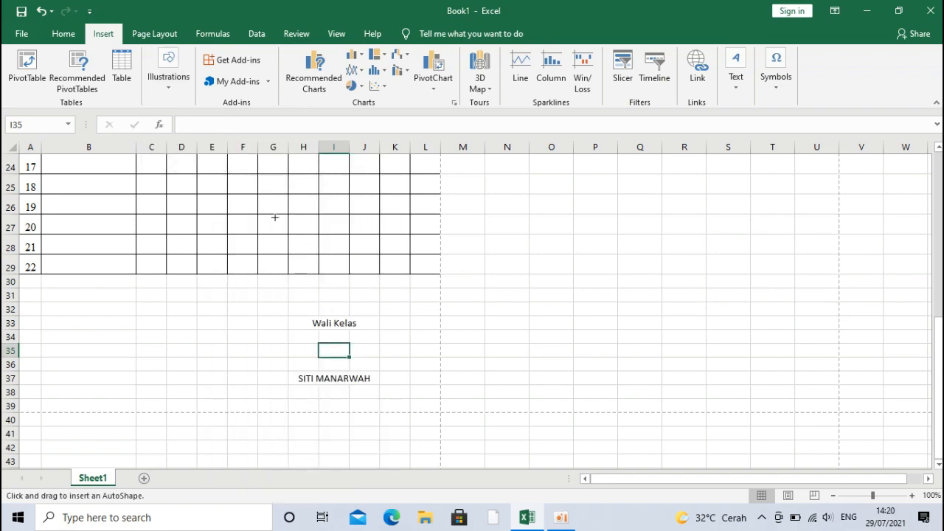
{"action": "left_click_drag", "start_coordinate": [353, 369], "coordinate": [409, 393]}
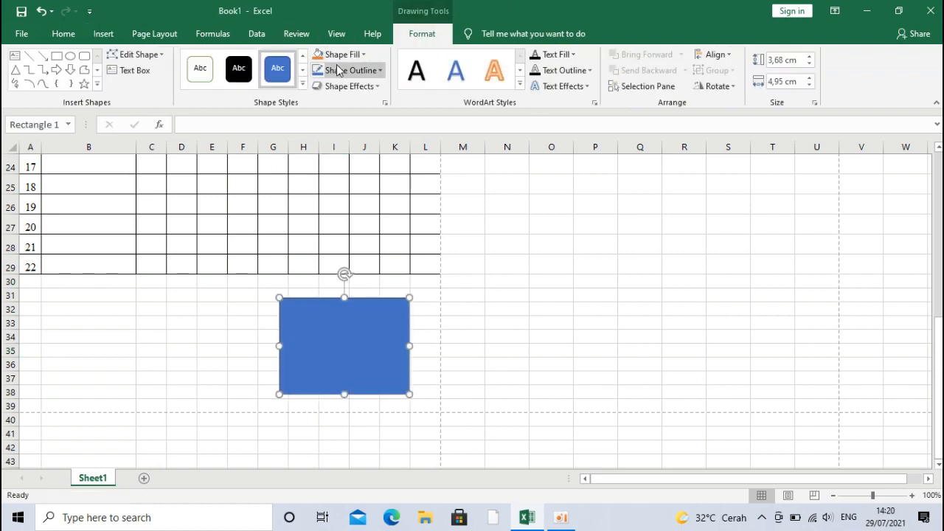
{"action": "left_click", "coordinate": [303, 56]}
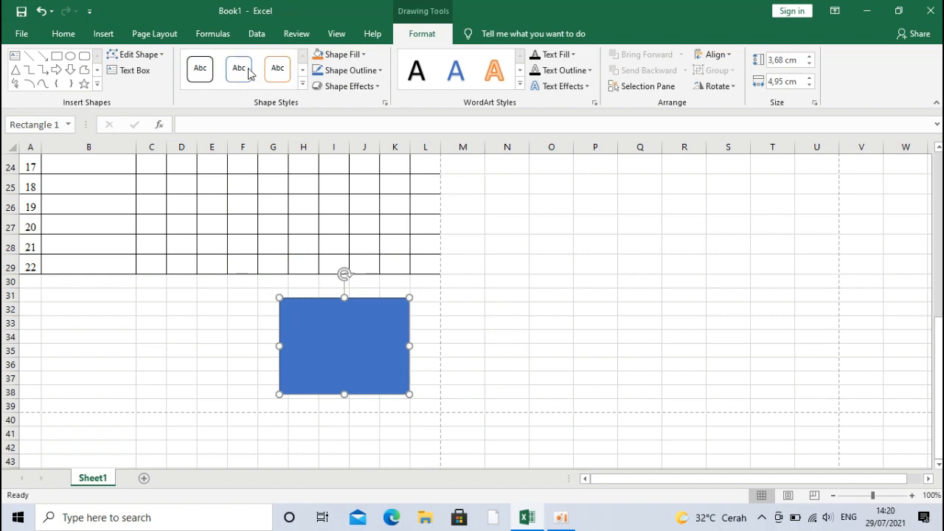
{"action": "left_click", "coordinate": [215, 74]}
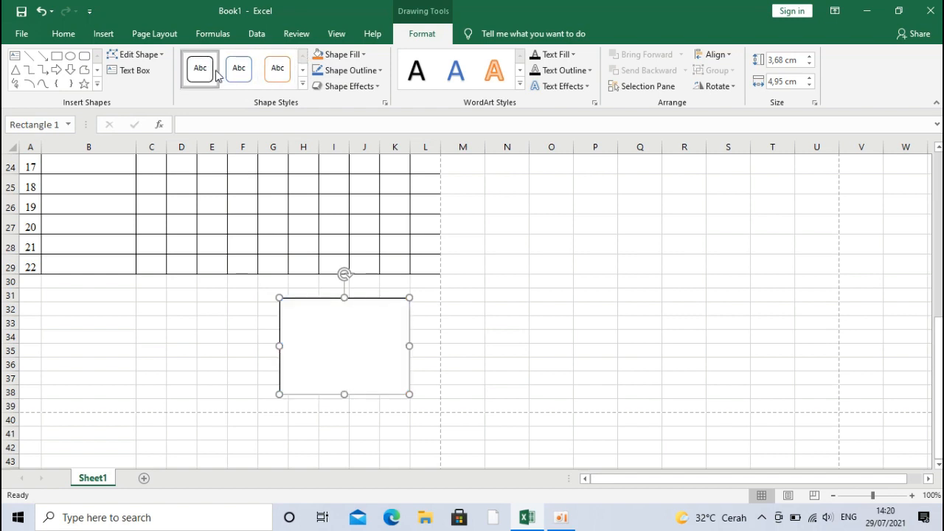
{"action": "right_click", "coordinate": [323, 341]}
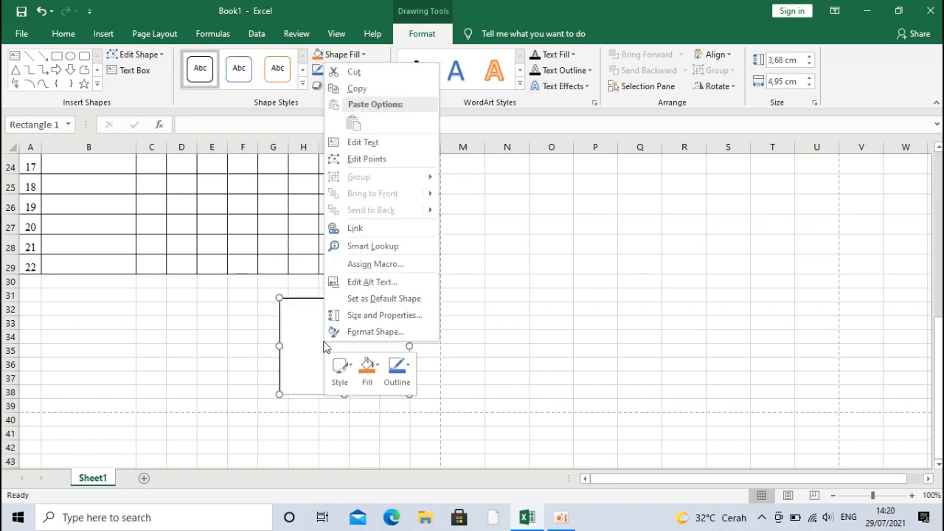
Step: Centre the Wali Kelas signature text inside the rectangle
{"action": "left_click", "coordinate": [363, 143]}
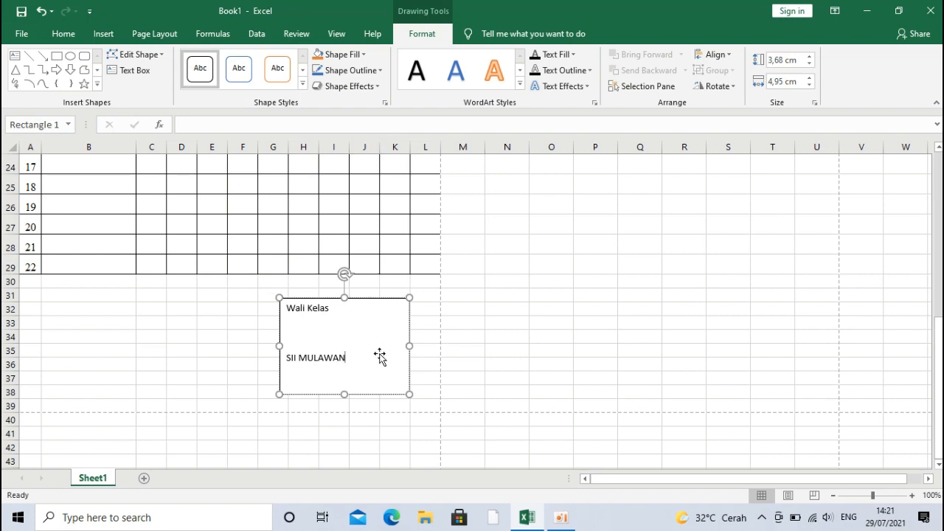
{"action": "key", "text": "ctrl+a"}
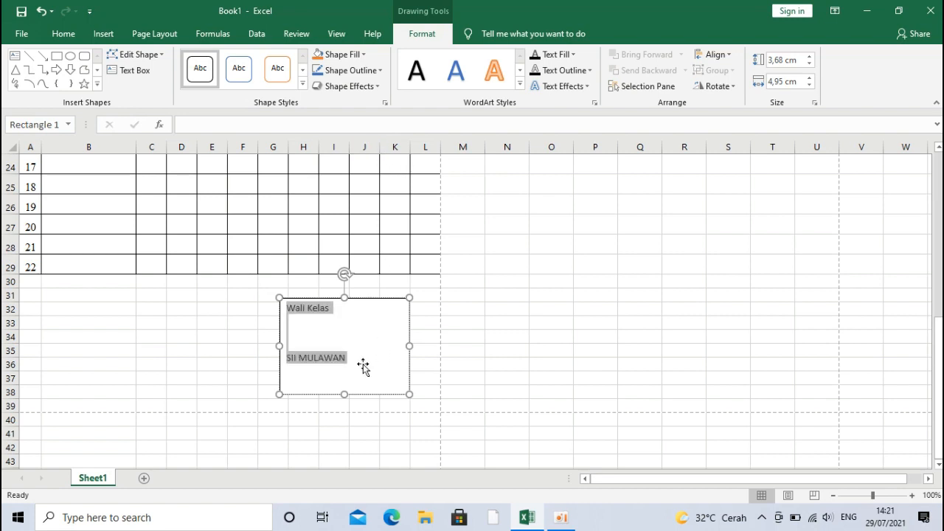
{"action": "key", "text": "ctrl+e"}
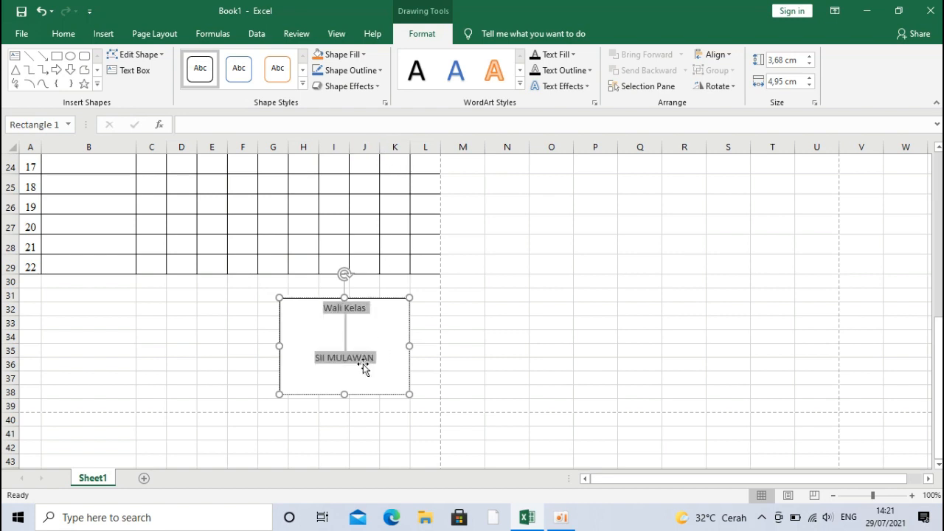
{"action": "left_click", "coordinate": [93, 36]}
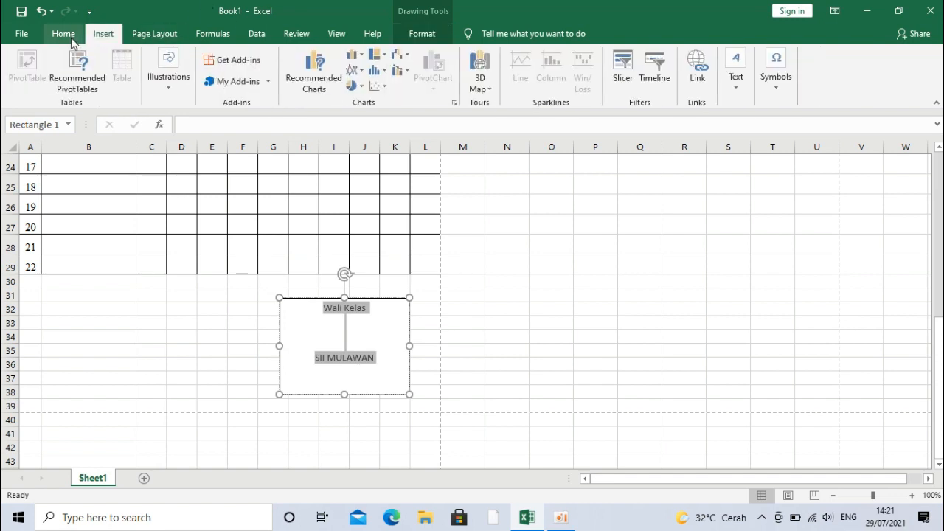
{"action": "left_click", "coordinate": [72, 35]}
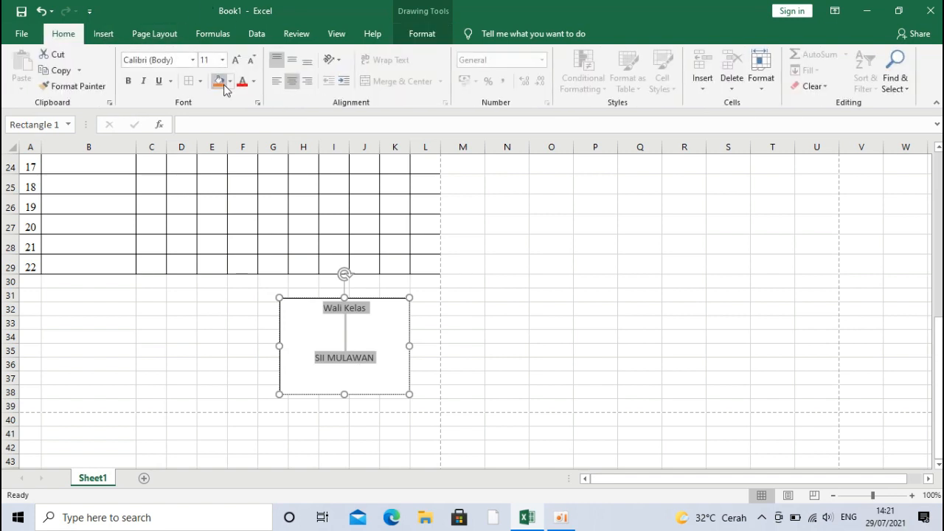
{"action": "left_click", "coordinate": [276, 81]}
{"action": "left_click", "coordinate": [292, 82]}
{"action": "left_click", "coordinate": [395, 299]}
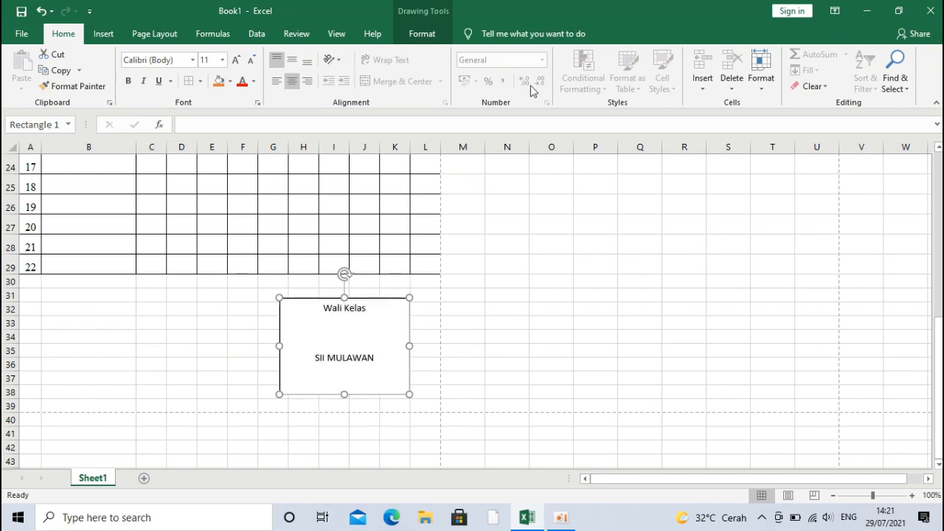
Step: Give the signature box No Outline
{"action": "left_click", "coordinate": [428, 34]}
{"action": "left_click", "coordinate": [364, 72]}
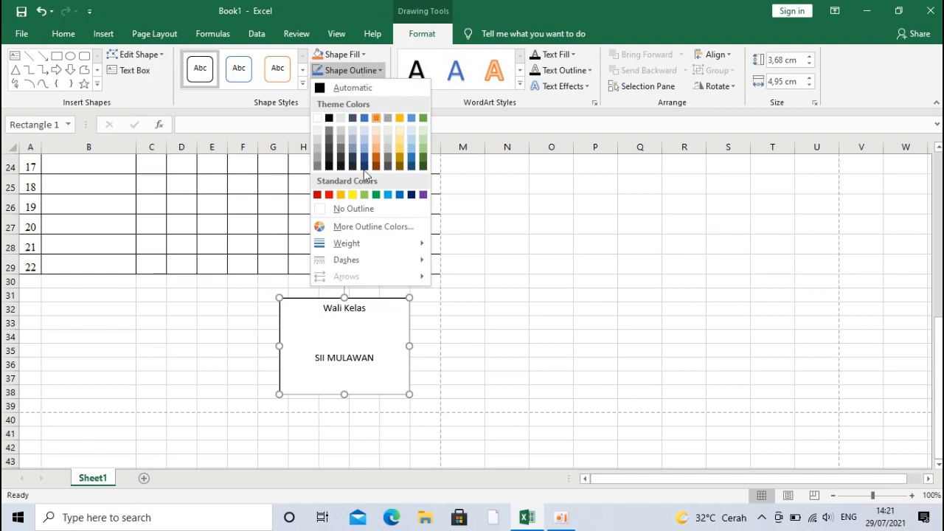
{"action": "left_click", "coordinate": [365, 210]}
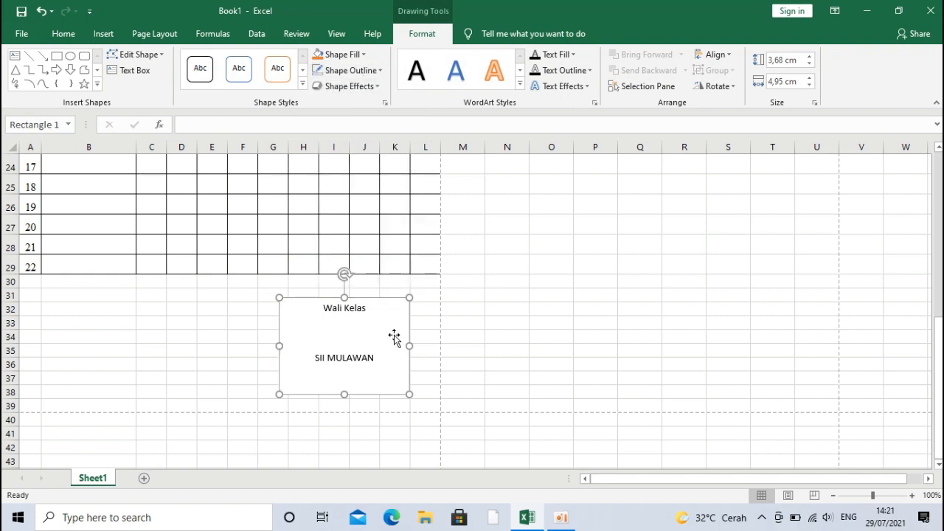
{"action": "left_click", "coordinate": [429, 349]}
{"action": "left_click", "coordinate": [379, 343]}
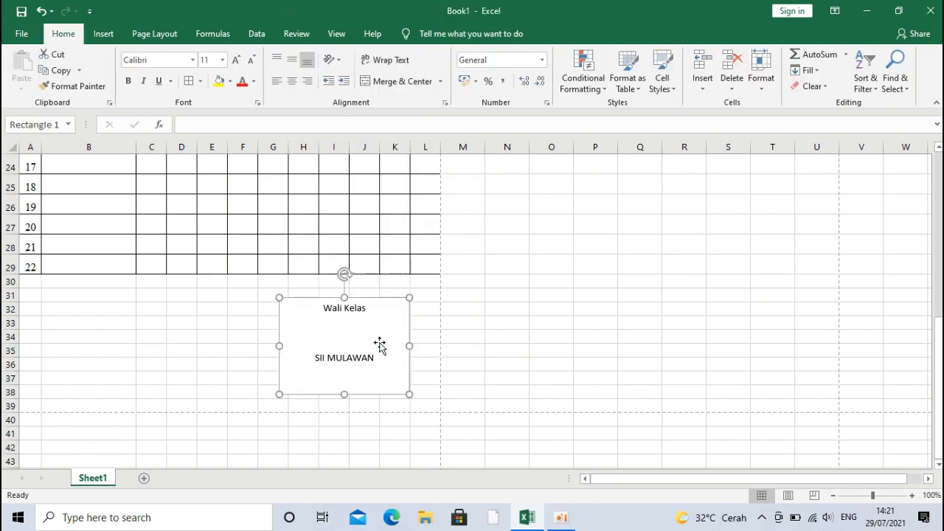
Step: Clear the duplicate signature cells H33:J37 and place the box back in columns H–K
{"action": "left_click_drag", "start_coordinate": [375, 303], "coordinate": [210, 309]}
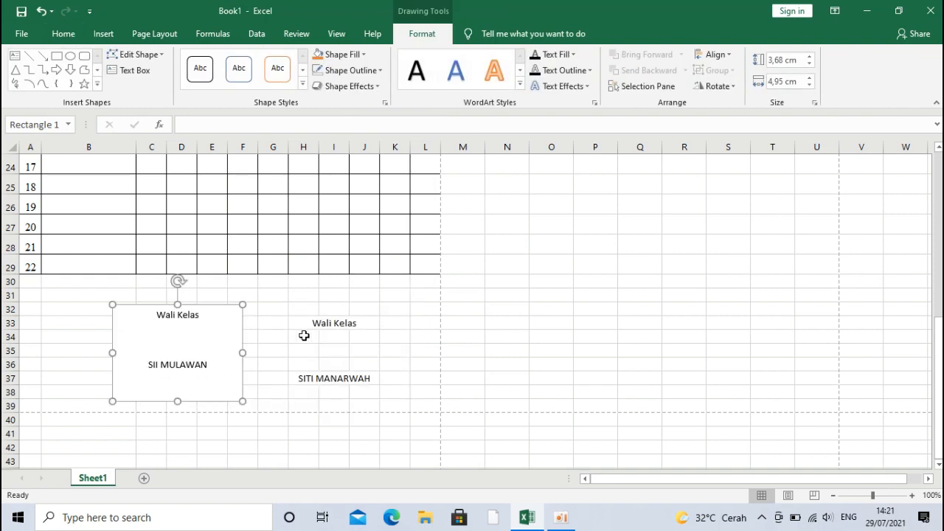
{"action": "left_click_drag", "start_coordinate": [331, 319], "coordinate": [331, 379]}
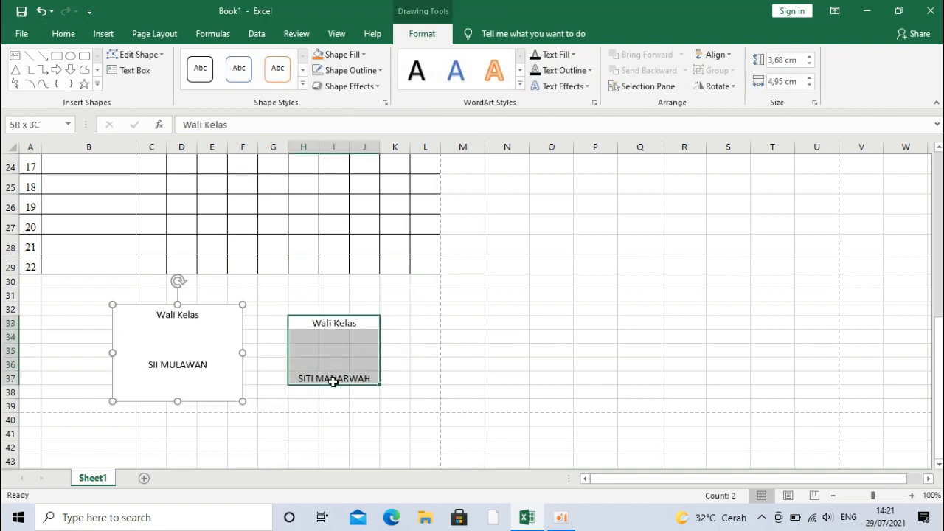
{"action": "left_click", "coordinate": [207, 348]}
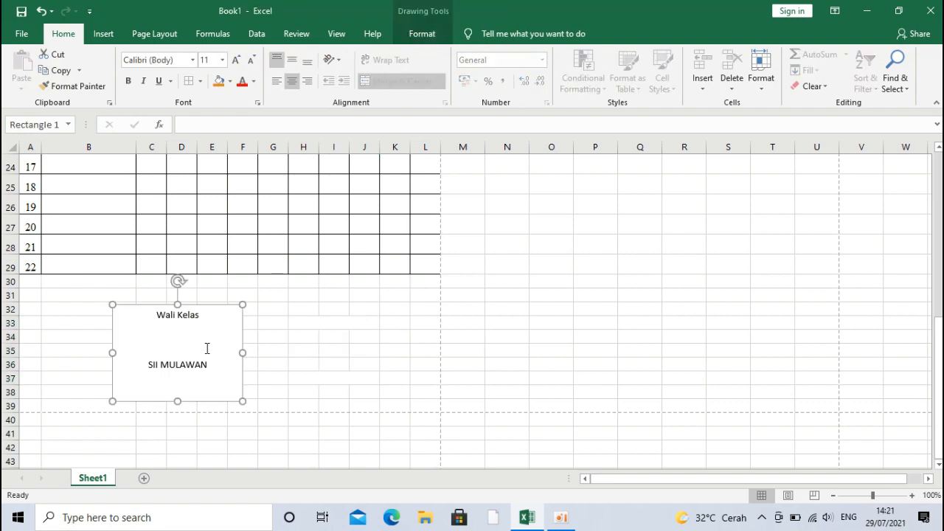
{"action": "left_click_drag", "start_coordinate": [206, 347], "coordinate": [373, 333]}
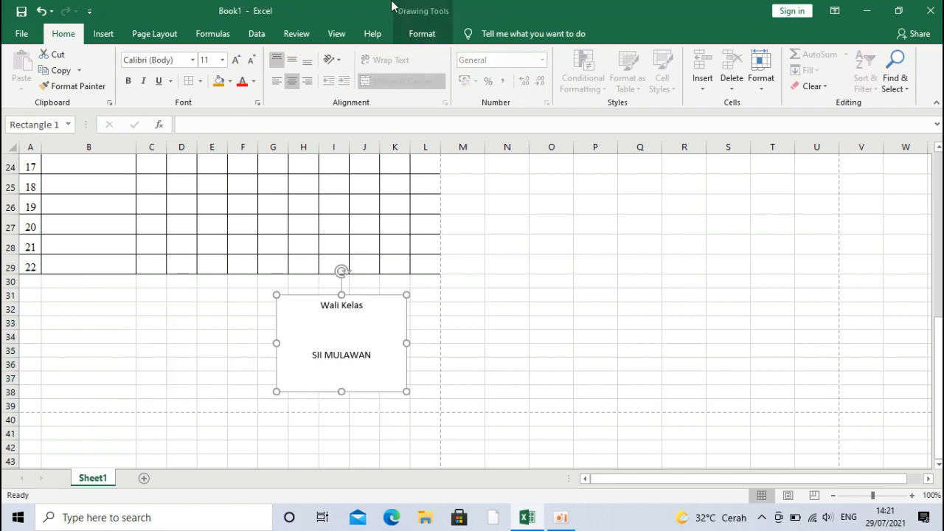
Step: Set the signature box's shape fill to No Fill
{"action": "left_click", "coordinate": [425, 33]}
{"action": "left_click", "coordinate": [339, 56]}
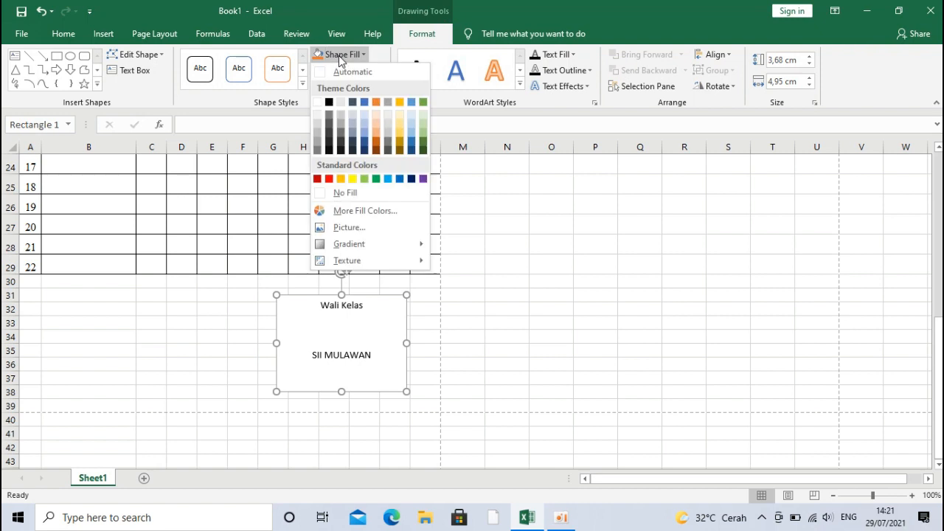
{"action": "left_click", "coordinate": [346, 192]}
{"action": "left_click", "coordinate": [430, 334]}
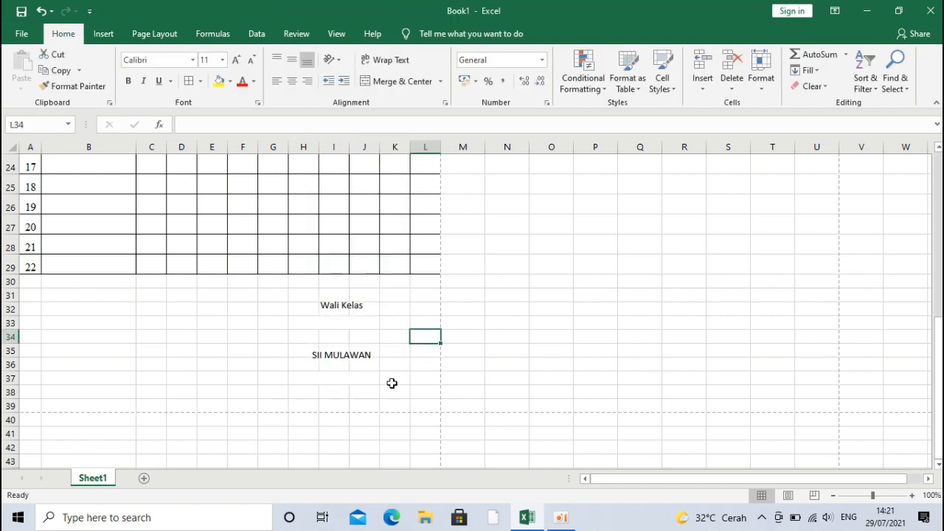
{"action": "key", "text": "ctrl+p"}
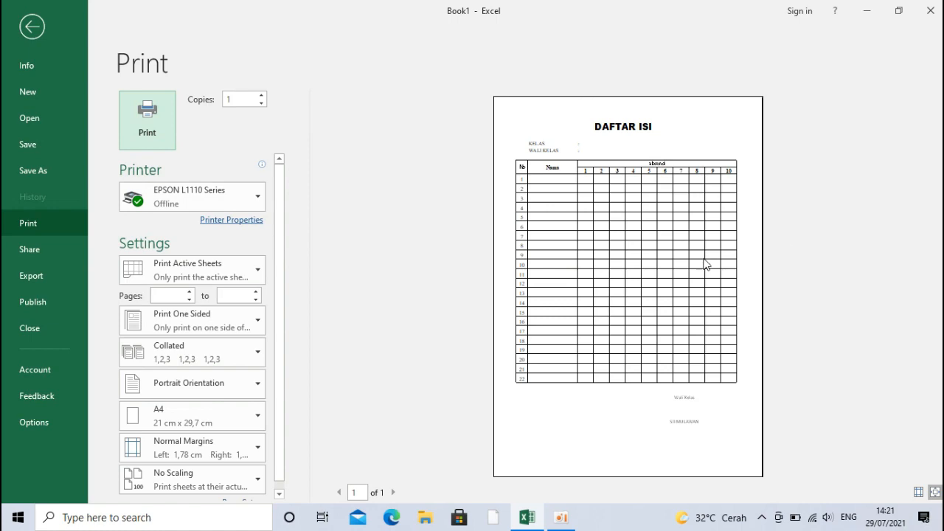
{"action": "left_click", "coordinate": [31, 28]}
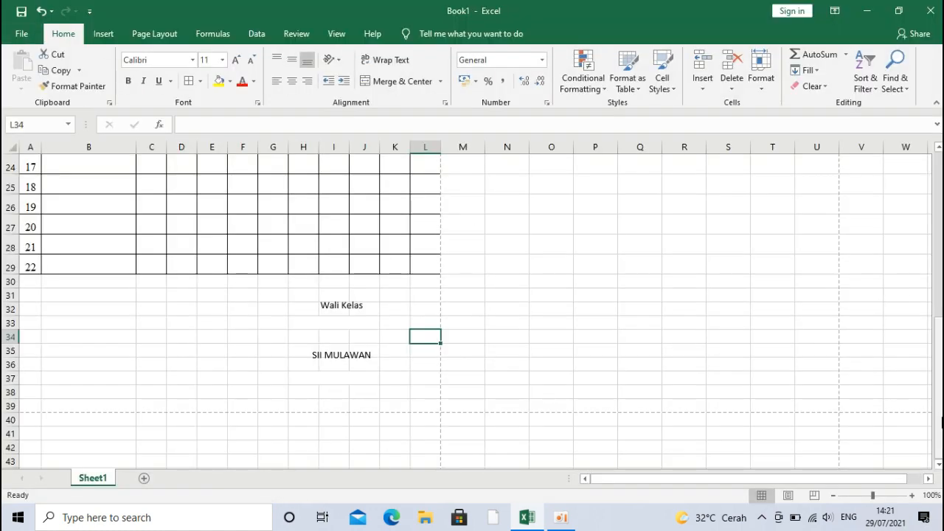
{"action": "left_click_drag", "start_coordinate": [940, 420], "coordinate": [889, 241]}
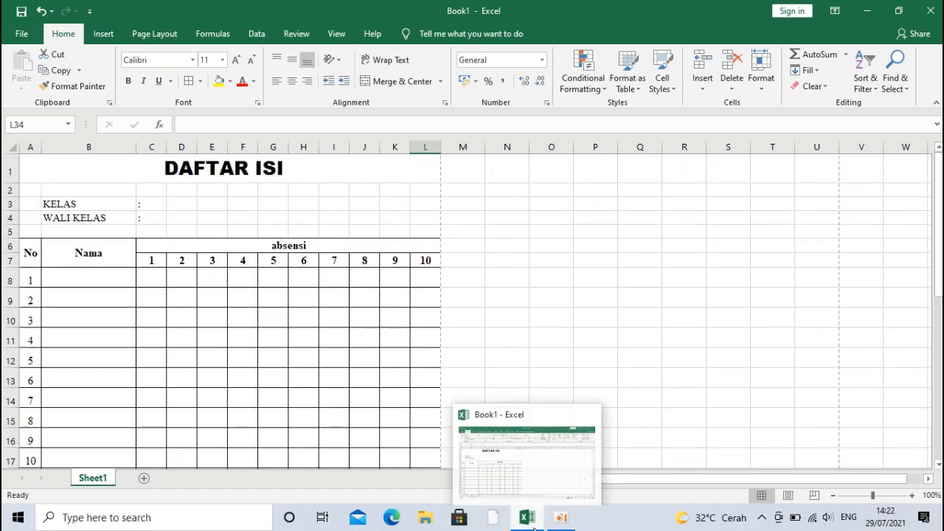
{"action": "left_click", "coordinate": [569, 520]}
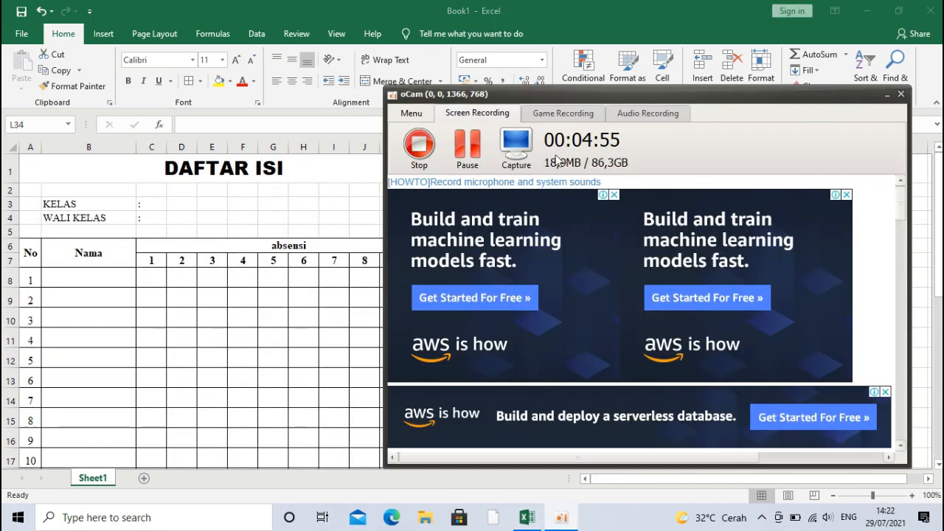
{"action": "left_click", "coordinate": [467, 144]}
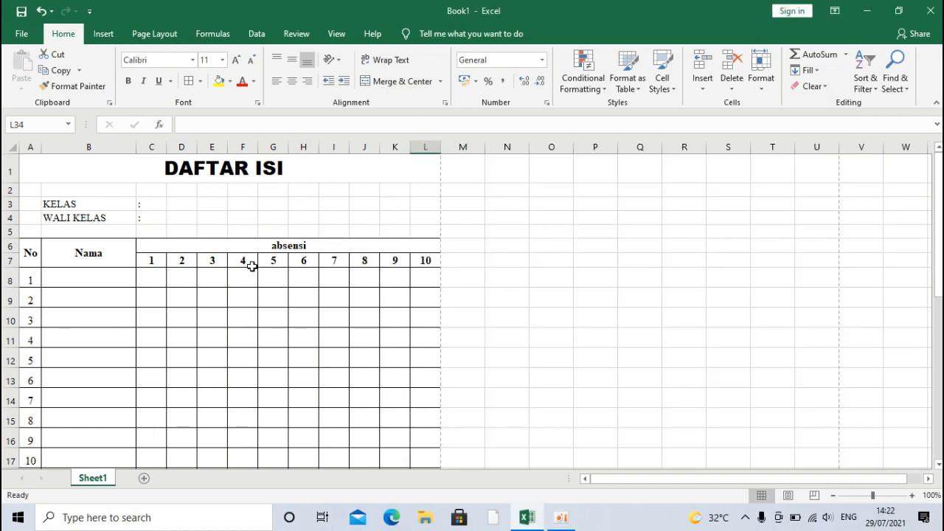
{"action": "left_click_drag", "start_coordinate": [251, 266], "coordinate": [419, 403]}
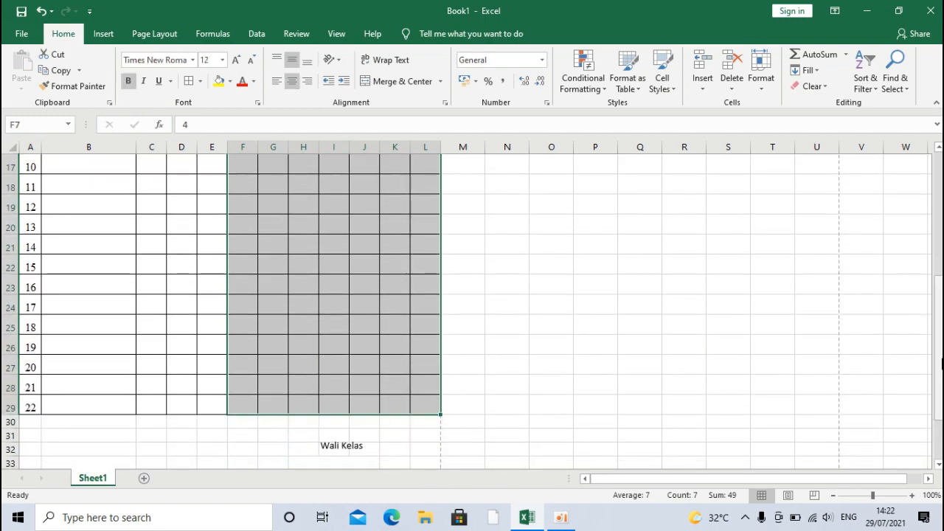
{"action": "scroll", "coordinate": [716, 266], "scroll_direction": "up", "scroll_amount": 5}
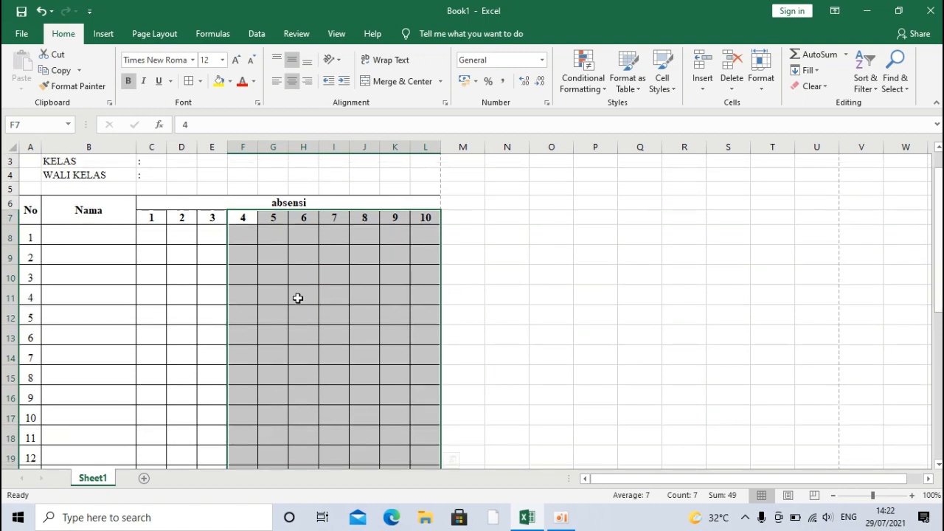
{"action": "left_click_drag", "start_coordinate": [171, 257], "coordinate": [466, 329]}
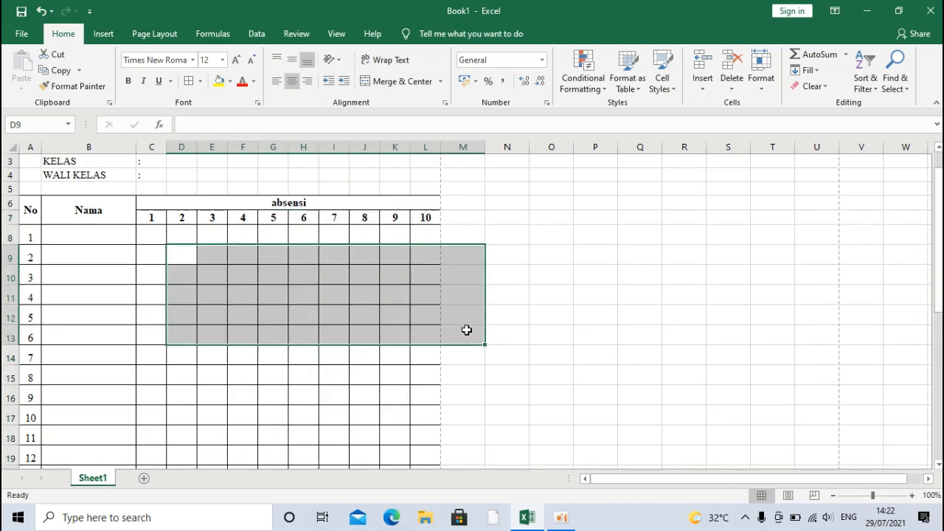
{"action": "left_click_drag", "start_coordinate": [167, 291], "coordinate": [261, 292]}
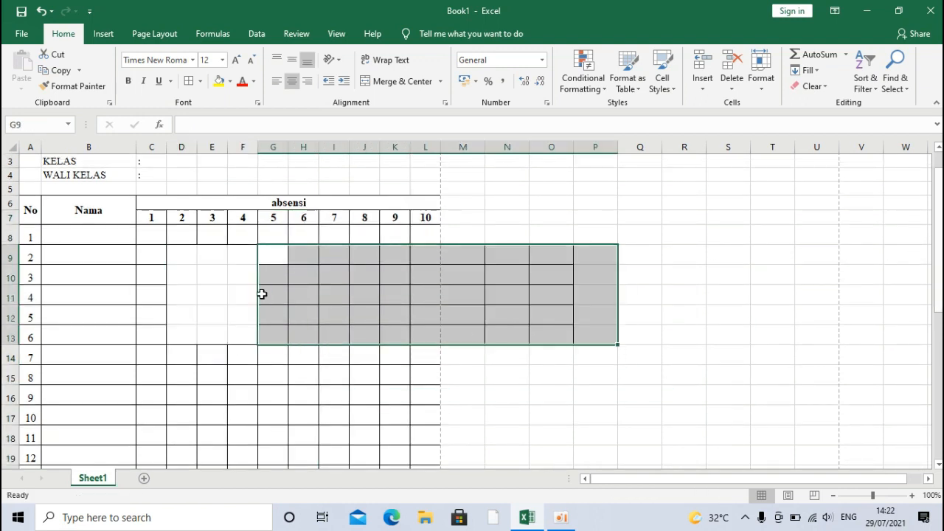
{"action": "key", "text": "ctrl+z"}
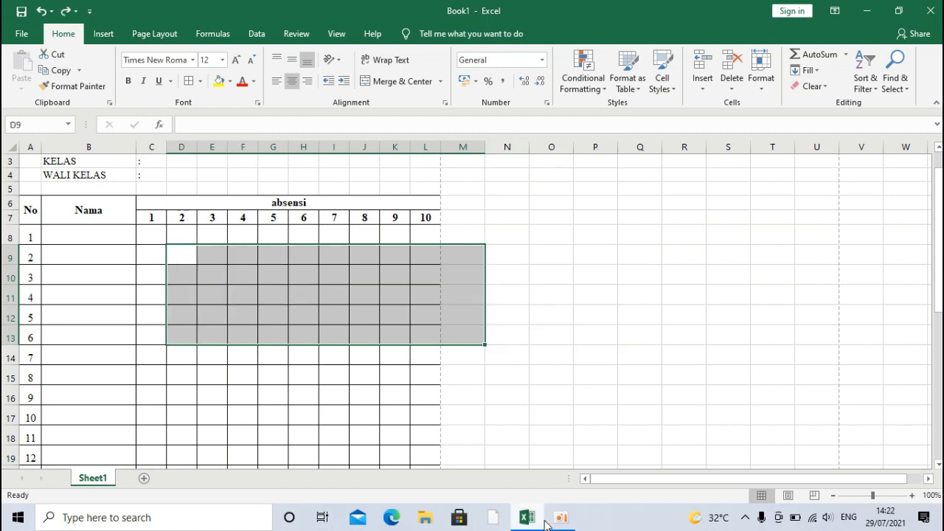
{"action": "left_click", "coordinate": [561, 518]}
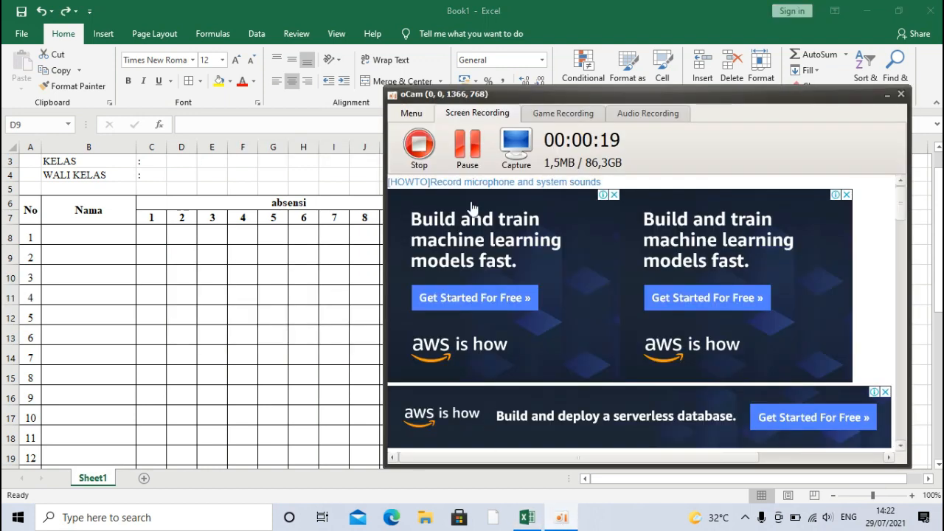